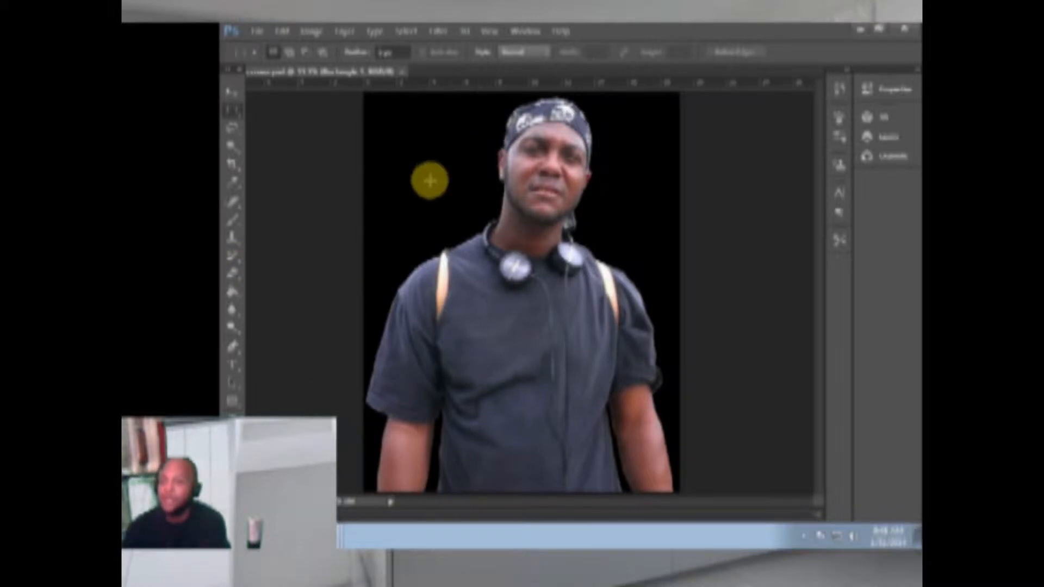
# Step: Reduce the Eraser brush size and erase at the stray specks in the background beside the ear
pyautogui.click(234, 271)
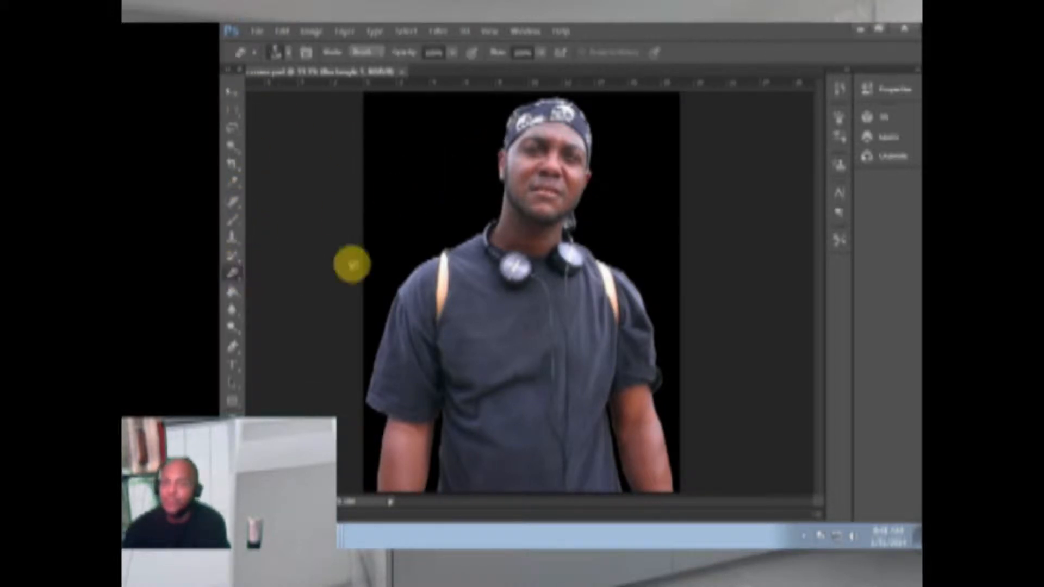
pyautogui.click(231, 91)
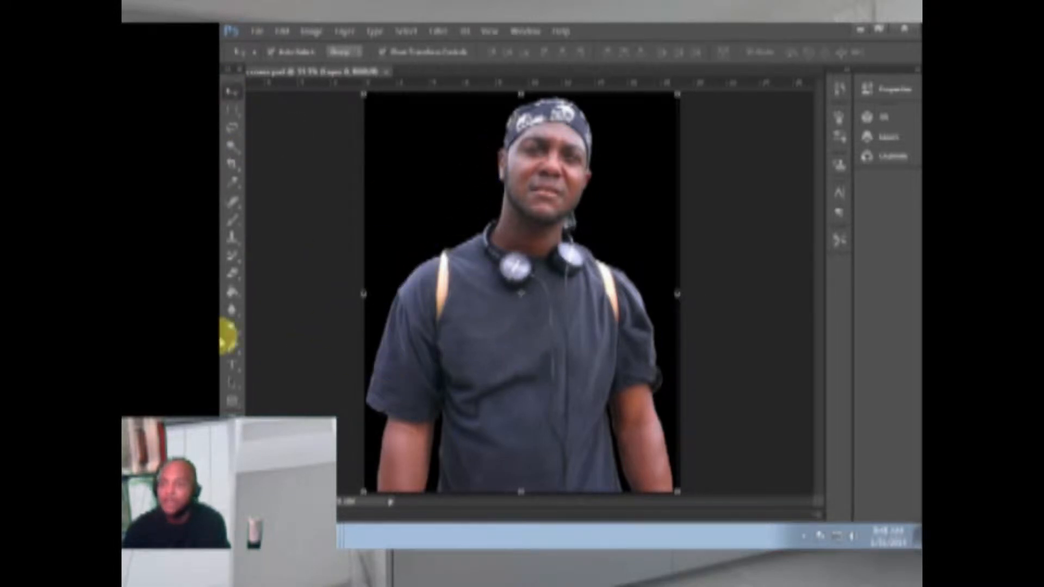
pyautogui.press('z')
pyautogui.moveTo(482, 130); pyautogui.dragTo(513, 162)
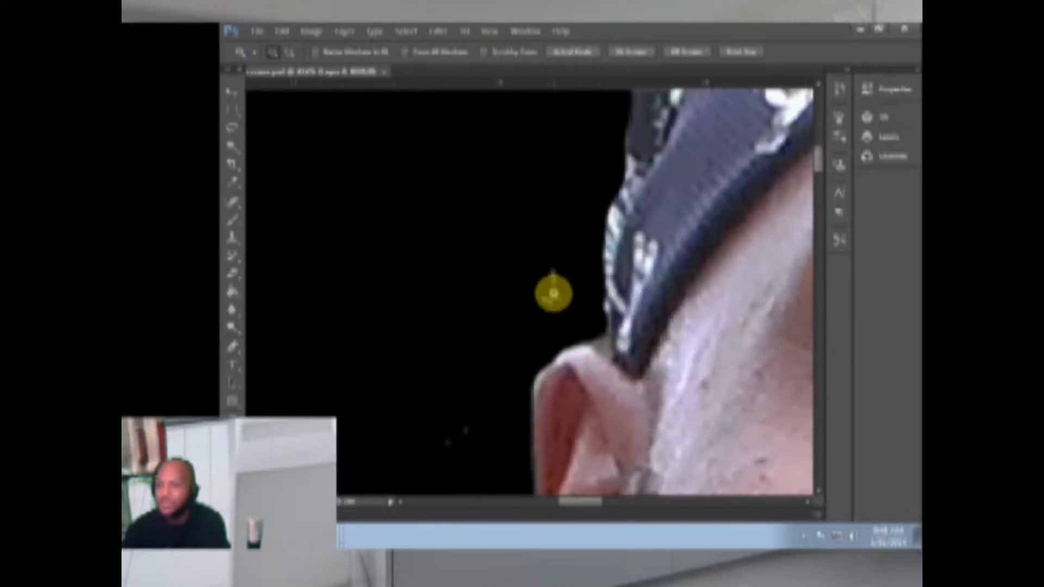
pyautogui.scroll(-2, 509, 372)
pyautogui.scroll(-2, 509, 371)
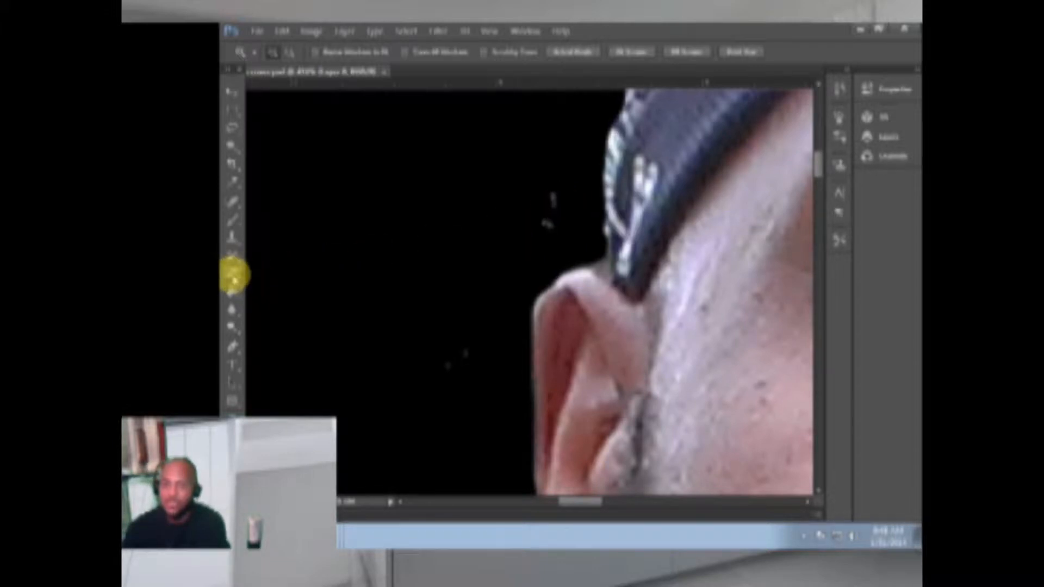
pyautogui.click(233, 275)
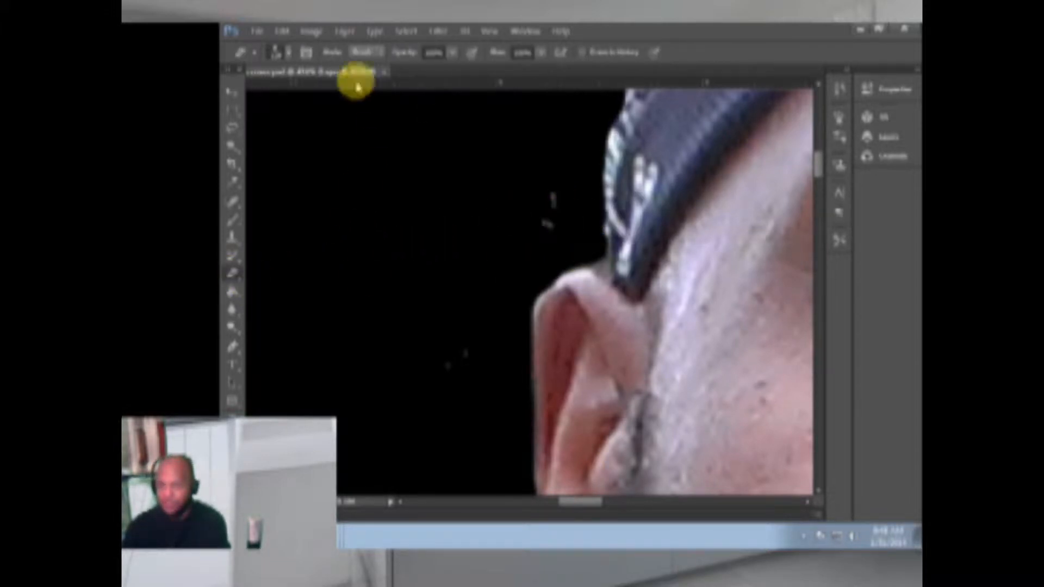
pyautogui.click(284, 52)
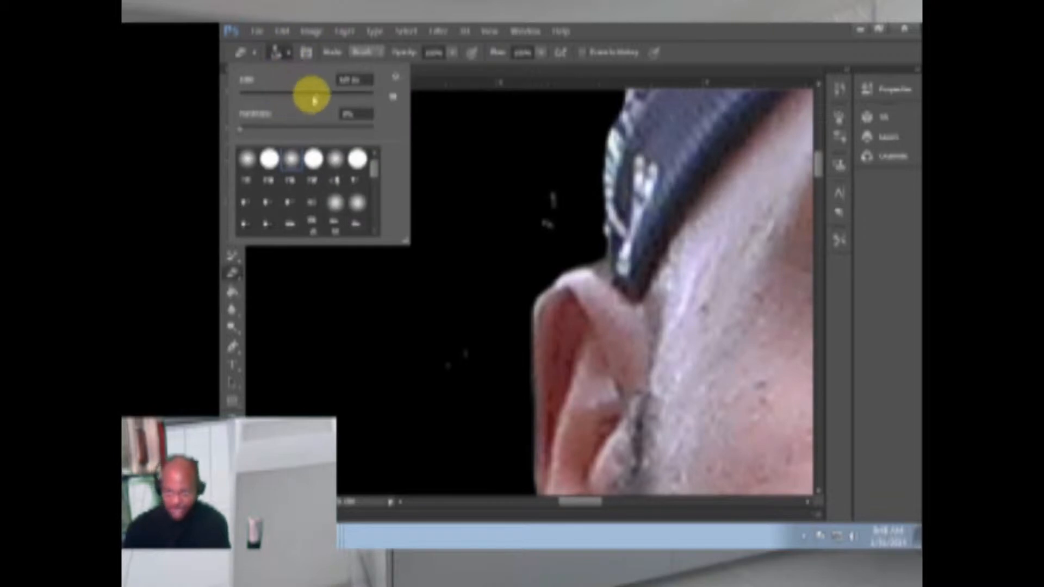
pyautogui.moveTo(315, 99); pyautogui.dragTo(268, 100)
pyautogui.click(485, 166)
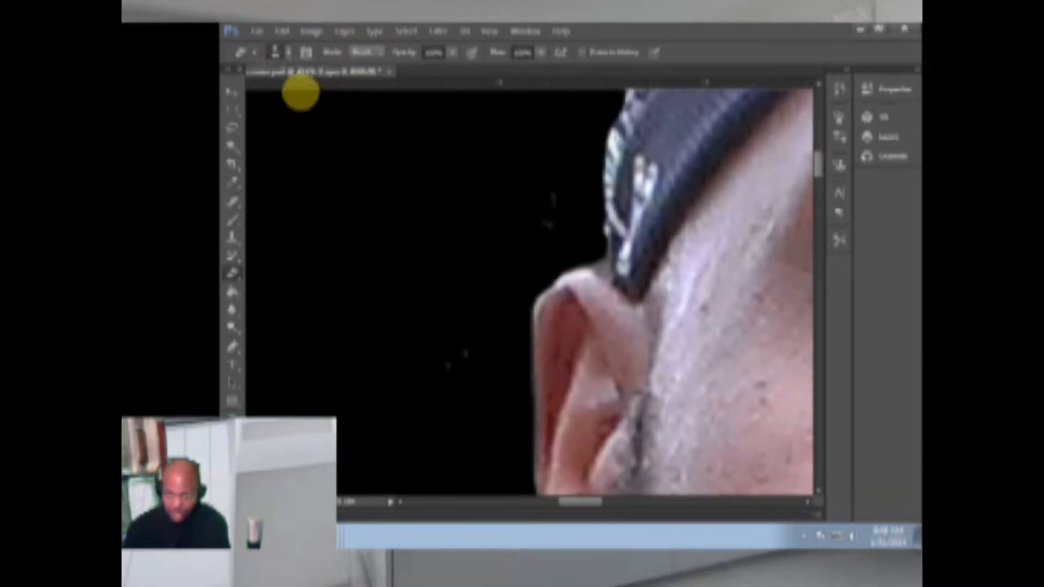
# Step: Switch the Eraser to a hard round brush and clear the remaining specks beside the ear
pyautogui.click(278, 55)
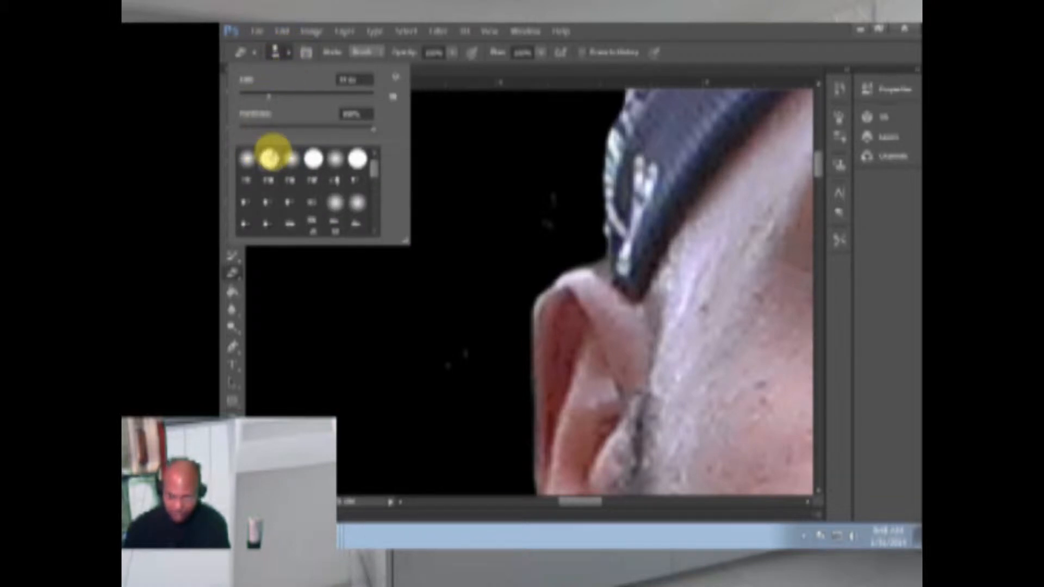
pyautogui.doubleClick(271, 155)
pyautogui.click(451, 356)
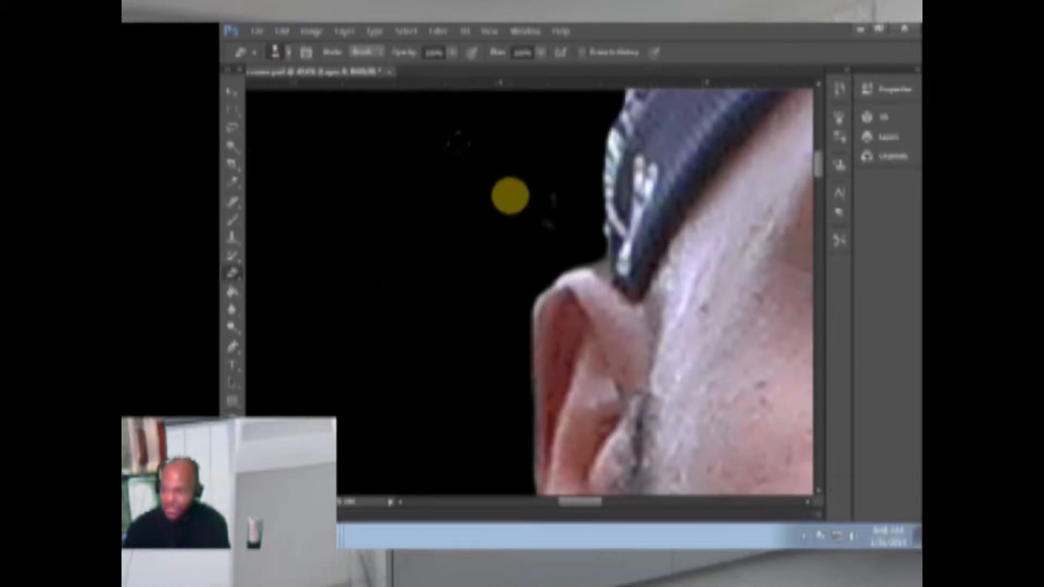
pyautogui.scroll(-5, 438, 213)
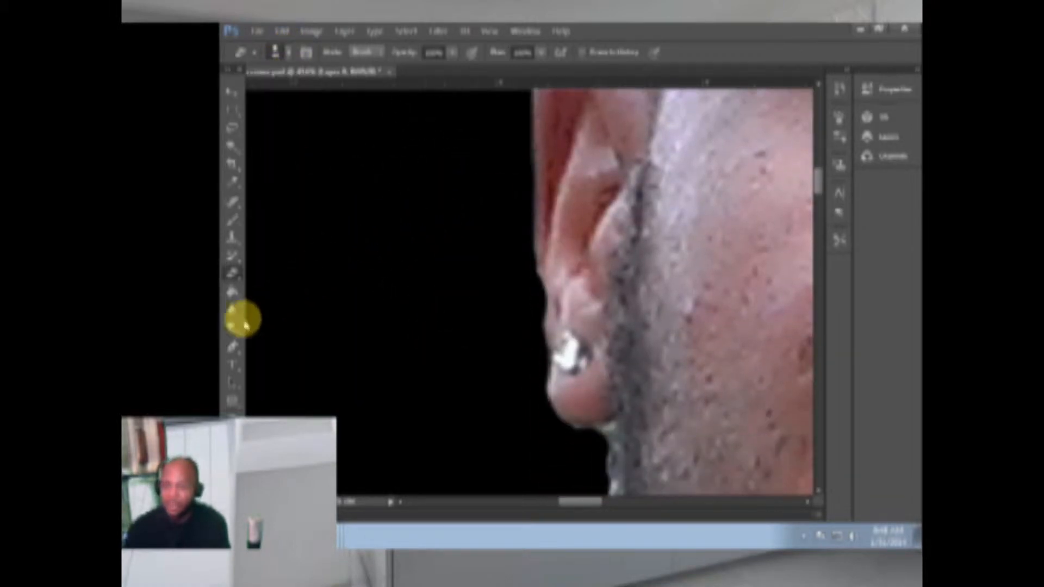
# Step: Reduce the Eraser size and erase the leftover fringe along the jawline just below the earlobe
pyautogui.click(233, 415)
pyautogui.rightClick(635, 368)
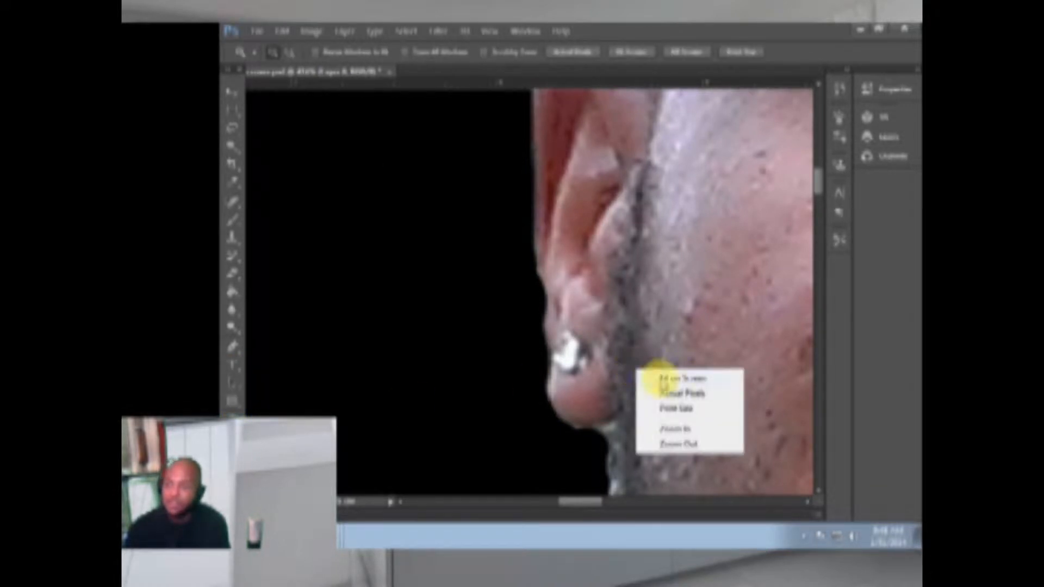
pyautogui.click(675, 379)
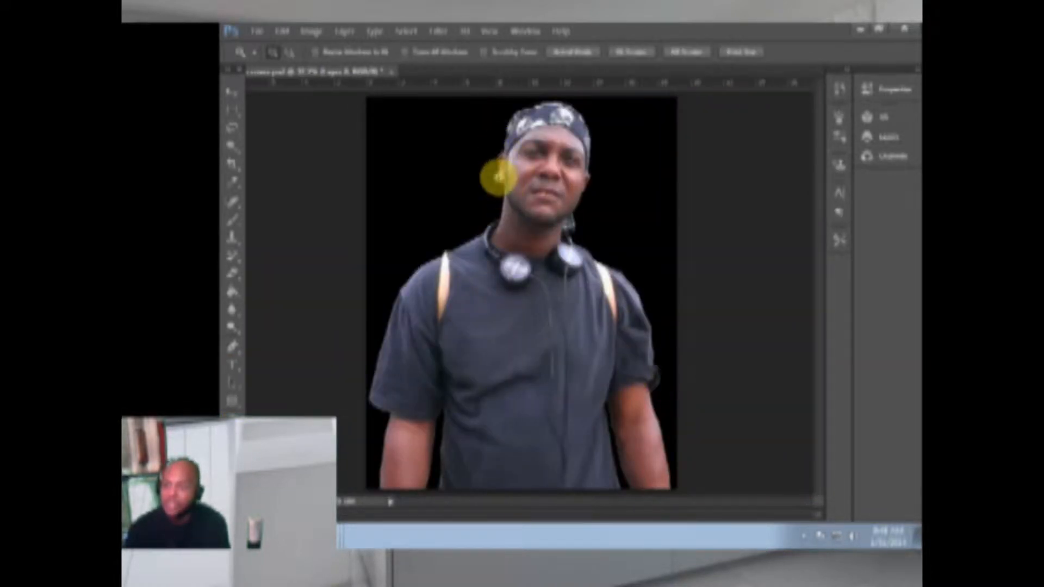
pyautogui.click(531, 214)
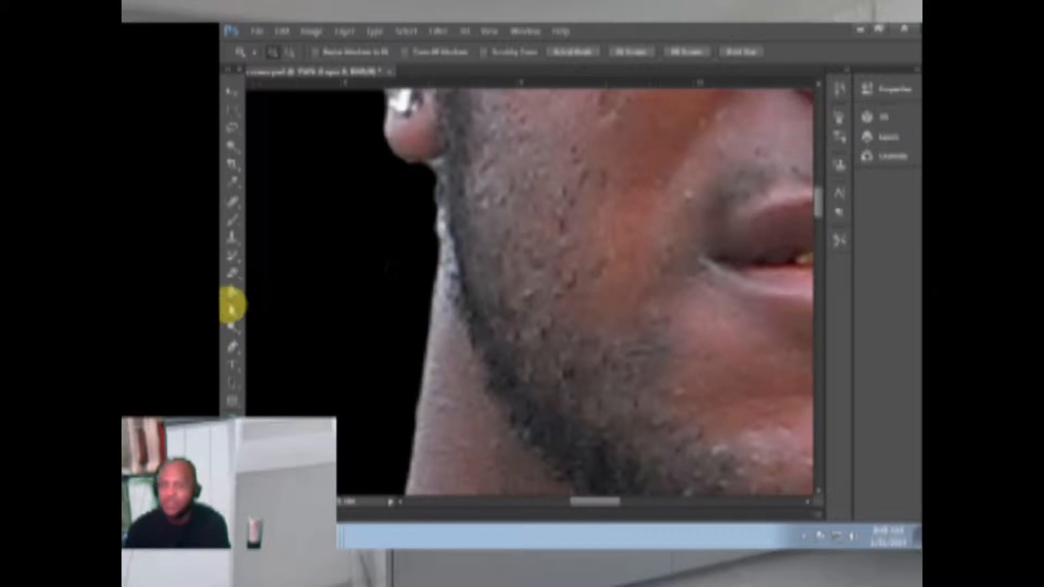
pyautogui.click(234, 272)
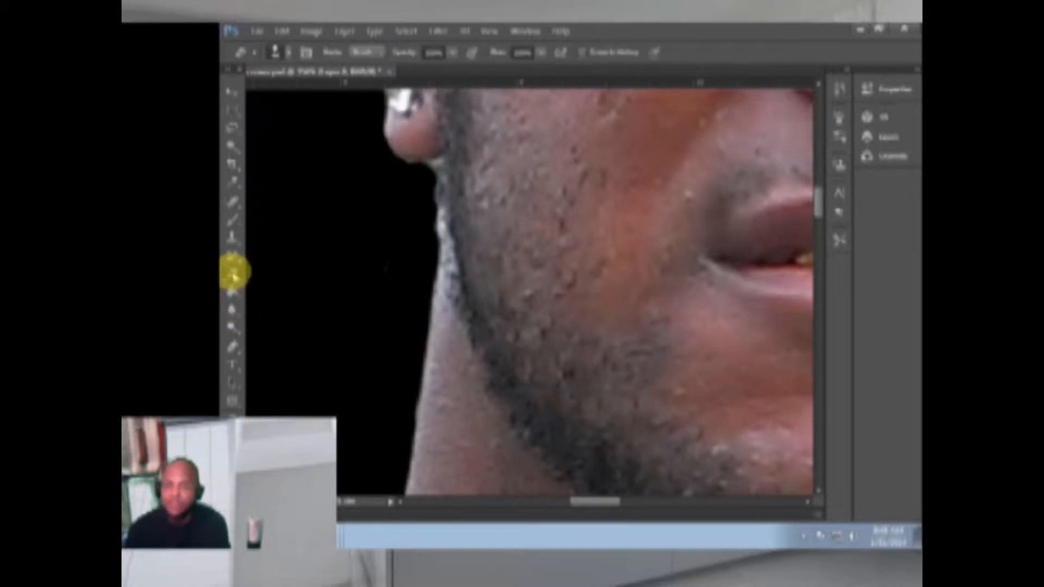
pyautogui.click(287, 52)
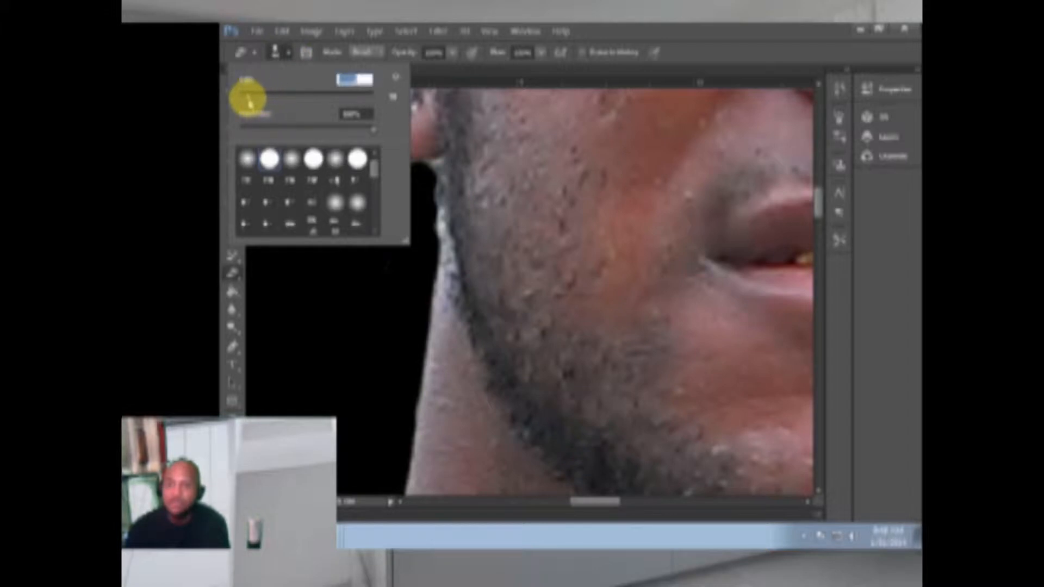
pyautogui.click(378, 278)
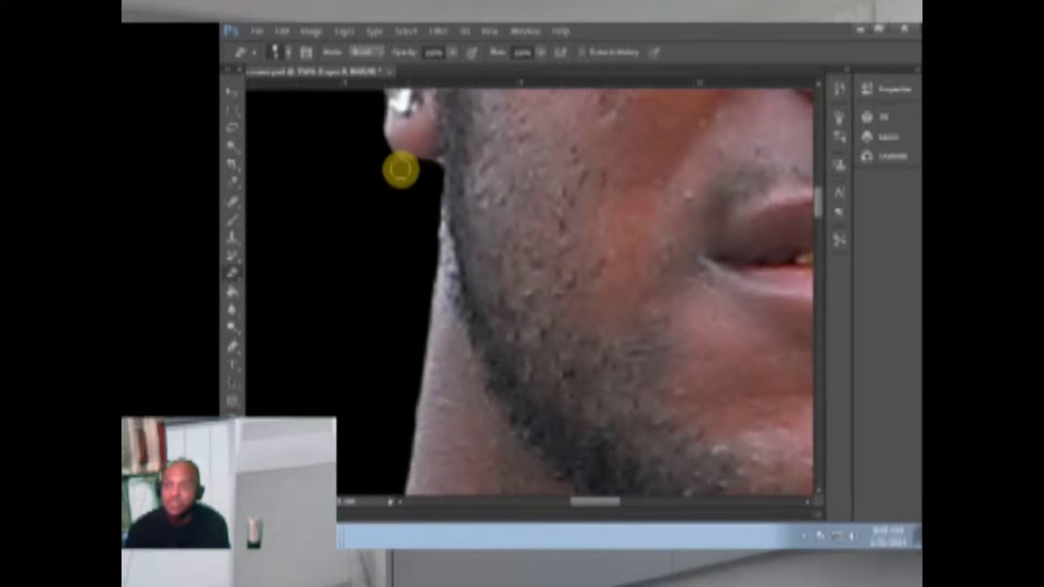
# Step: Shrink the Eraser to a very small size and clean the corner where the earlobe meets the jaw
pyautogui.click(286, 51)
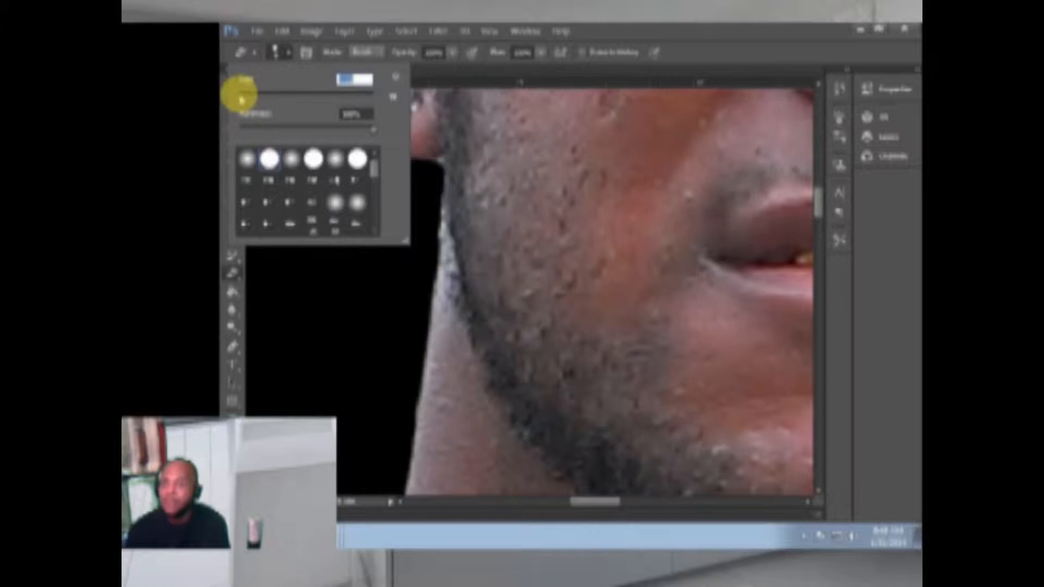
pyautogui.click(241, 98)
pyautogui.click(442, 163)
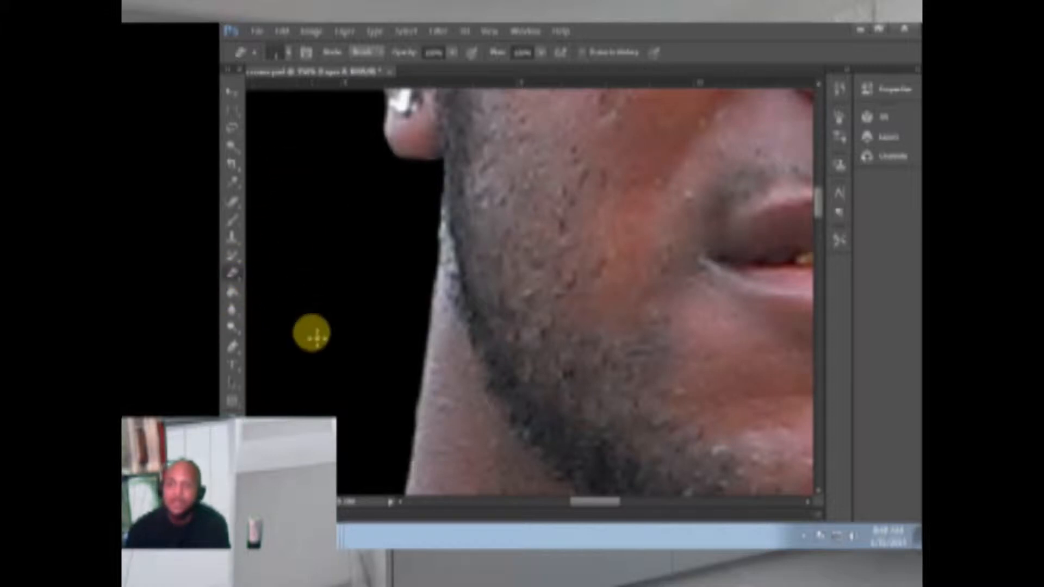
# Step: Enlarge the hard round Eraser and erase the stray specks in the background beside the forearm near the canvas's right edge
pyautogui.press('z')
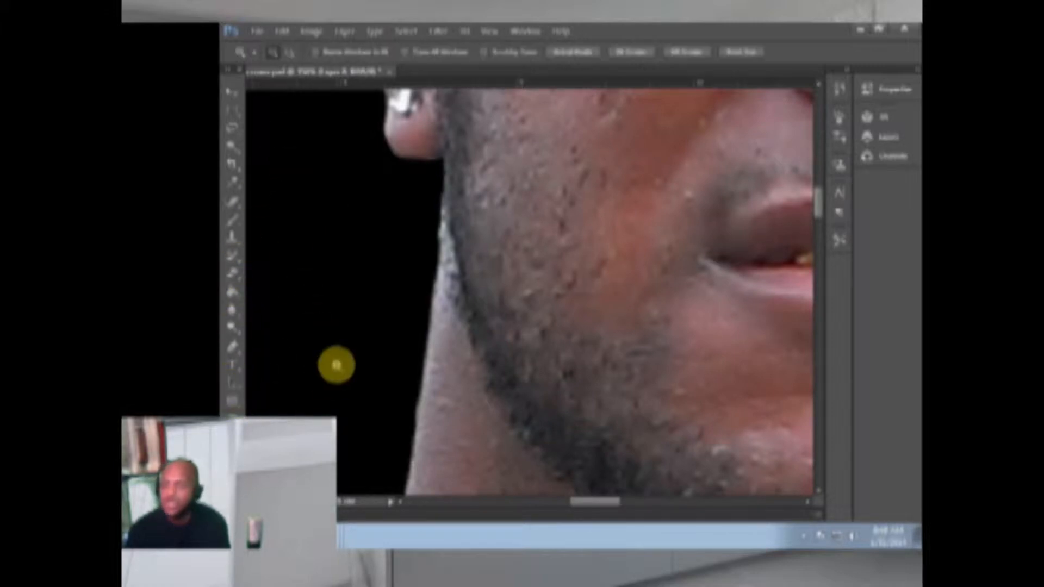
pyautogui.rightClick(377, 344)
pyautogui.click(402, 348)
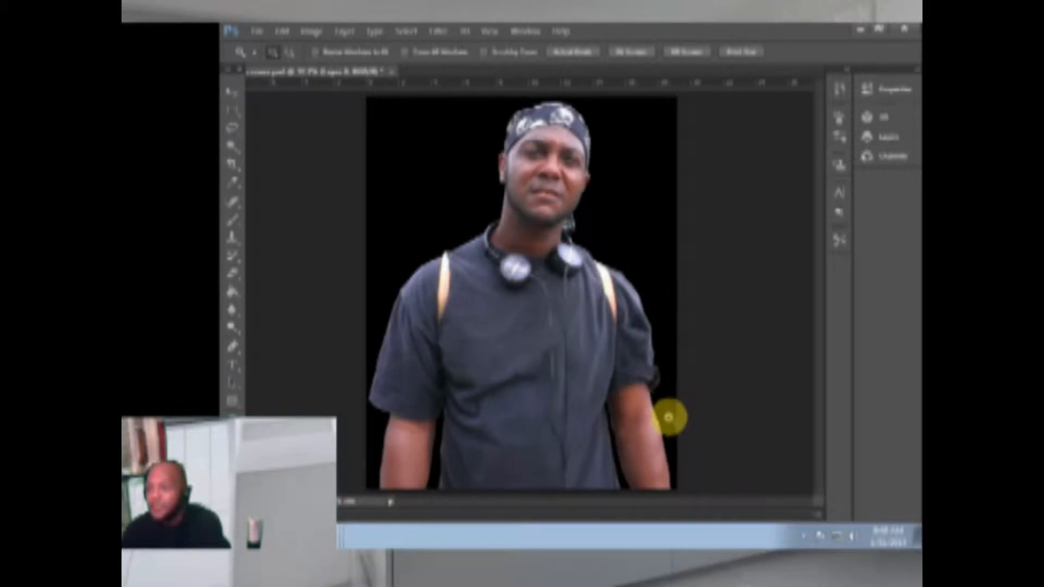
pyautogui.click(631, 469)
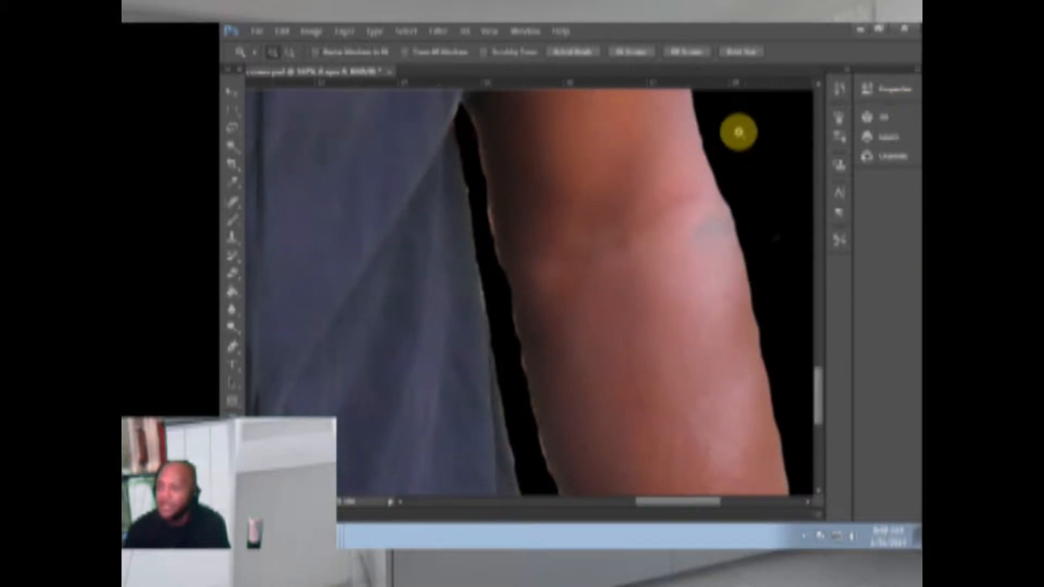
pyautogui.click(727, 116)
pyautogui.scroll(2, 543, 293)
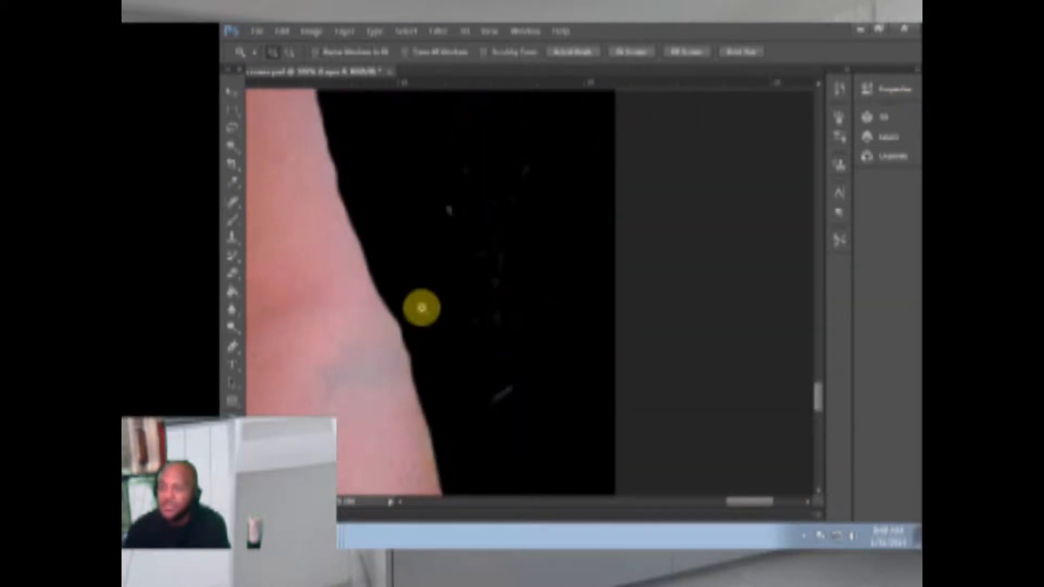
pyautogui.click(232, 276)
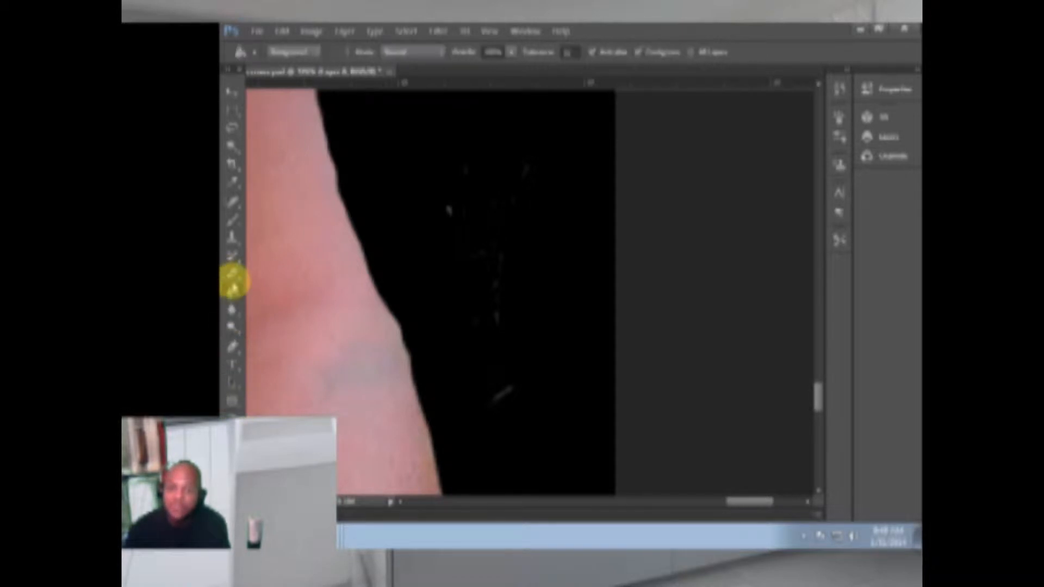
pyautogui.click(233, 276)
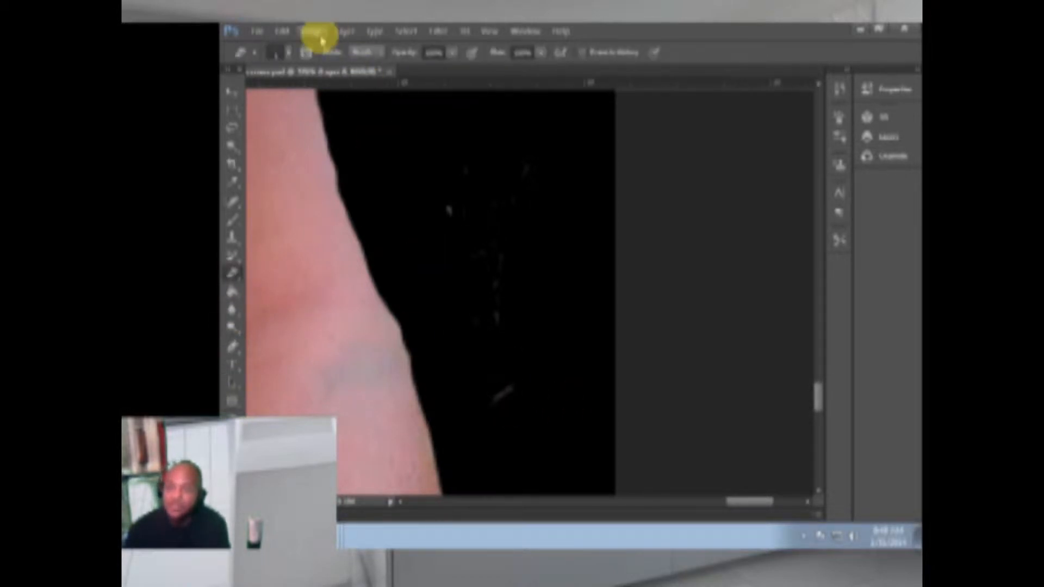
pyautogui.click(287, 53)
pyautogui.moveTo(283, 94); pyautogui.dragTo(291, 94)
pyautogui.moveTo(521, 209); pyautogui.dragTo(562, 361)
pyautogui.rightClick(612, 302)
pyautogui.scroll(5, 610, 303)
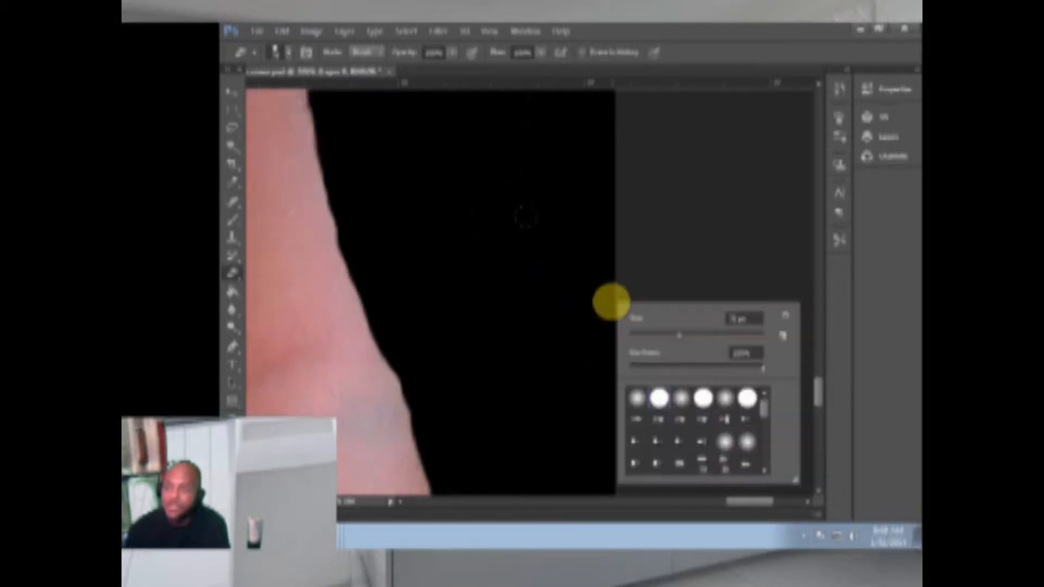
pyautogui.click(495, 312)
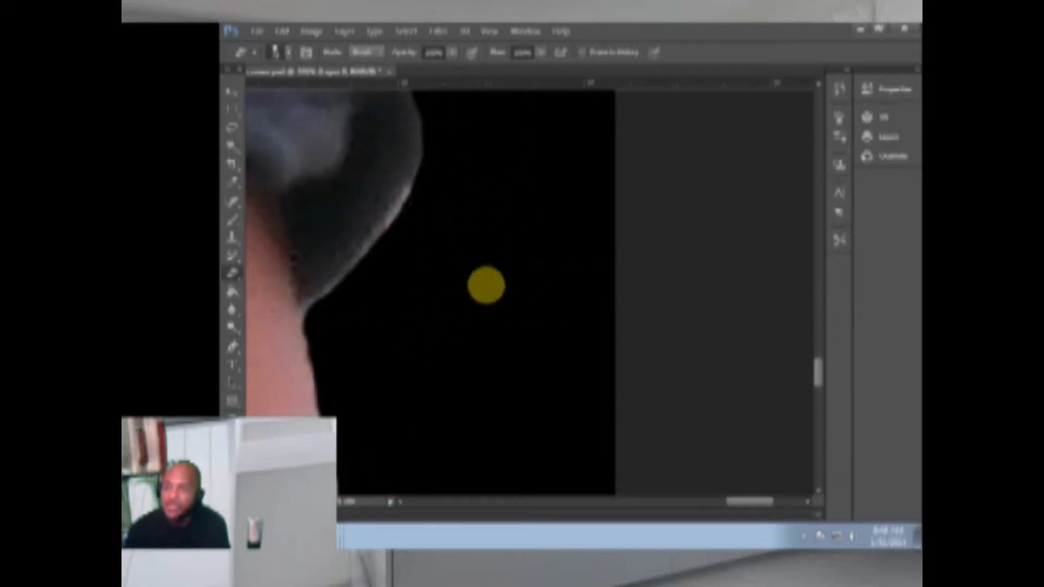
# Step: Examine the background from the sleeve and shoulder up to the top of the canvas for leftover specks
pyautogui.scroll(5, 642, 267)
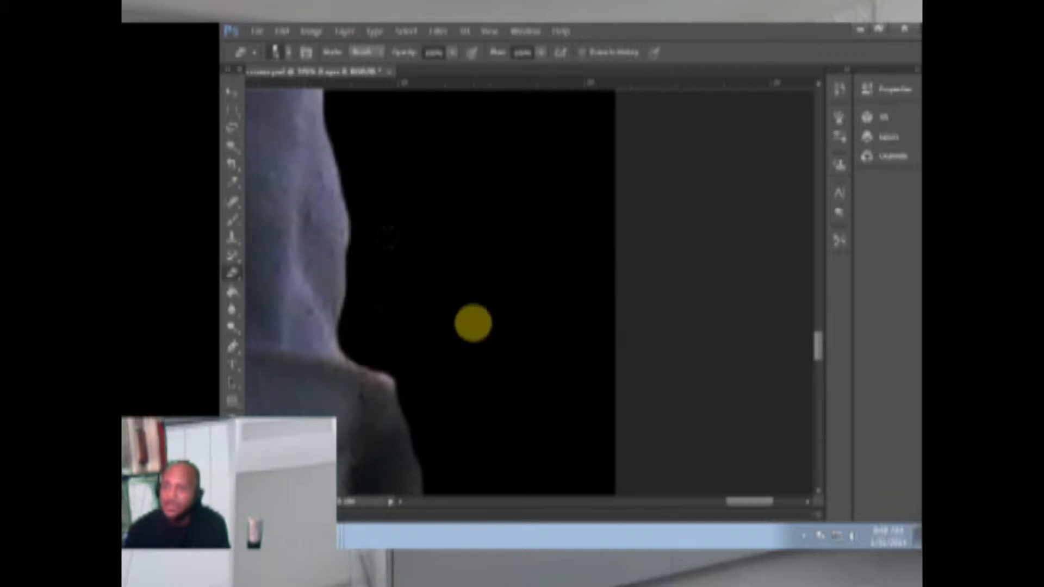
pyautogui.scroll(5, 560, 326)
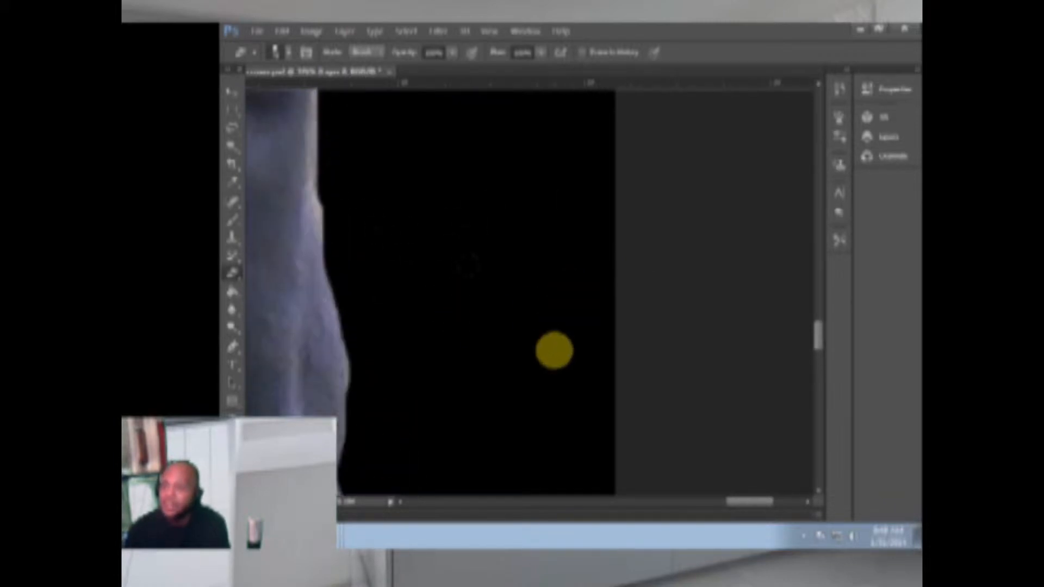
pyautogui.scroll(5, 634, 284)
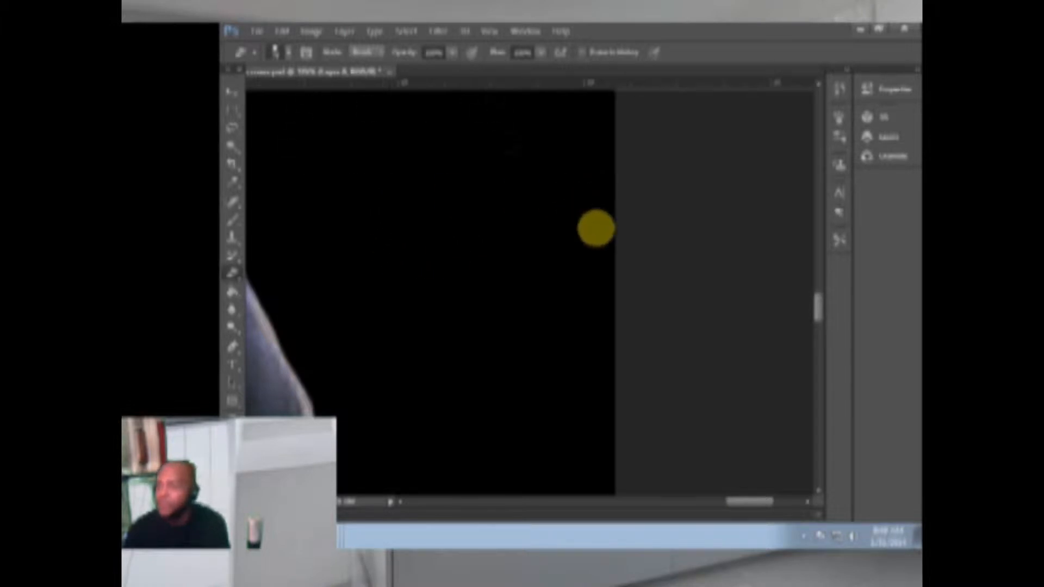
pyautogui.scroll(5, 599, 245)
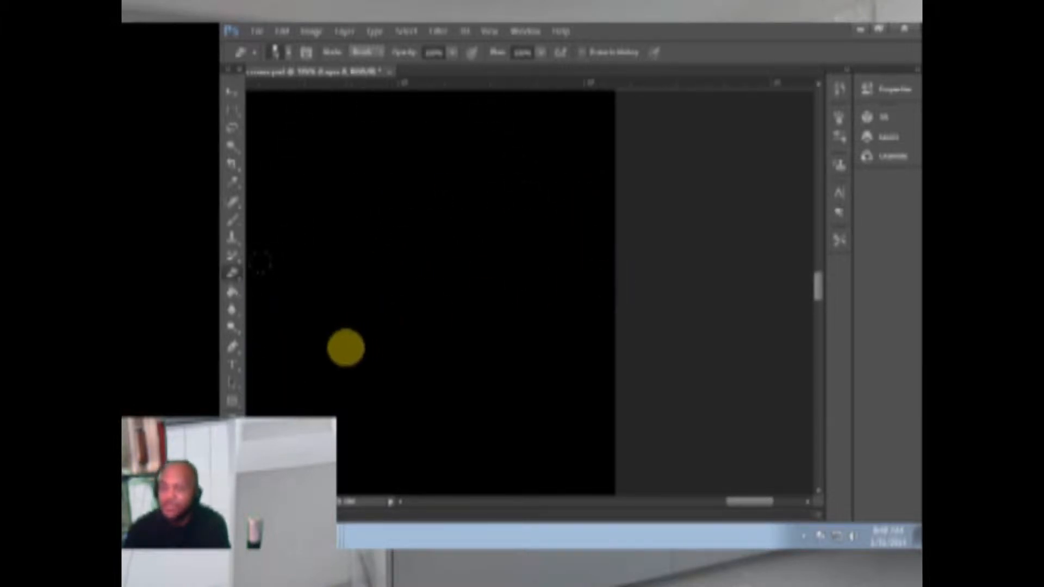
pyautogui.scroll(2, 452, 341)
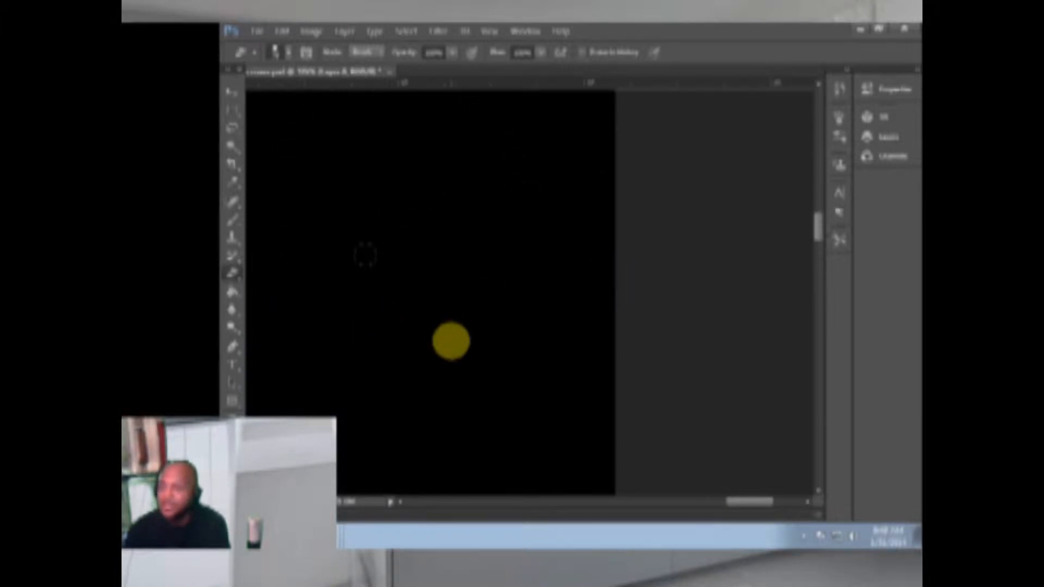
pyautogui.scroll(2, 474, 392)
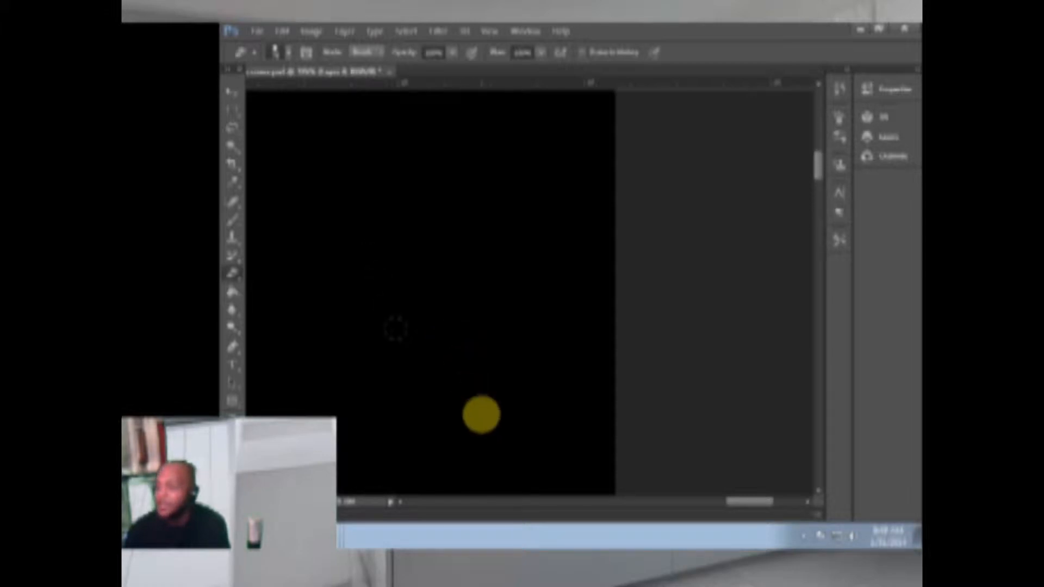
pyautogui.scroll(4, 478, 424)
pyautogui.scroll(-2, 527, 305)
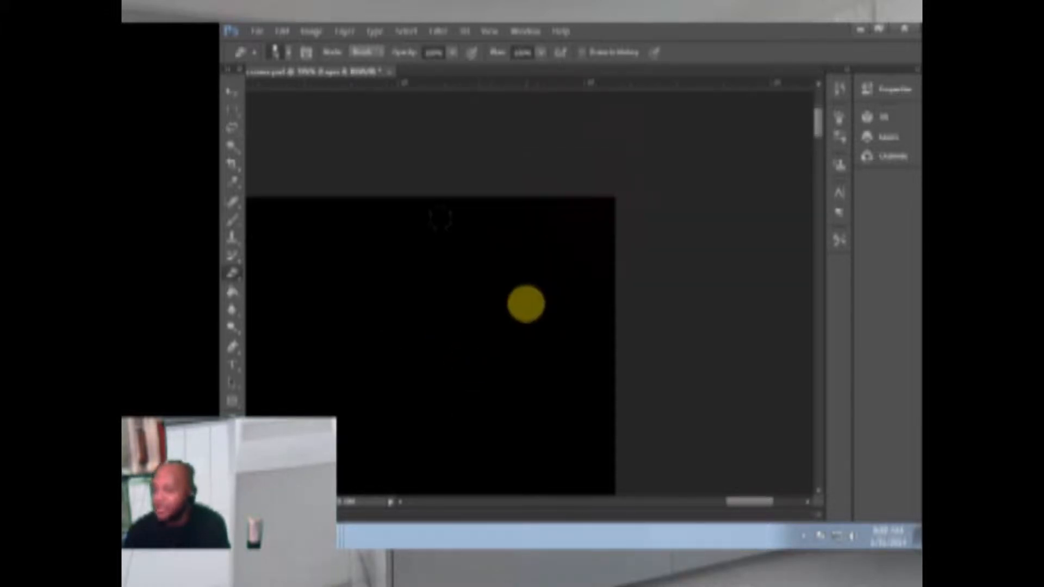
# Step: Shrink the Eraser to a very small size and erase the leftover fringe in the notch below the headphone beside the neck
pyautogui.press('z')
pyautogui.rightClick(348, 414)
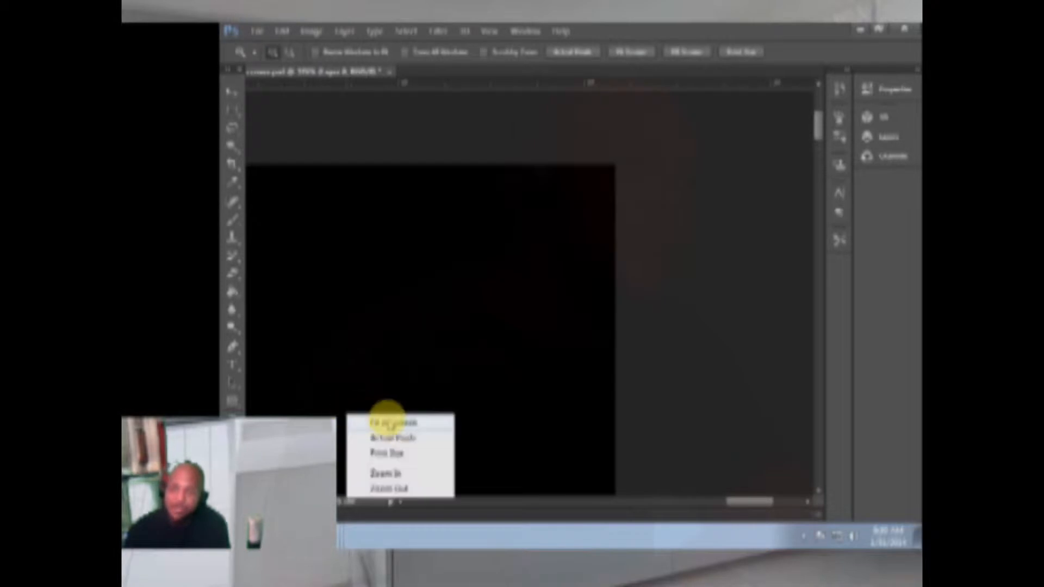
pyautogui.click(392, 423)
pyautogui.moveTo(550, 188); pyautogui.dragTo(633, 303)
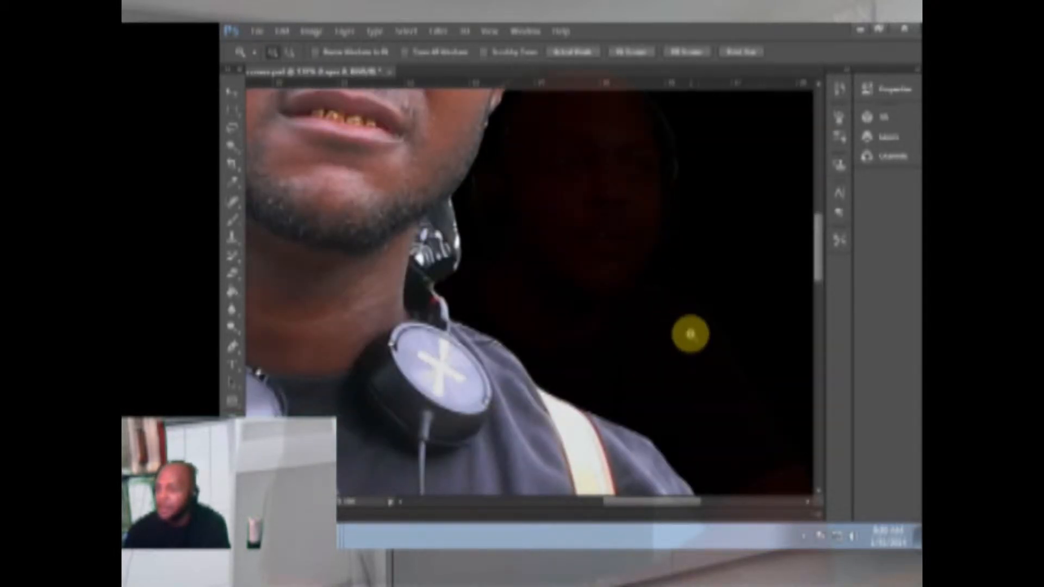
pyautogui.click(480, 324)
pyautogui.click(233, 272)
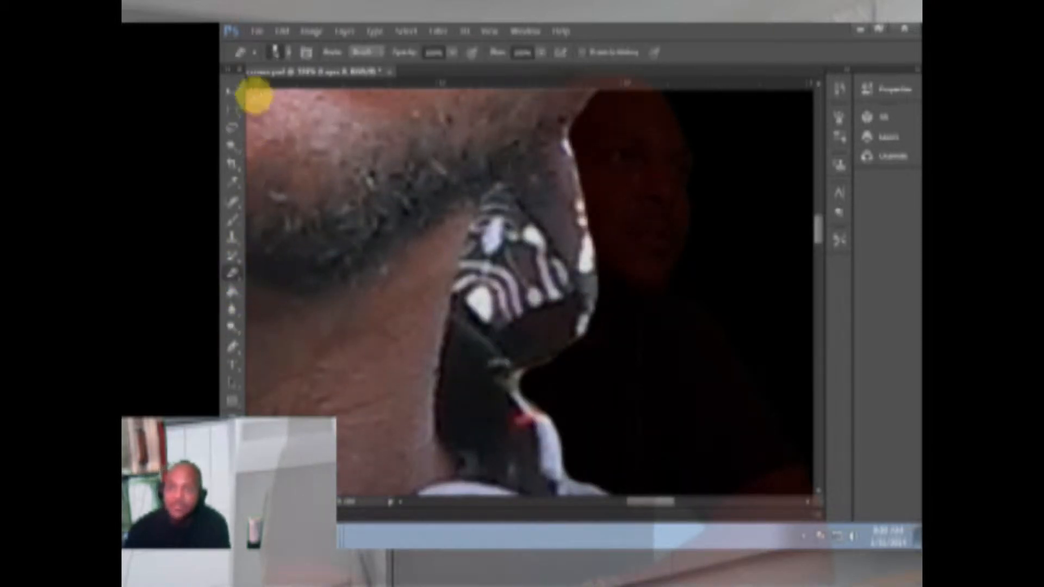
pyautogui.click(290, 53)
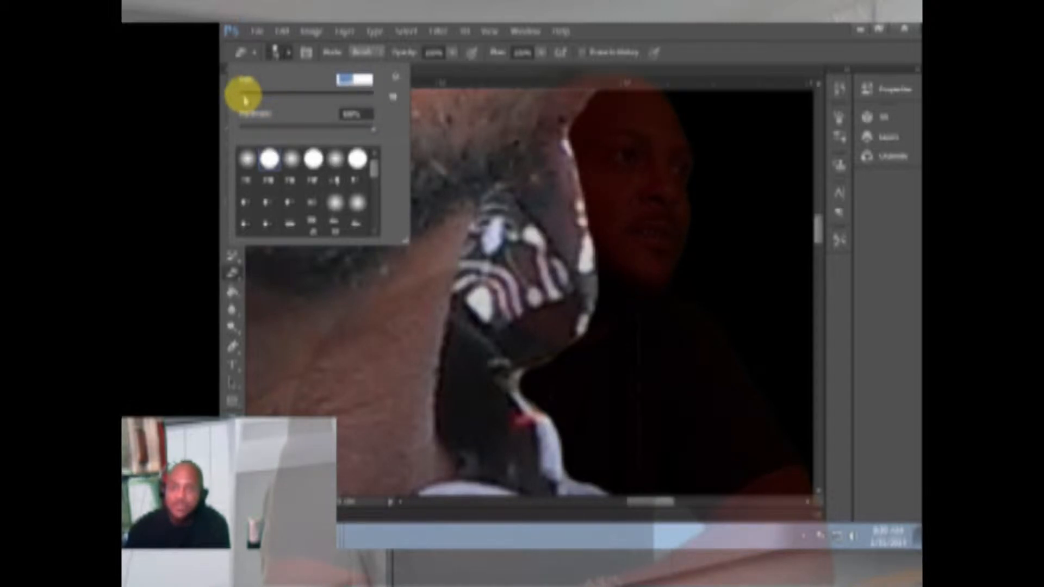
pyautogui.click(530, 386)
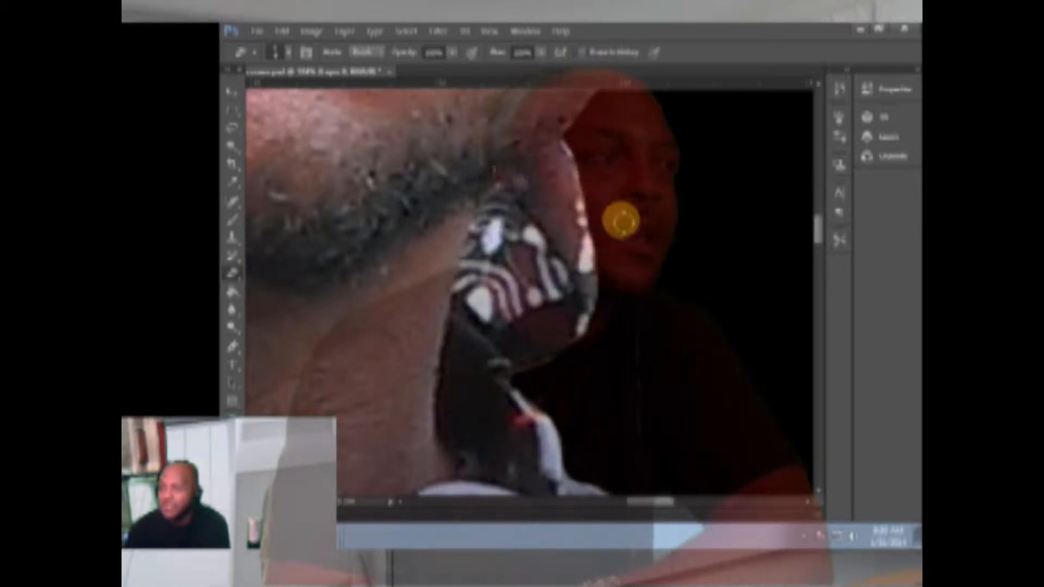
# Step: Erase the stray white specks in the black background just above the curved edge of the bandana
pyautogui.scroll(6, 619, 217)
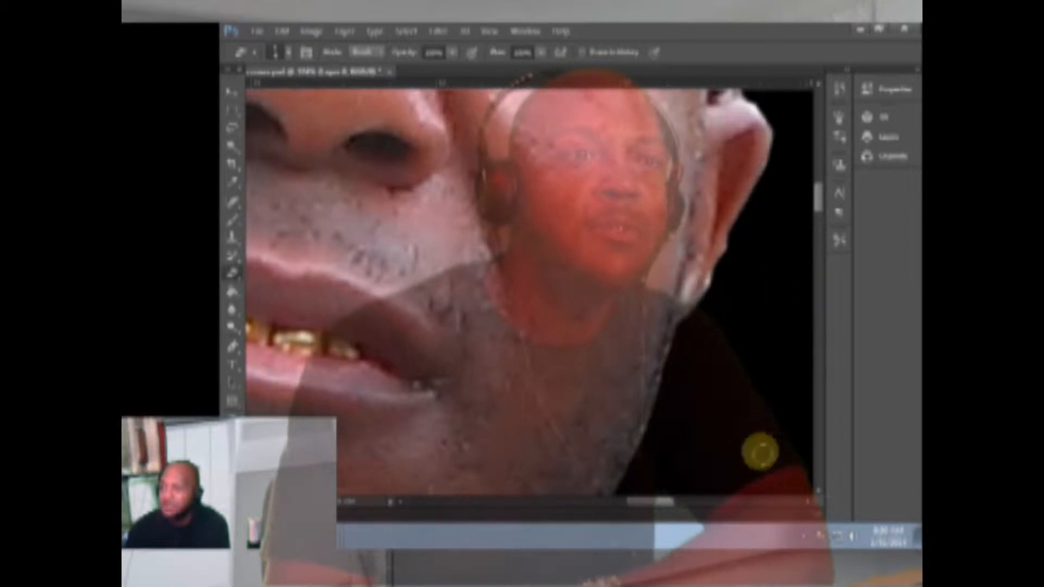
pyautogui.scroll(-2, 761, 436)
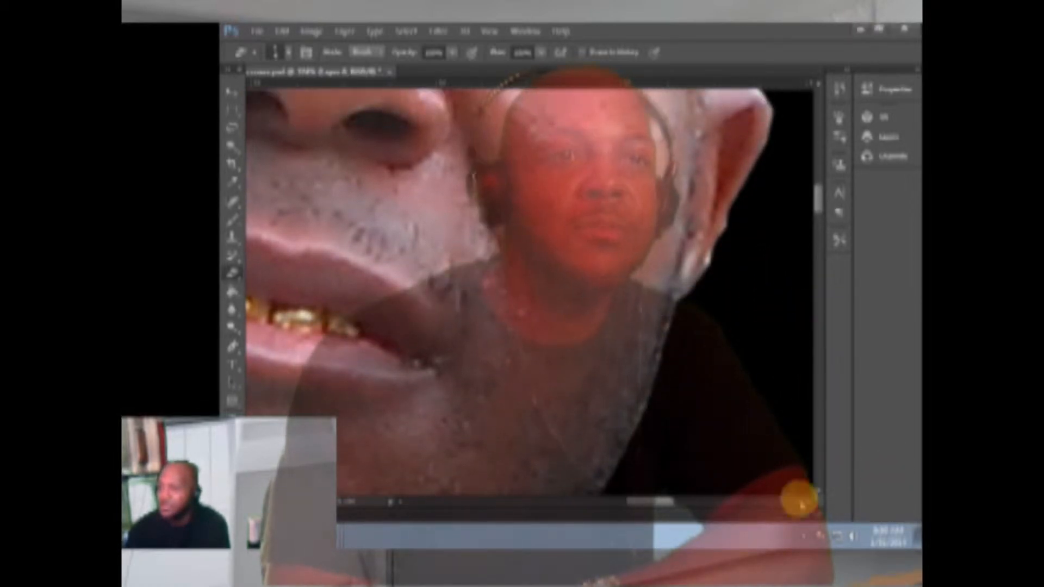
pyautogui.moveTo(667, 504); pyautogui.dragTo(696, 504)
pyautogui.scroll(8, 629, 398)
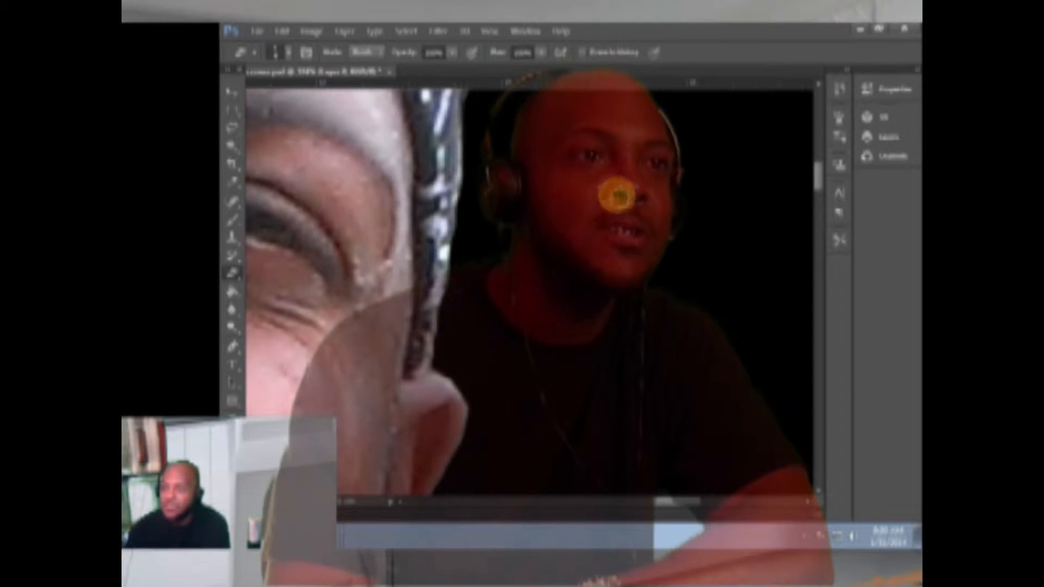
pyautogui.scroll(5, 573, 310)
pyautogui.scroll(4, 579, 325)
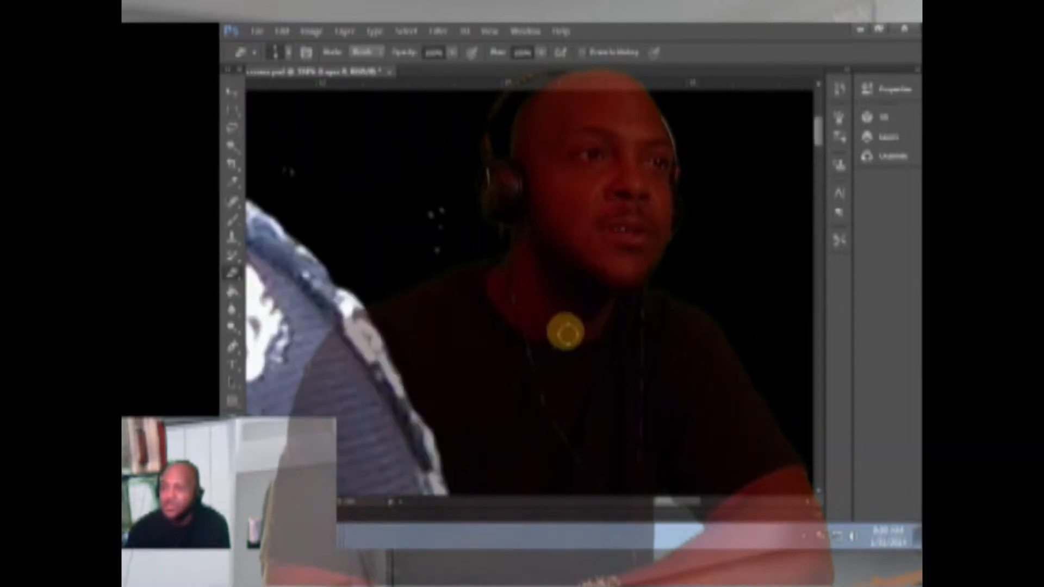
pyautogui.moveTo(275, 168)
pyautogui.mouseDown()
pyautogui.moveTo(342, 195)
pyautogui.moveTo(417, 185)
pyautogui.moveTo(439, 203)
pyautogui.moveTo(438, 249)
pyautogui.mouseUp()
# Step: Enlarge the Eraser and erase the stray specks in the background between the ear and the shoulder with the white strap
pyautogui.scroll(4, 564, 343)
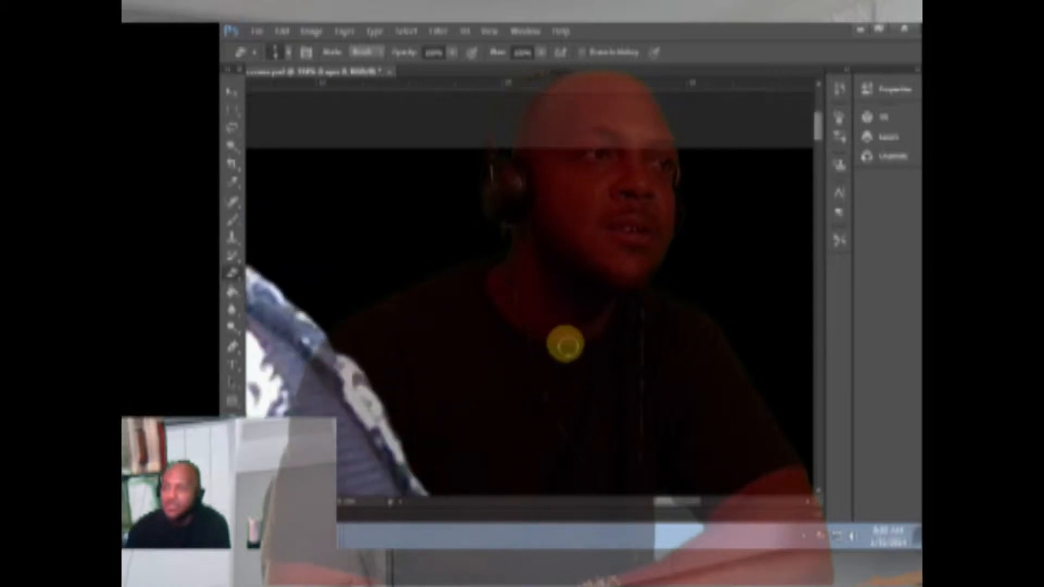
pyautogui.moveTo(677, 500); pyautogui.dragTo(637, 500)
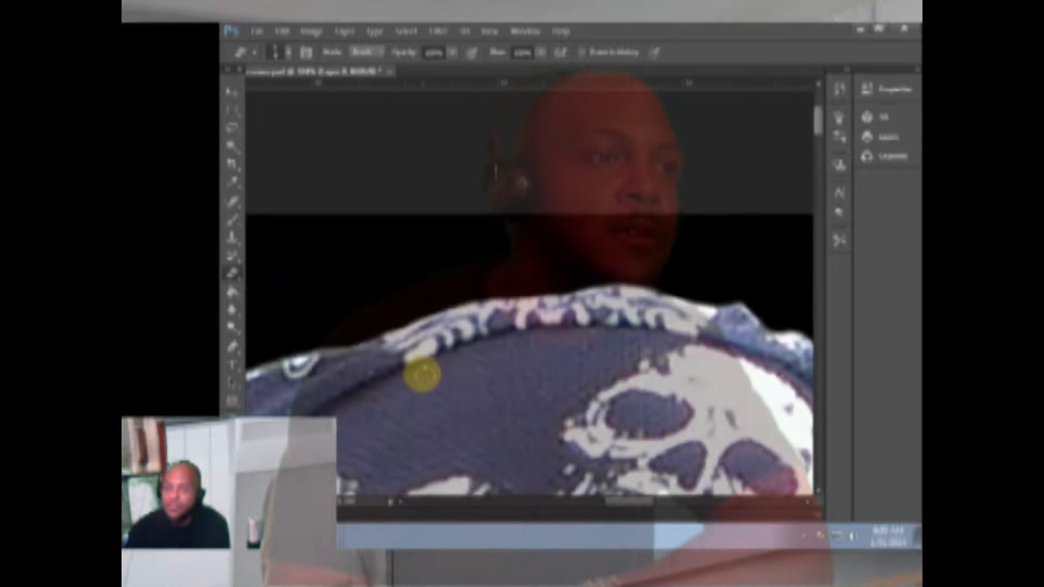
pyautogui.moveTo(639, 501); pyautogui.dragTo(597, 502)
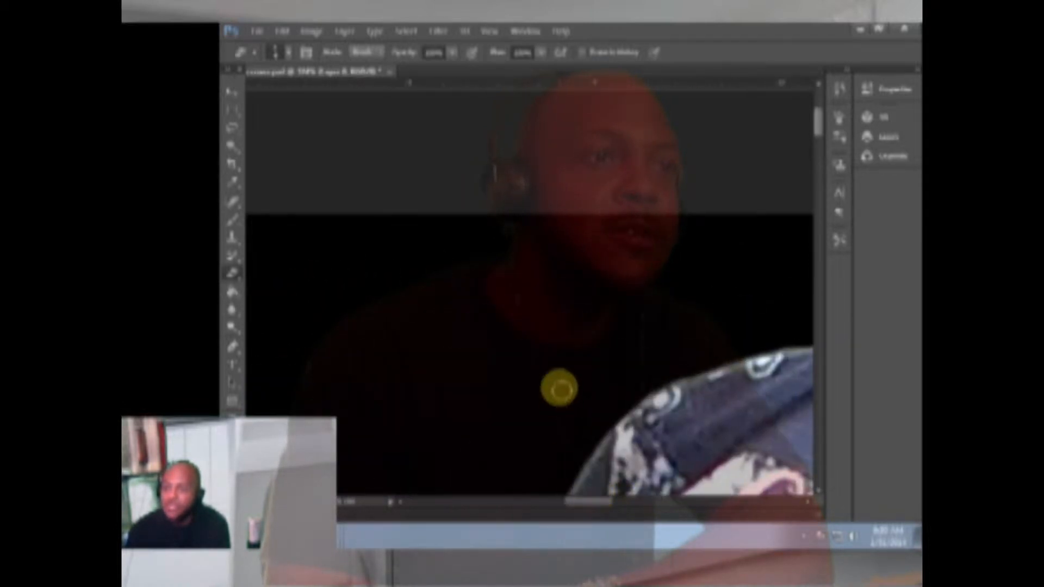
pyautogui.scroll(-5, 556, 381)
pyautogui.scroll(-5, 522, 355)
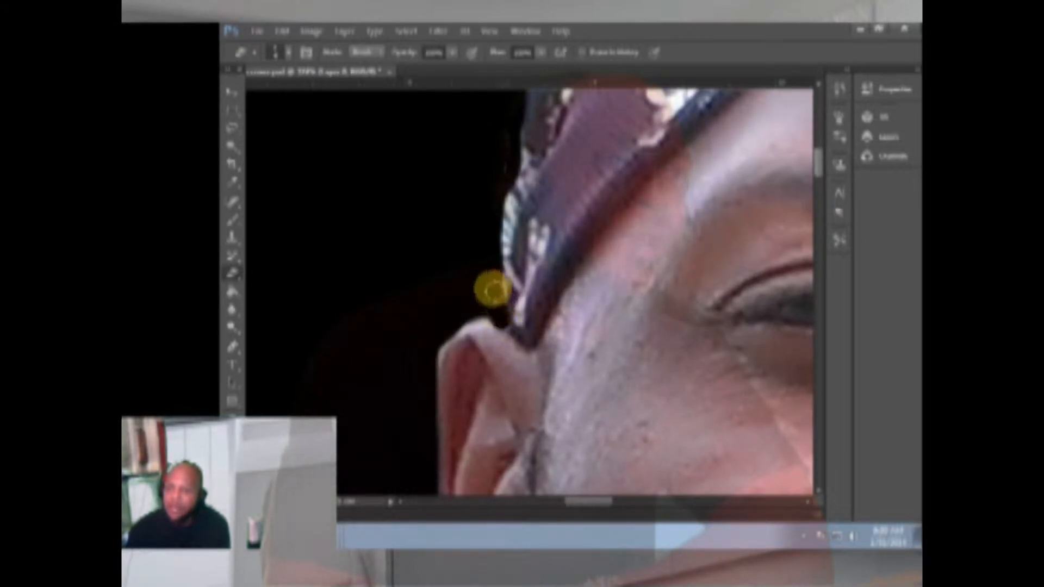
pyautogui.scroll(-6, 446, 332)
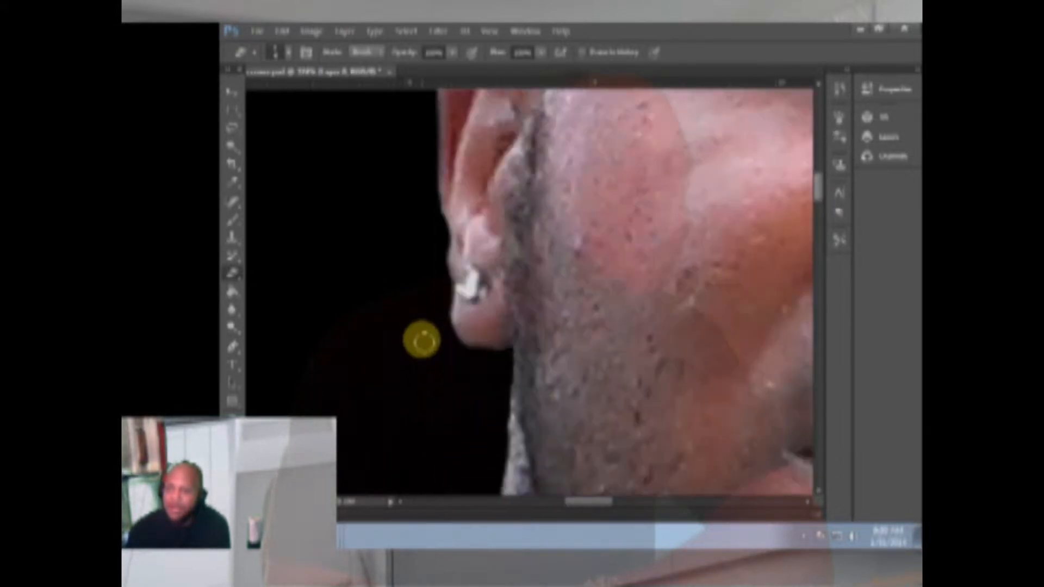
pyautogui.moveTo(581, 502); pyautogui.dragTo(492, 496)
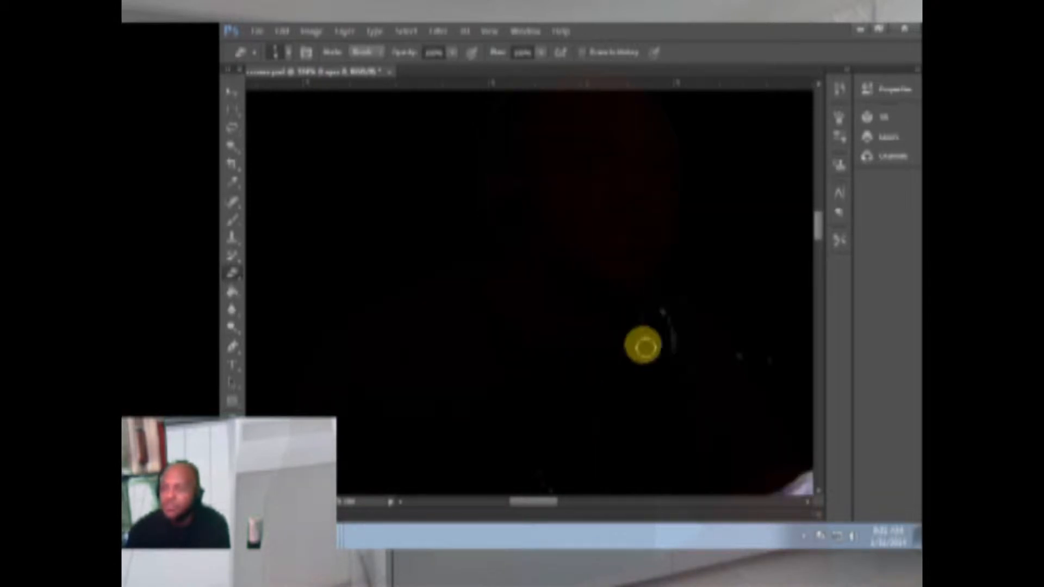
pyautogui.click(287, 54)
pyautogui.click(283, 97)
pyautogui.moveTo(653, 310)
pyautogui.mouseDown()
pyautogui.moveTo(702, 355)
pyautogui.moveTo(710, 375)
pyautogui.moveTo(580, 399)
pyautogui.mouseUp()
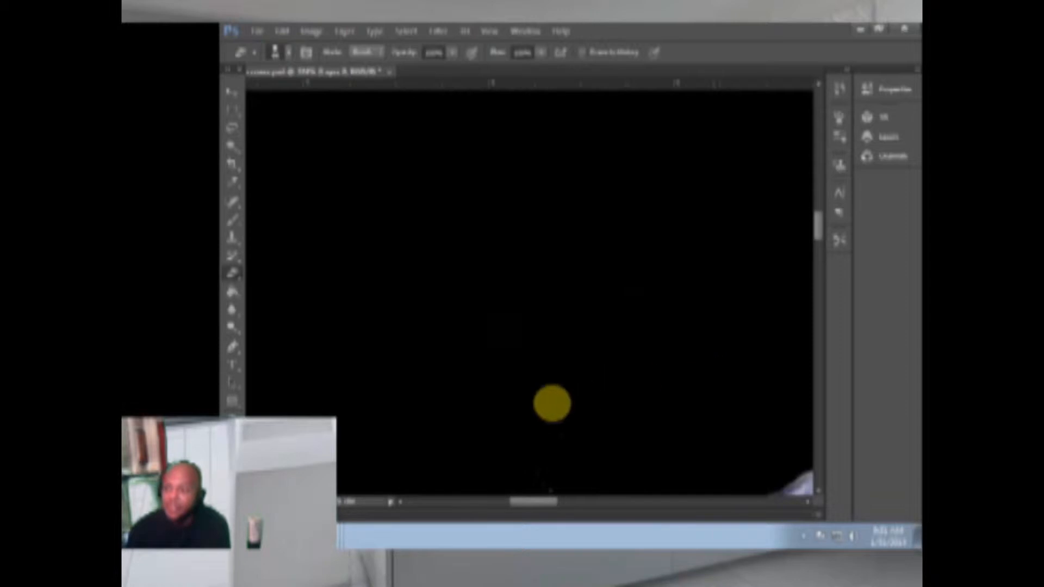
# Step: Examine the background along the shoulder, sleeve and bare arm down to the canvas's lower edge for leftover specks
pyautogui.scroll(-3, 498, 340)
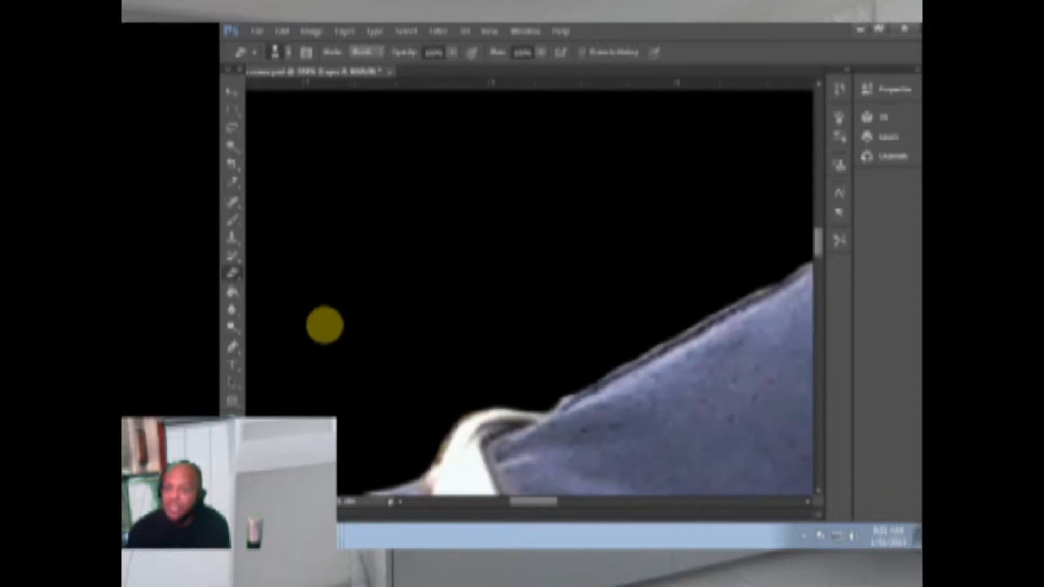
pyautogui.scroll(-1, 324, 325)
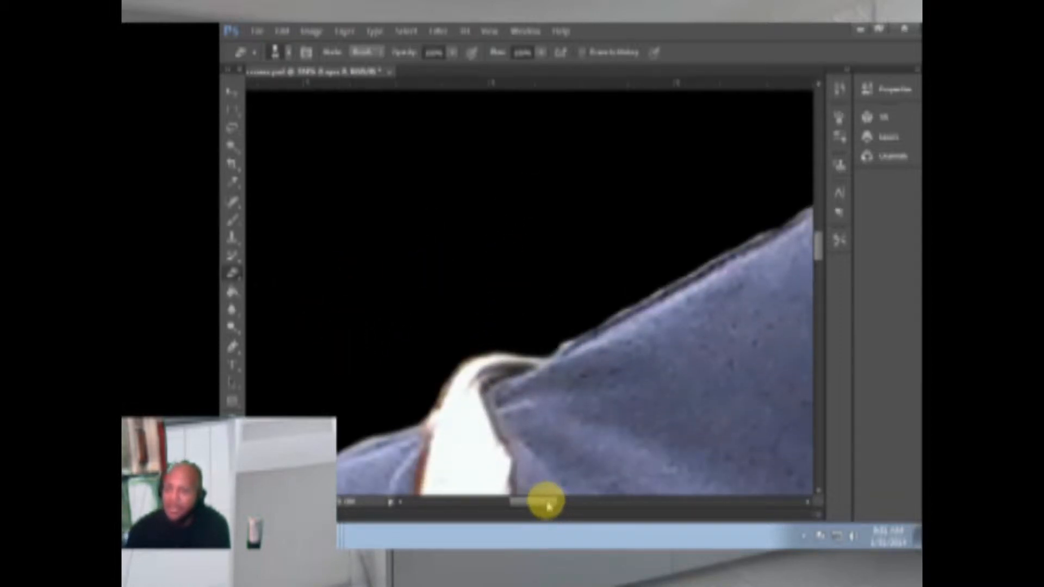
pyautogui.moveTo(546, 503); pyautogui.dragTo(517, 501)
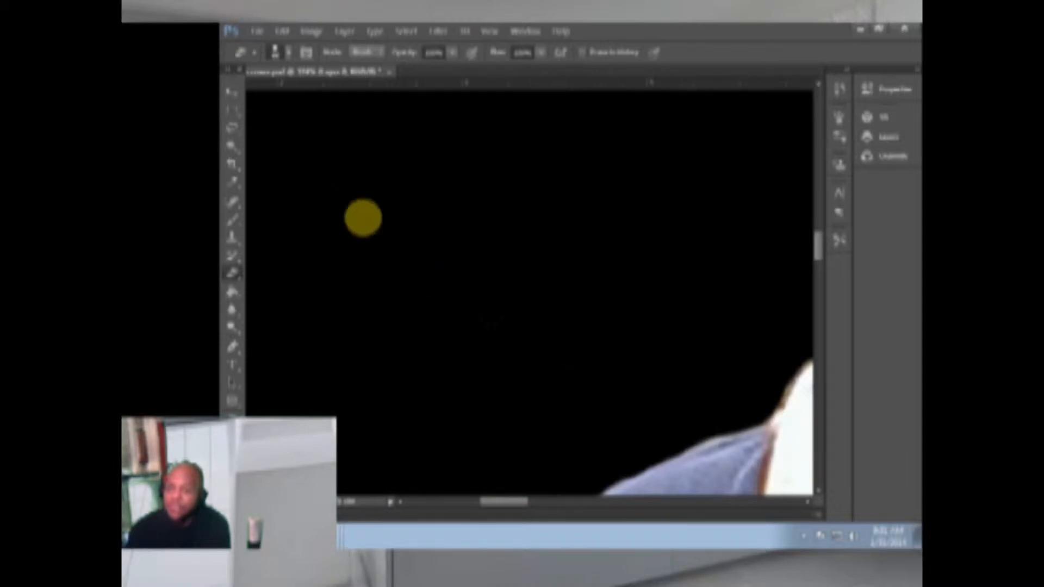
pyautogui.scroll(-4, 438, 373)
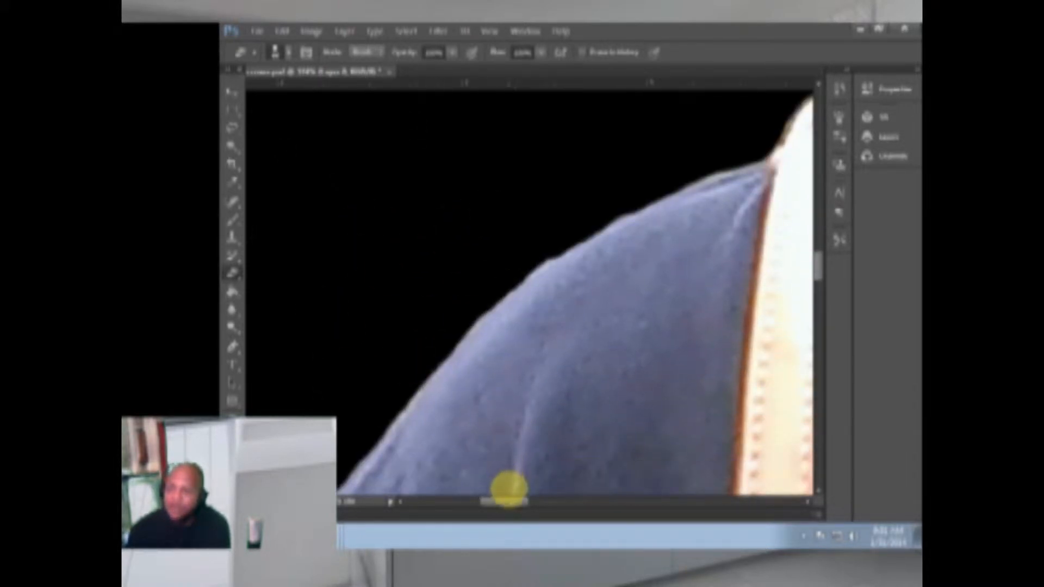
pyautogui.moveTo(504, 499); pyautogui.dragTo(469, 499)
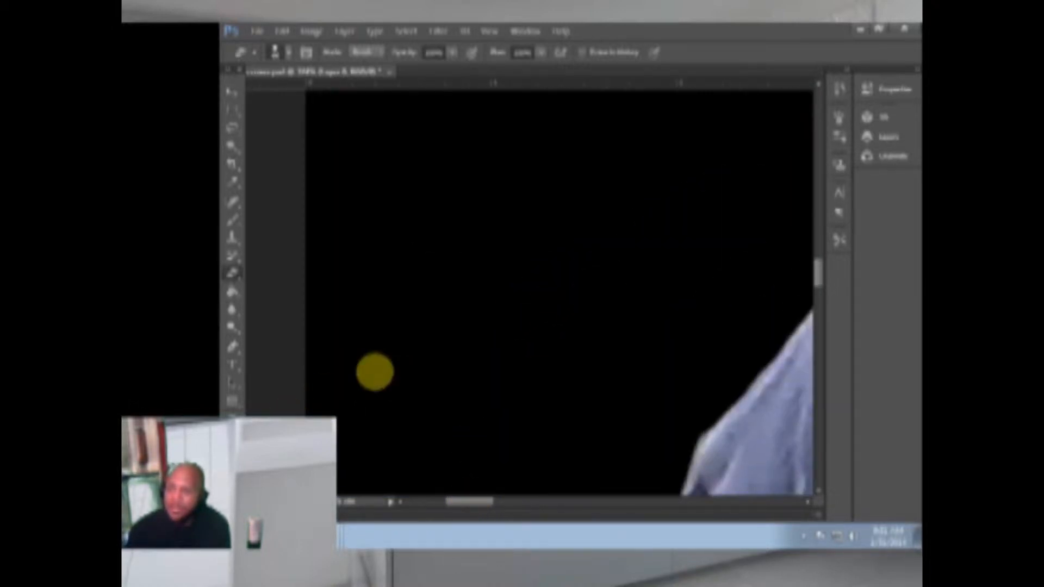
pyautogui.scroll(-5, 480, 296)
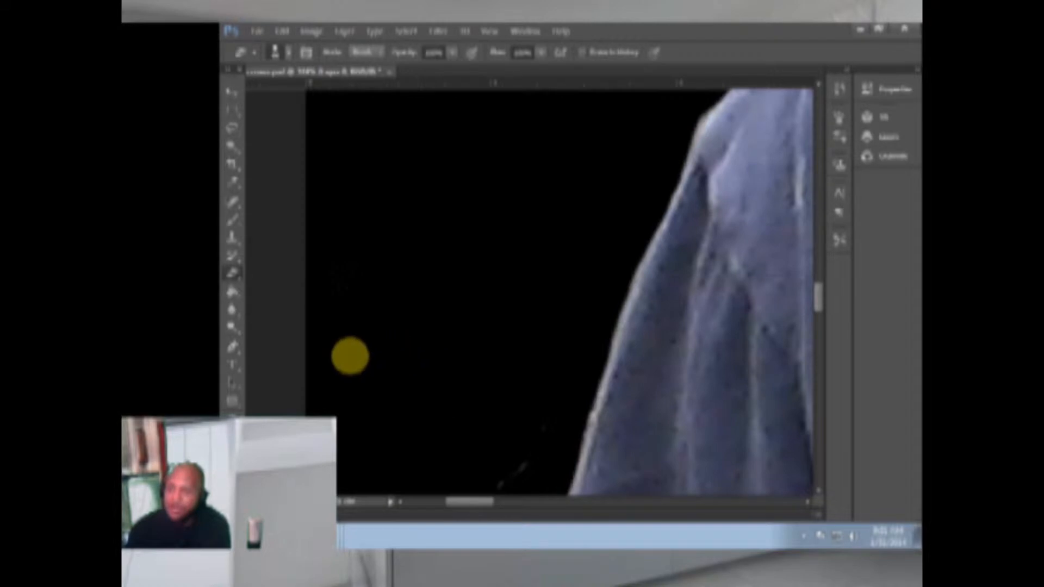
pyautogui.scroll(-4, 417, 338)
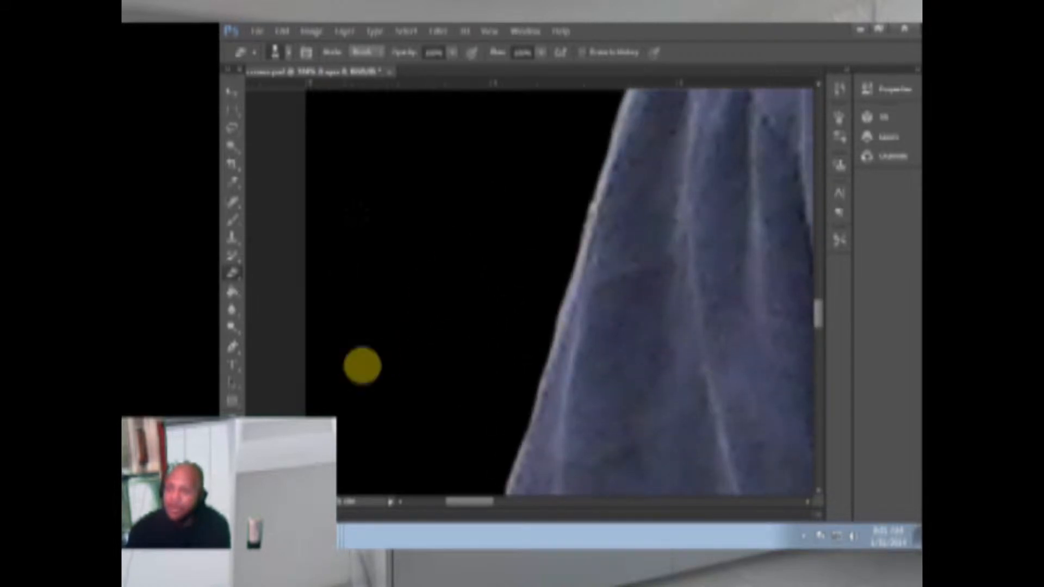
pyautogui.scroll(-4, 361, 333)
pyautogui.scroll(-5, 343, 348)
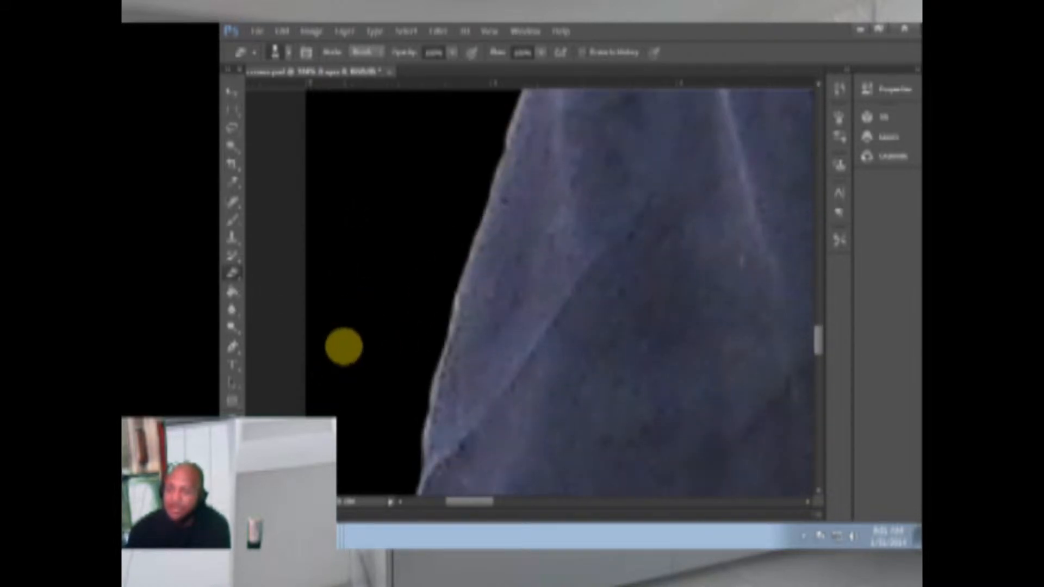
pyautogui.scroll(-5, 295, 383)
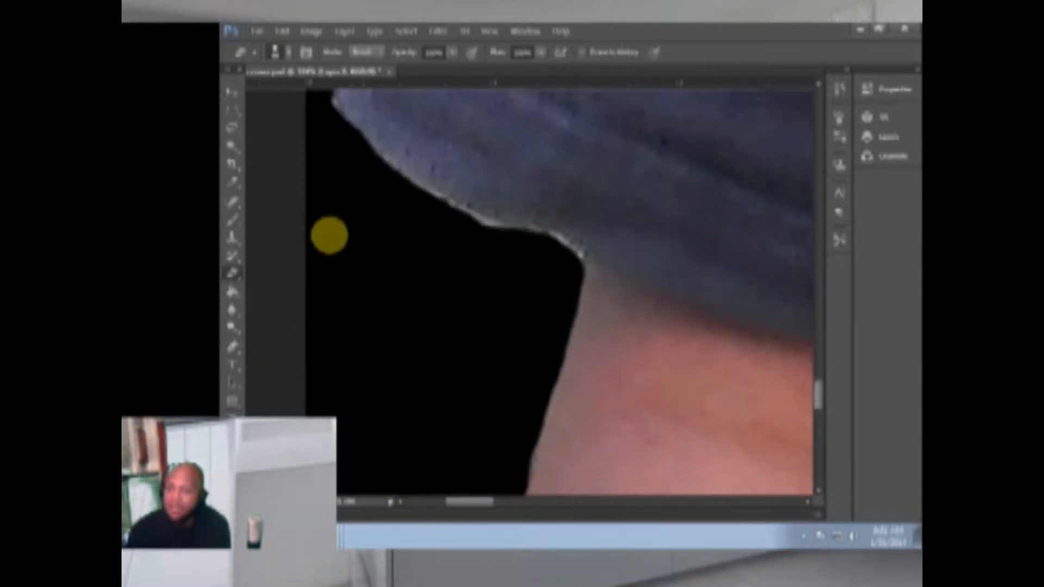
pyautogui.scroll(-3, 422, 331)
pyautogui.scroll(-5, 392, 338)
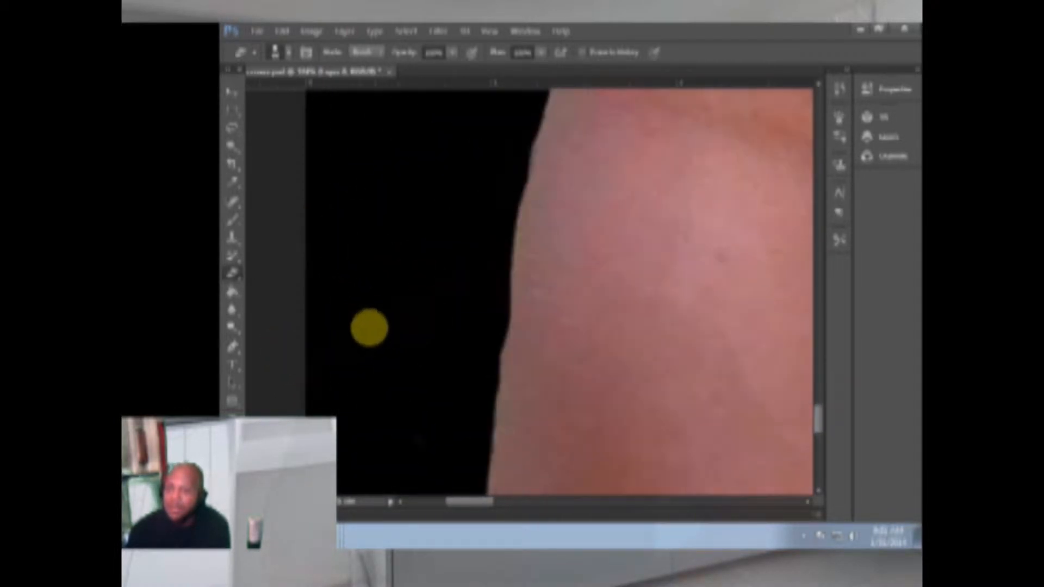
pyautogui.scroll(-3, 347, 357)
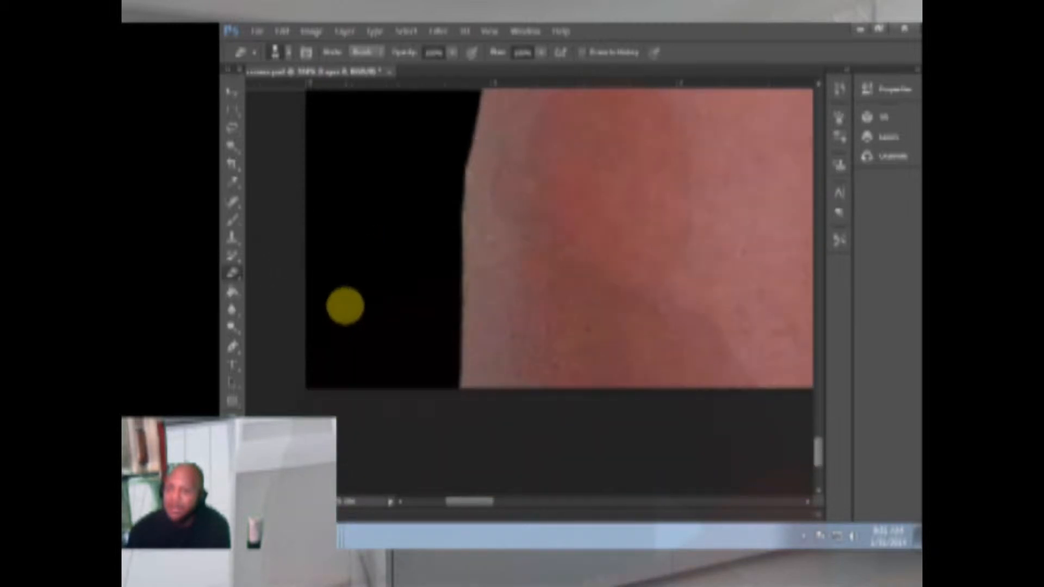
# Step: Reduce the Eraser size and erase the leftover fringe in the narrow gap between the shirt and the forearm
pyautogui.click(233, 438)
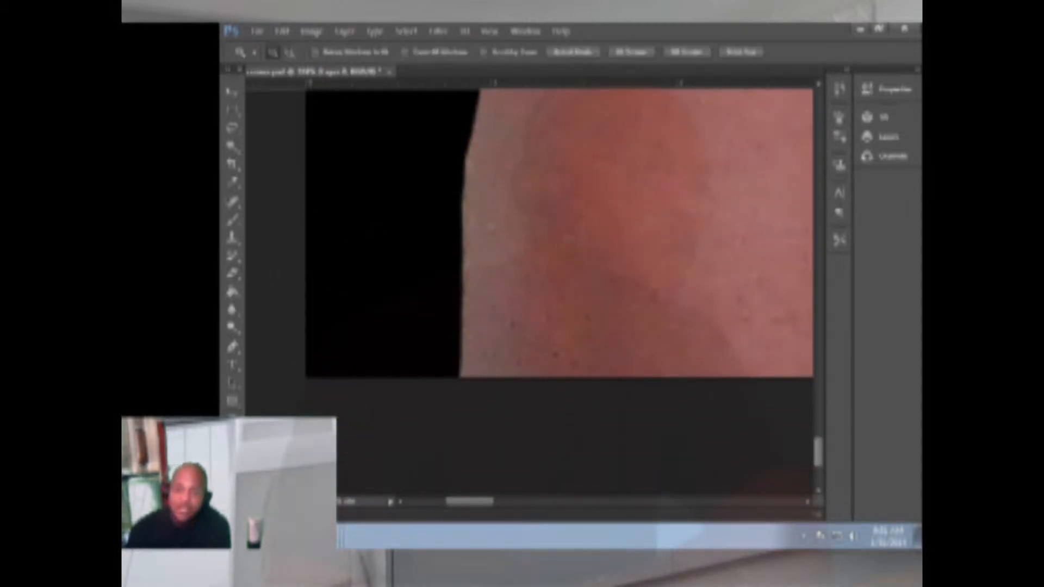
pyautogui.rightClick(352, 359)
pyautogui.click(381, 367)
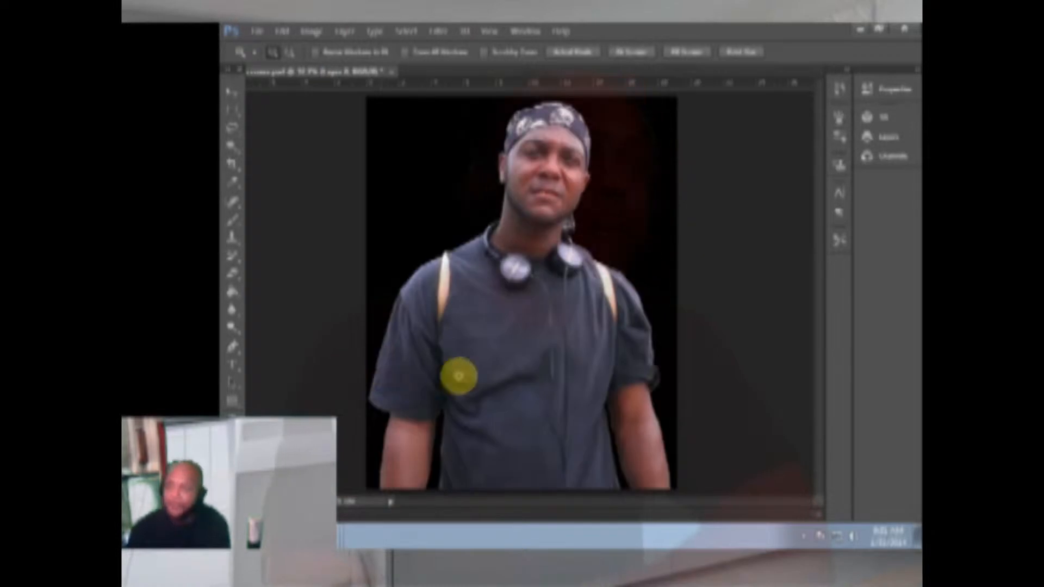
pyautogui.moveTo(598, 384); pyautogui.dragTo(647, 500)
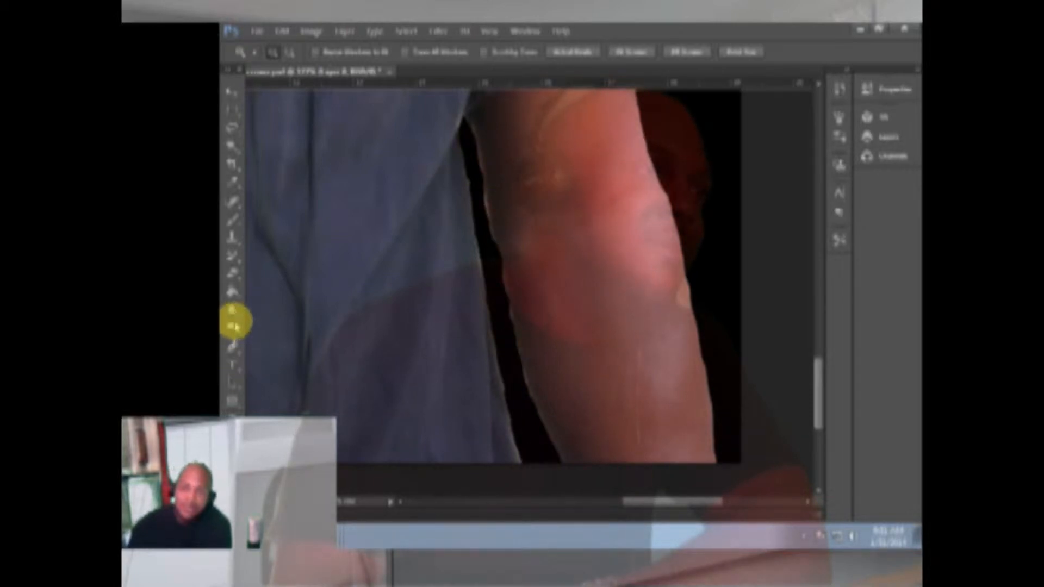
pyautogui.click(233, 274)
pyautogui.click(286, 51)
pyautogui.moveTo(284, 96); pyautogui.dragTo(249, 99)
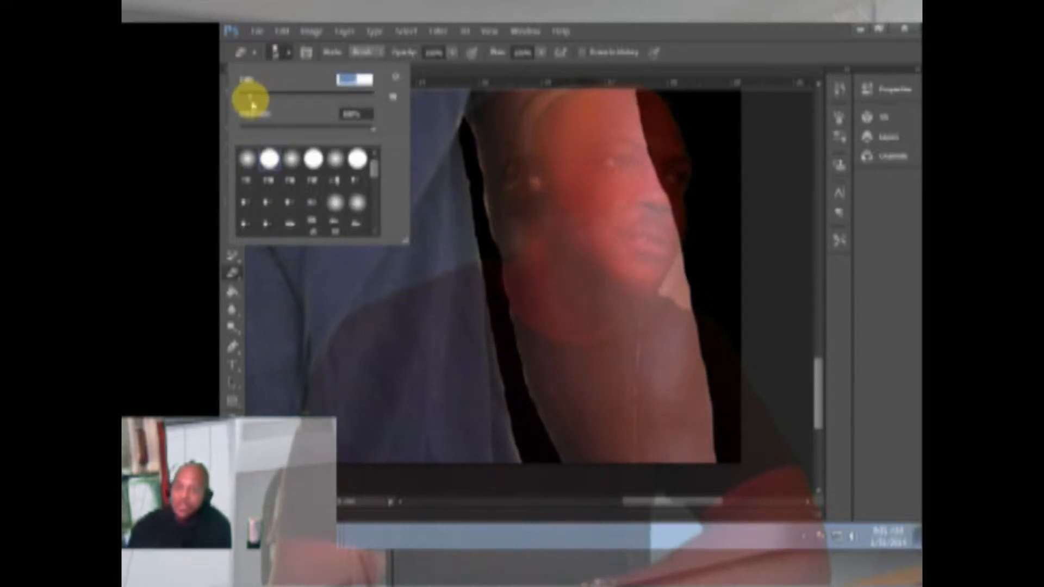
pyautogui.click(528, 412)
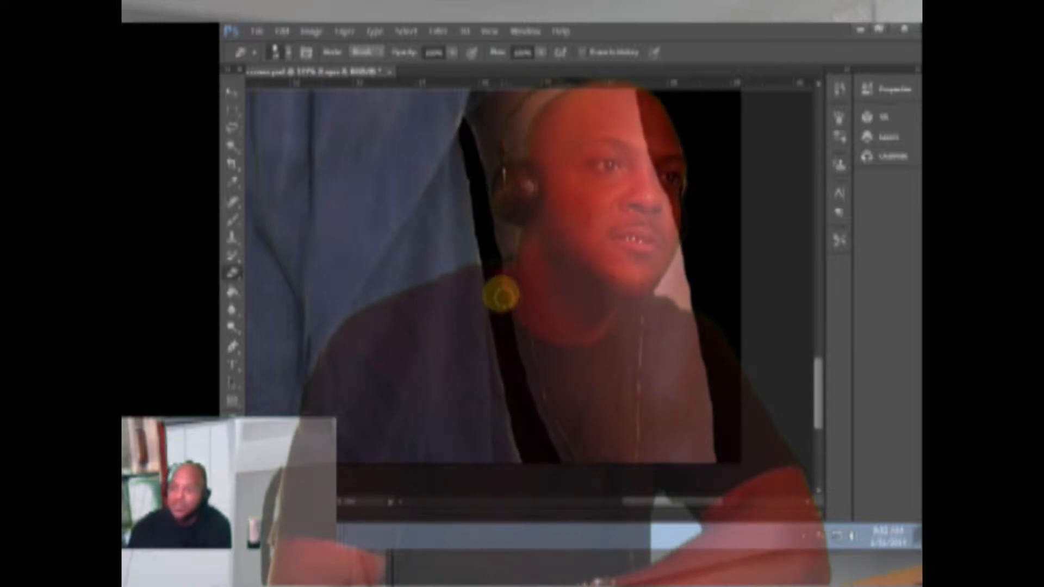
pyautogui.press('z')
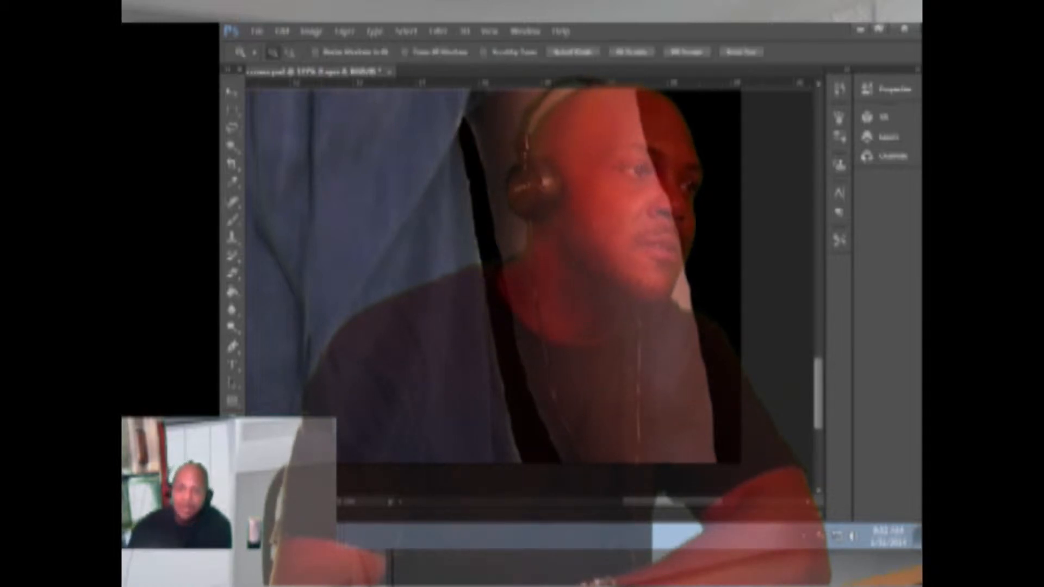
pyautogui.rightClick(332, 396)
pyautogui.click(345, 399)
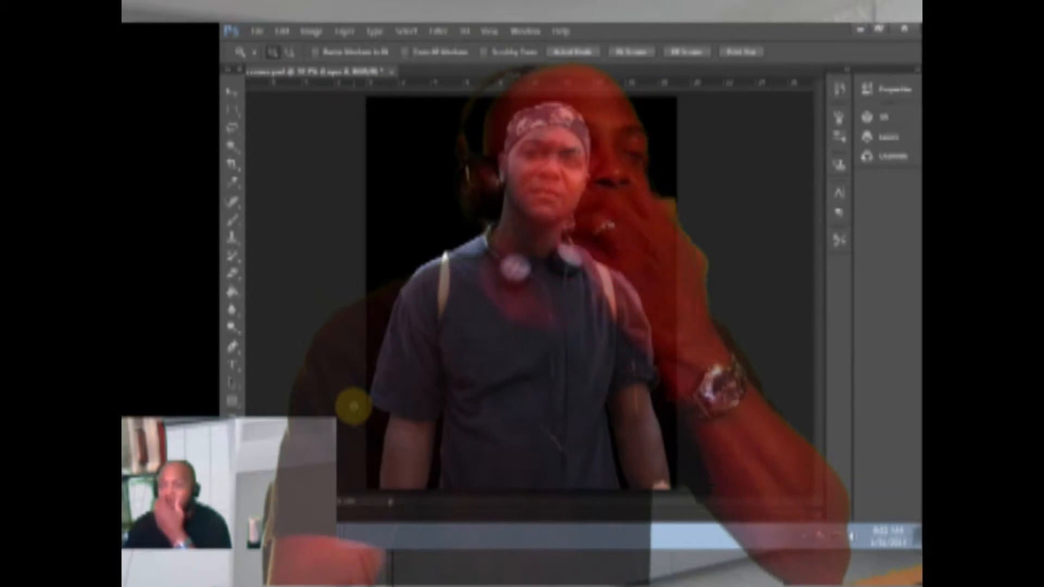
pyautogui.click(257, 31)
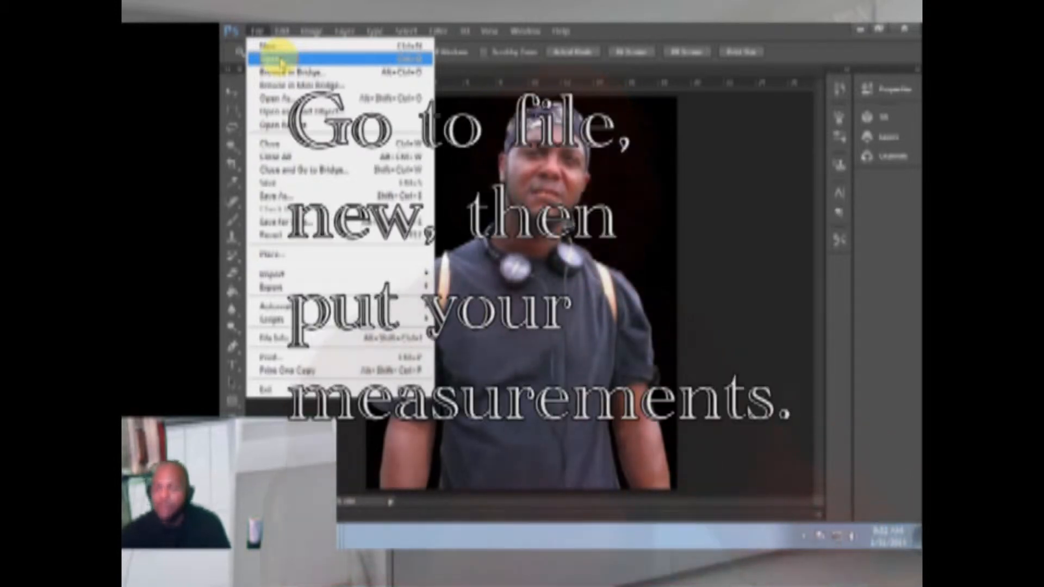
pyautogui.click(277, 46)
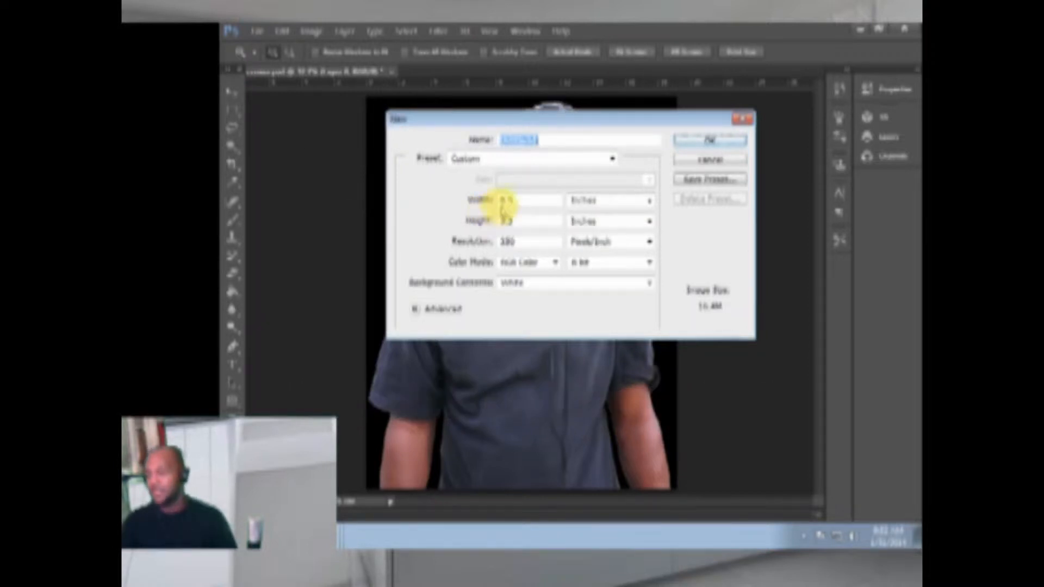
pyautogui.moveTo(514, 199); pyautogui.dragTo(418, 204)
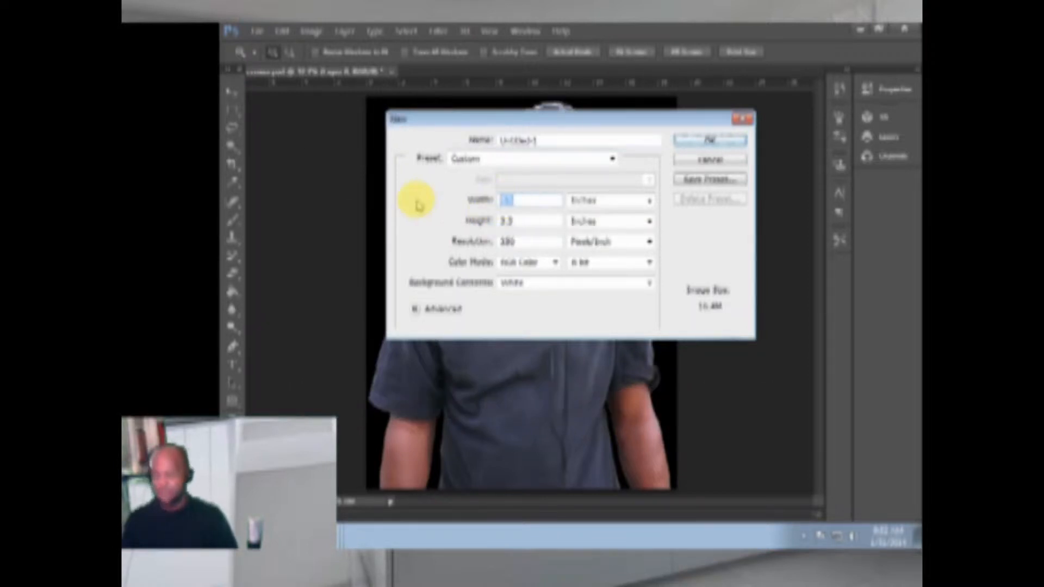
pyautogui.write('9')
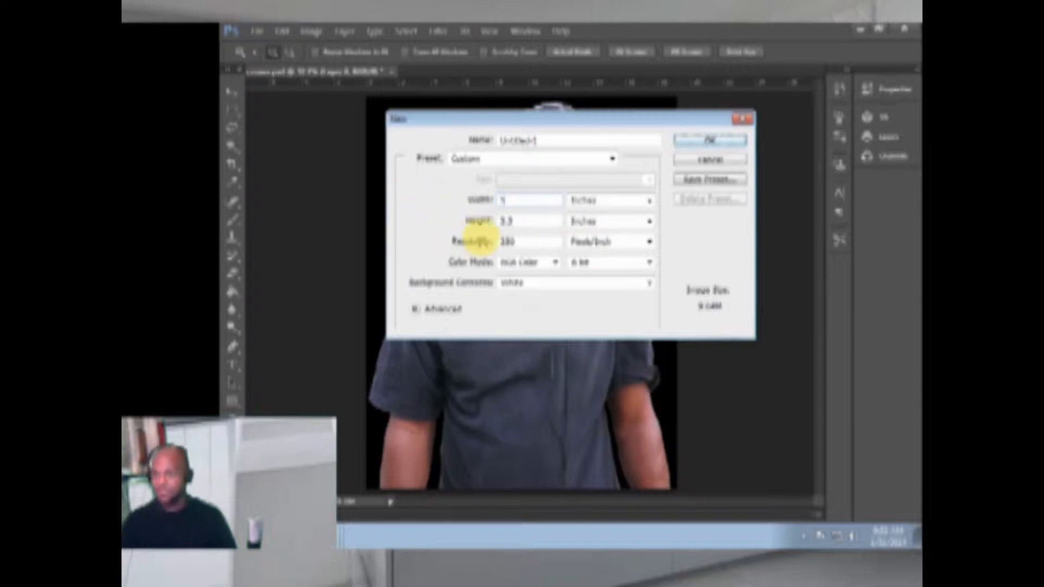
pyautogui.write('7')
pyautogui.click(683, 161)
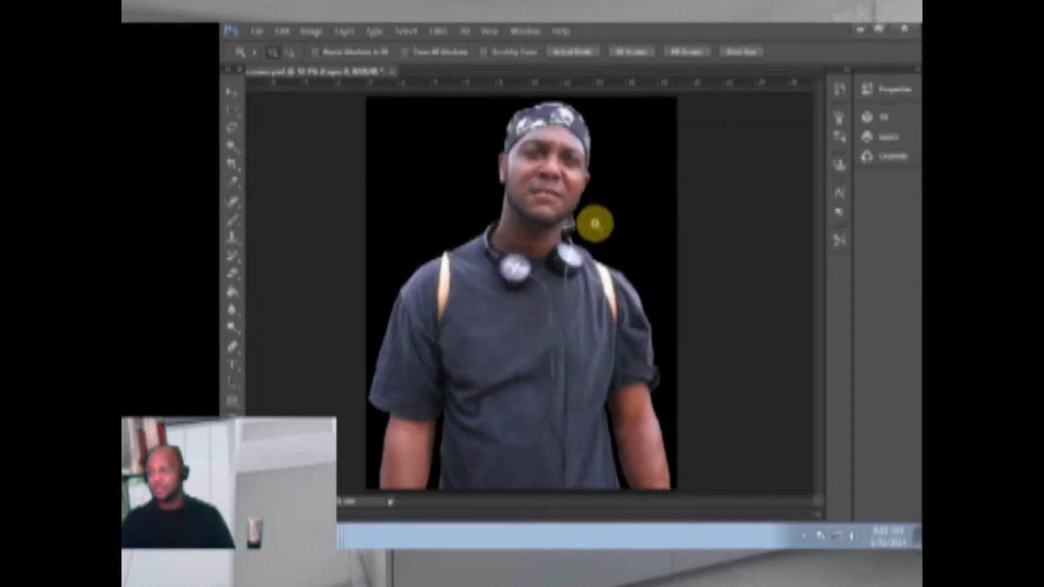
# Step: Create a new document named Album cover, 4.75 inches wide and 4.75 inches high
pyautogui.click(256, 33)
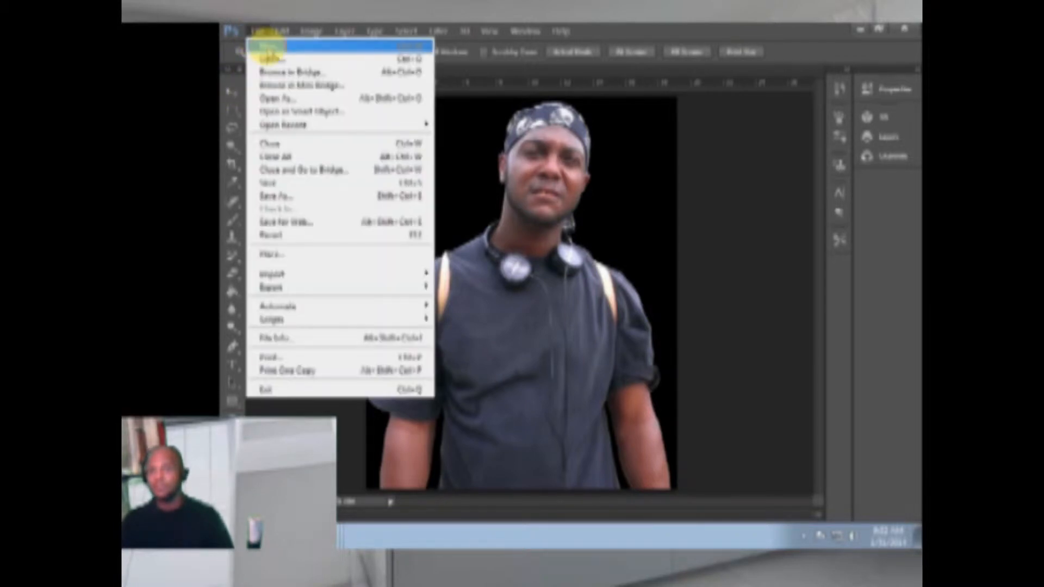
pyautogui.click(267, 46)
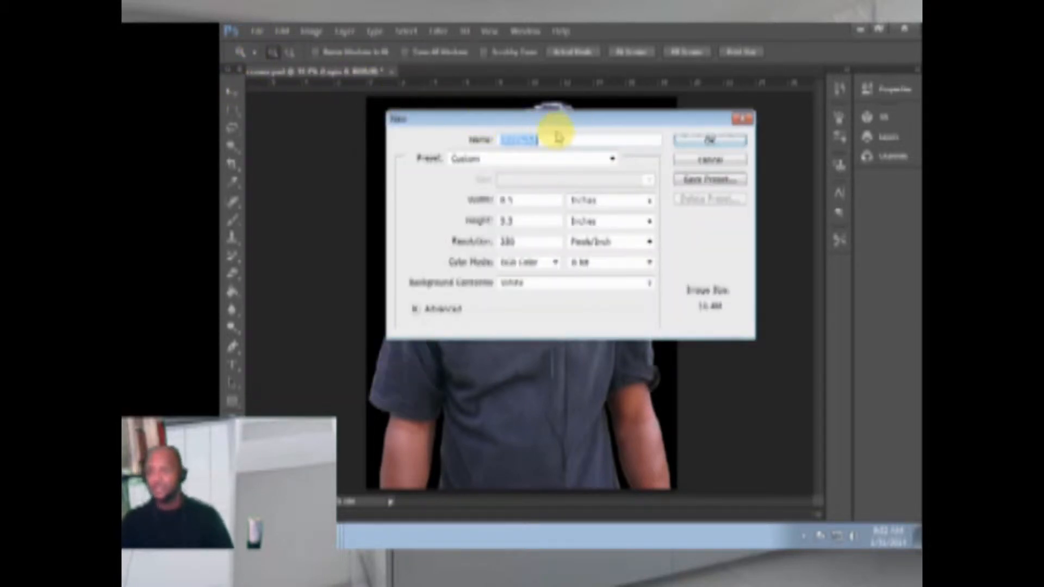
pyautogui.write('Ab')
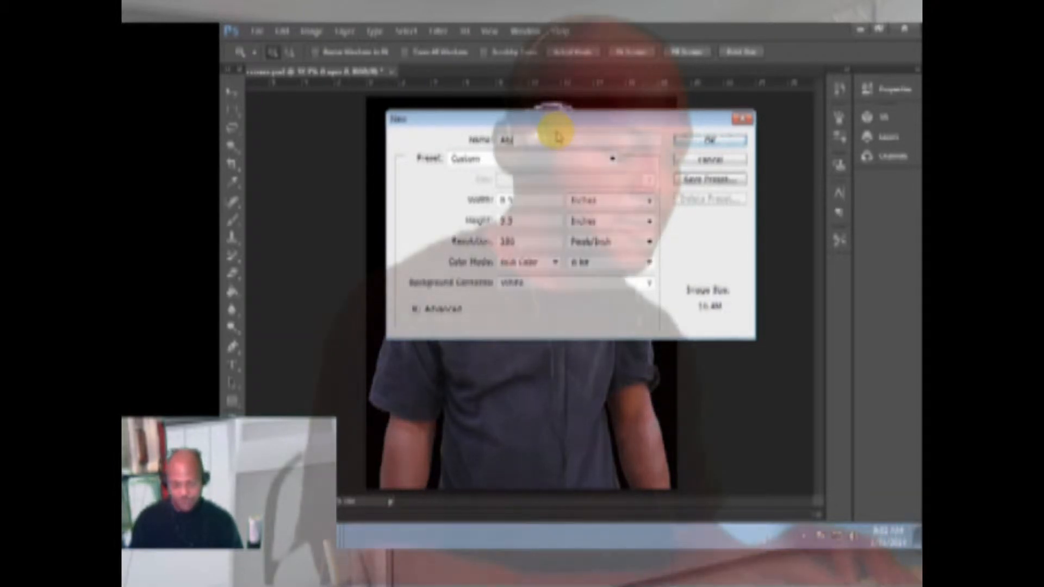
pyautogui.write('out me')
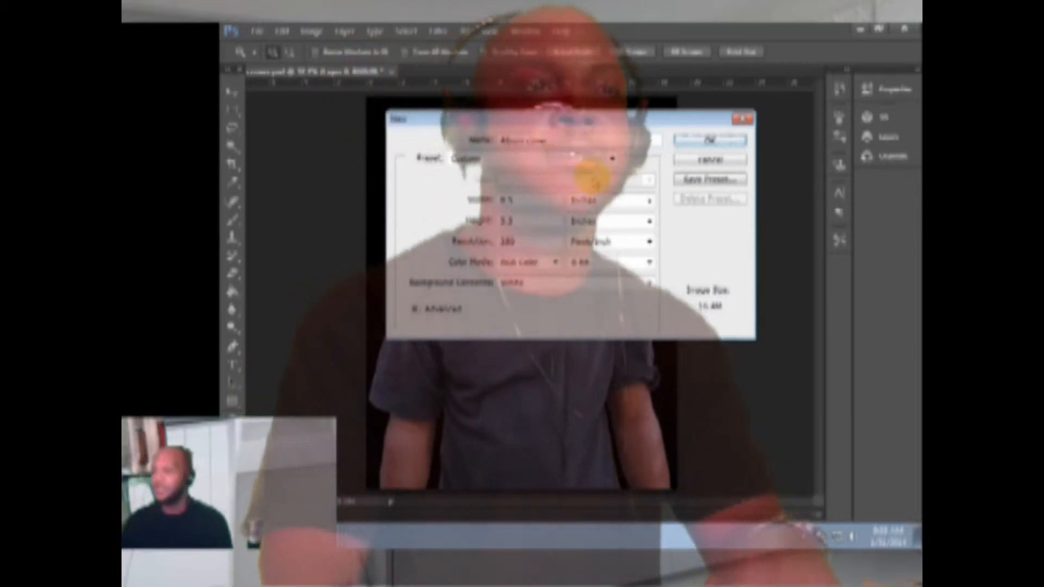
pyautogui.moveTo(536, 205); pyautogui.dragTo(442, 204)
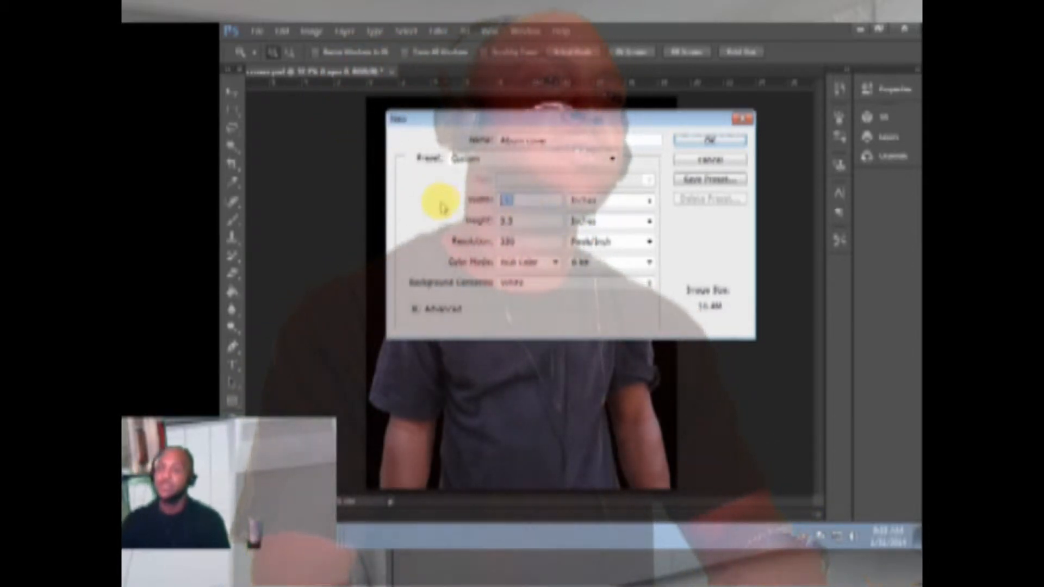
pyautogui.write('5')
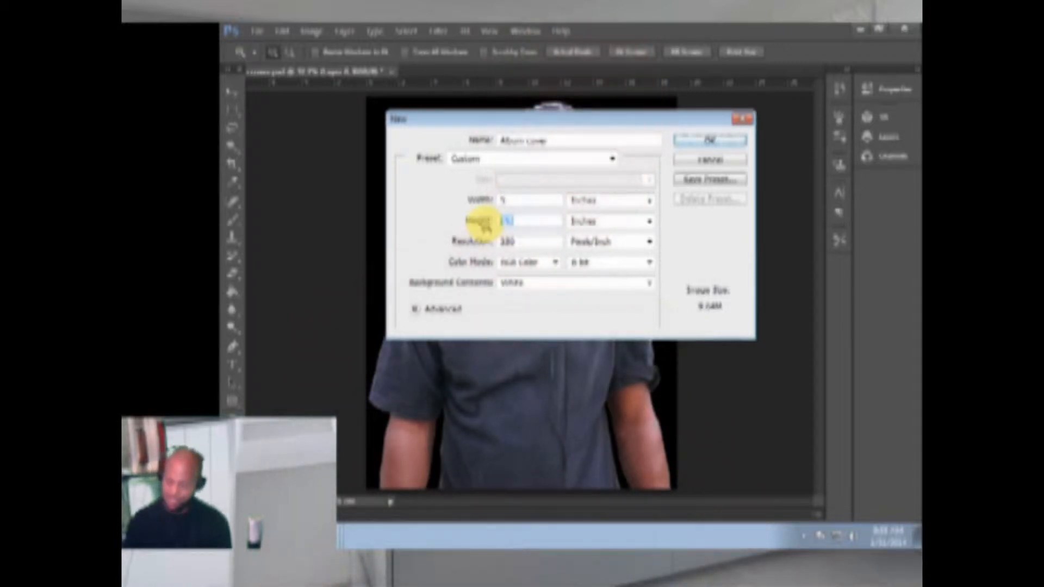
pyautogui.moveTo(524, 199); pyautogui.dragTo(427, 221)
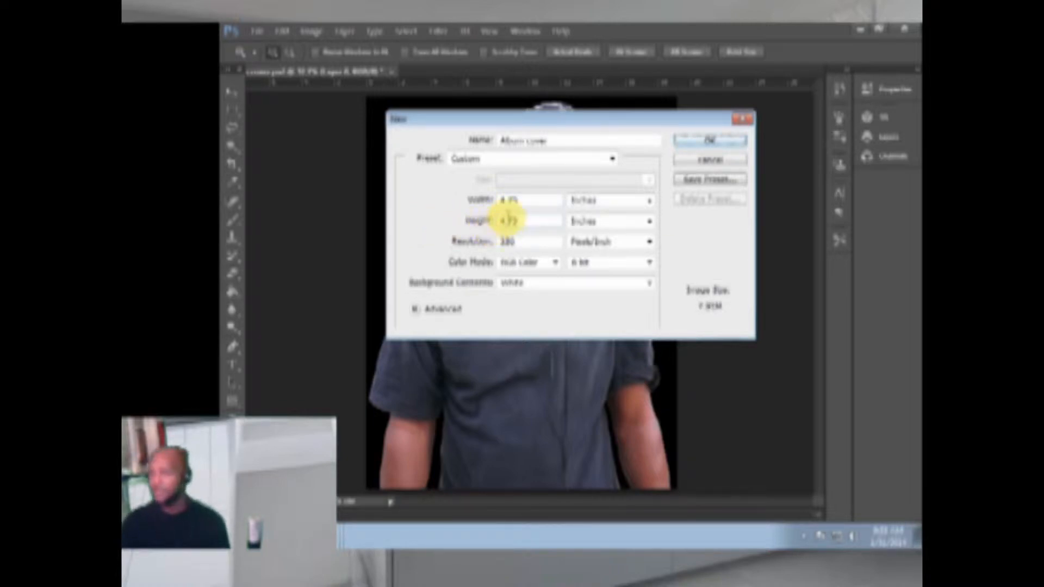
pyautogui.click(706, 142)
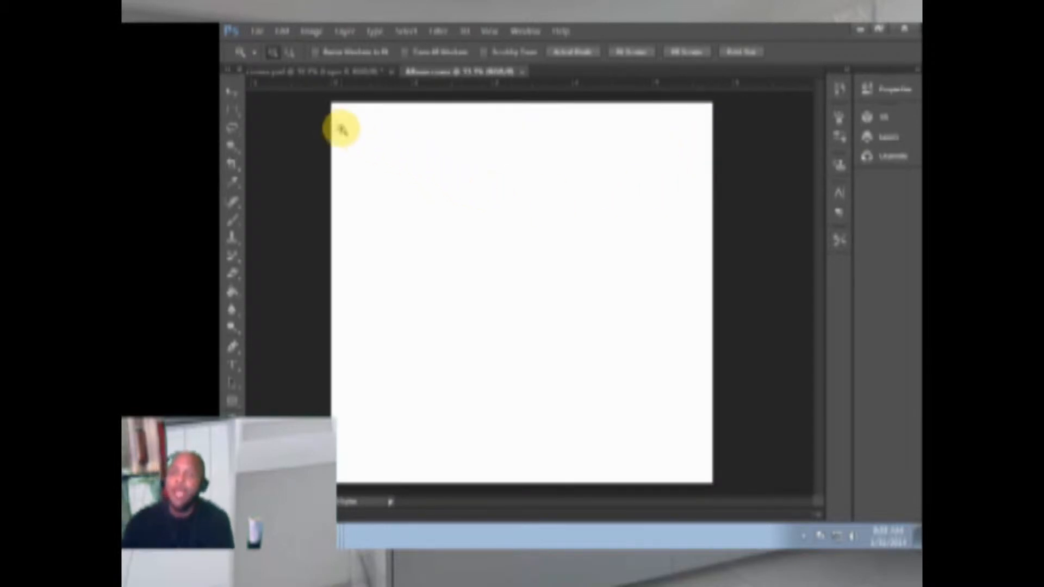
# Step: Activate the Move tool and switch to the document with the man's cutout
pyautogui.click(232, 99)
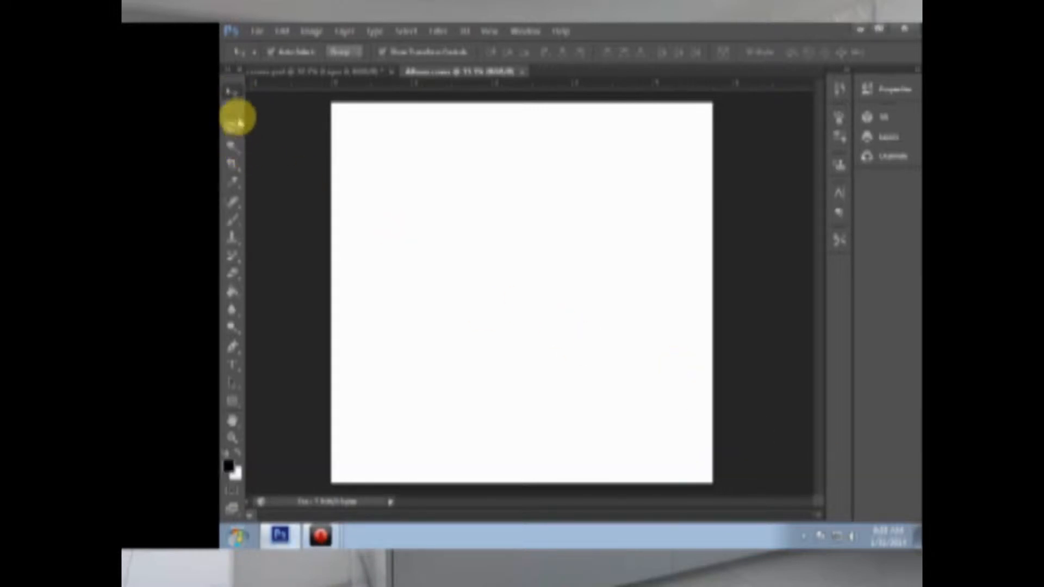
pyautogui.click(347, 72)
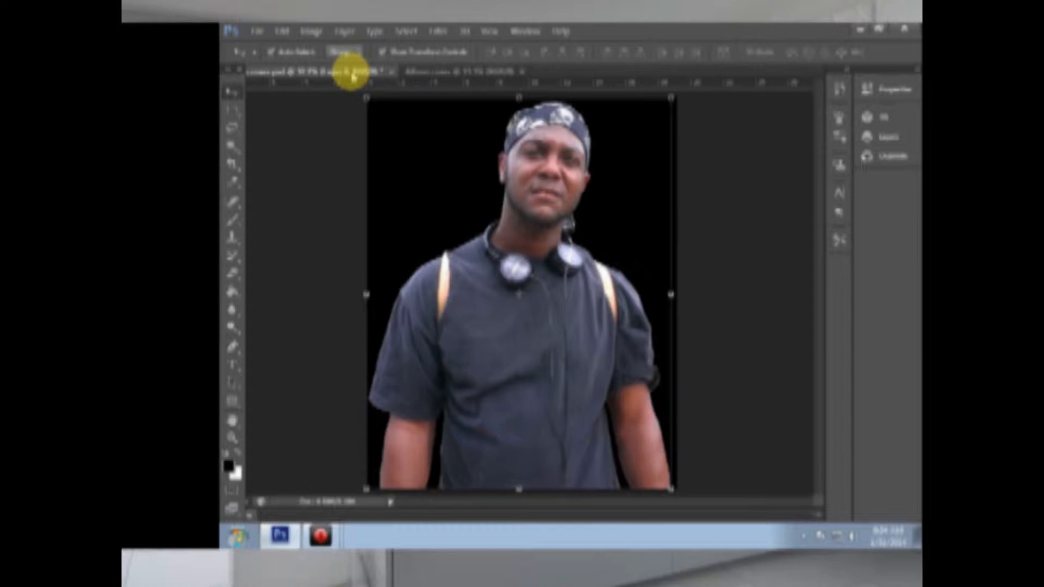
# Step: Float the cutout document in its own window and dock it back beside the blank album cover
pyautogui.moveTo(352, 75); pyautogui.dragTo(362, 191)
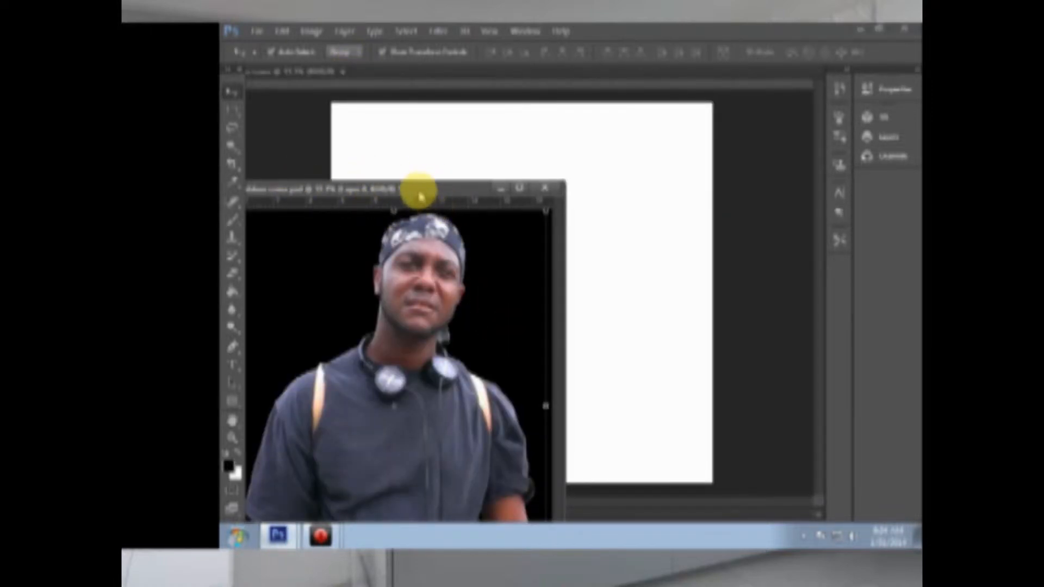
pyautogui.moveTo(420, 189); pyautogui.dragTo(565, 177)
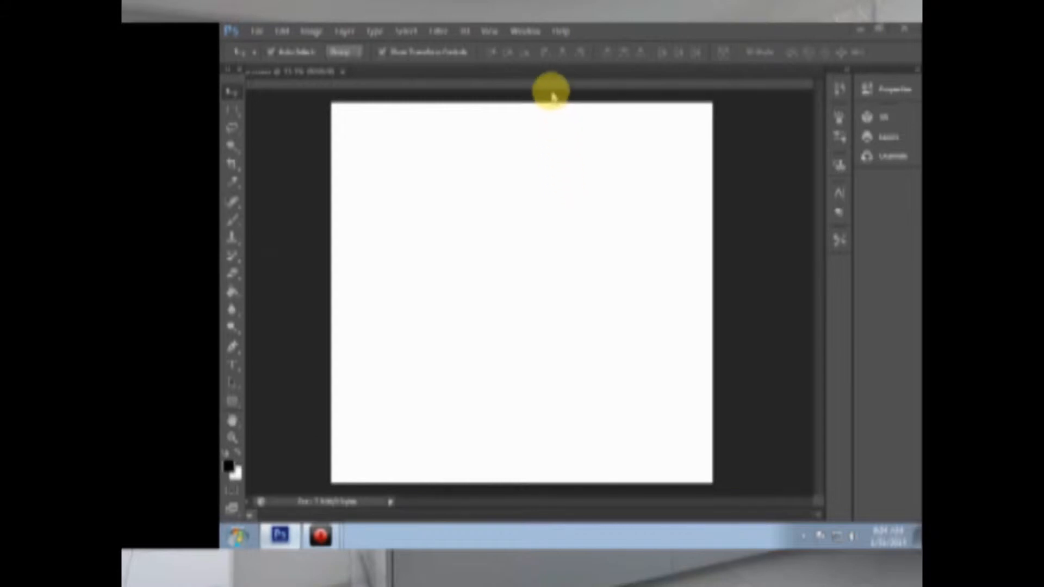
pyautogui.moveTo(552, 86); pyautogui.dragTo(551, 80)
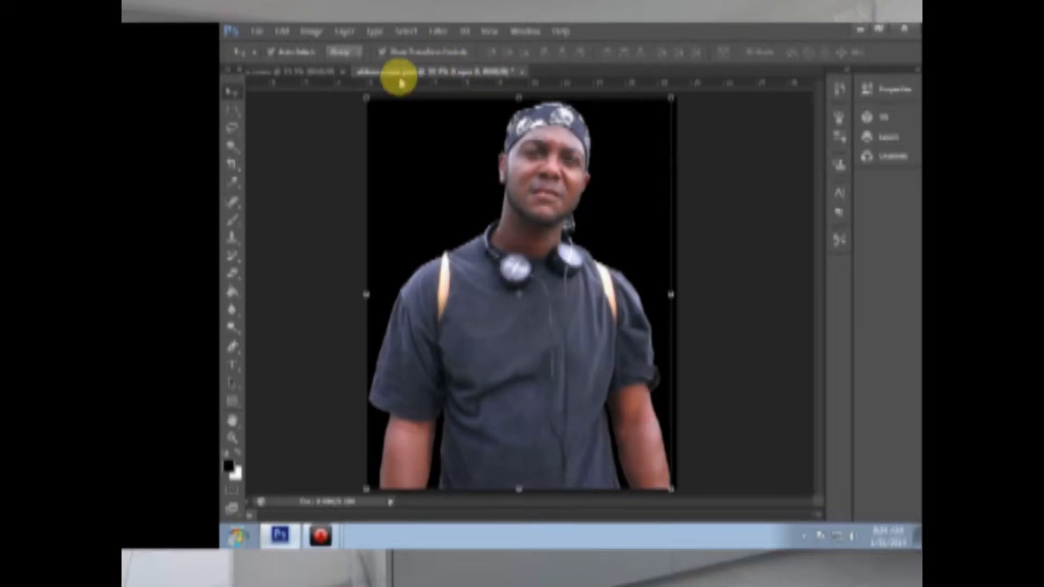
pyautogui.moveTo(392, 72); pyautogui.dragTo(416, 130)
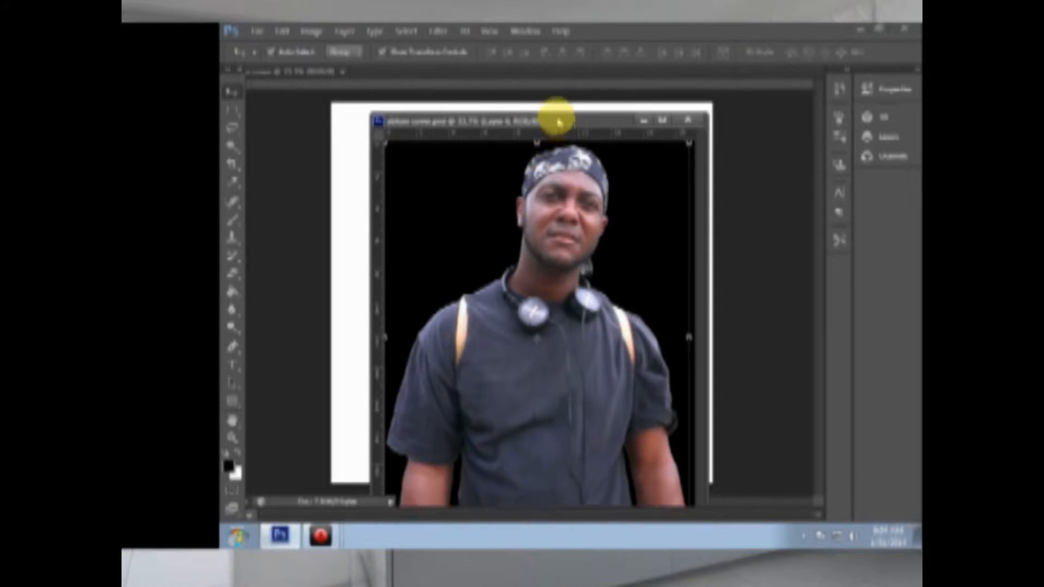
pyautogui.click(558, 98)
pyautogui.moveTo(560, 83); pyautogui.dragTo(560, 82)
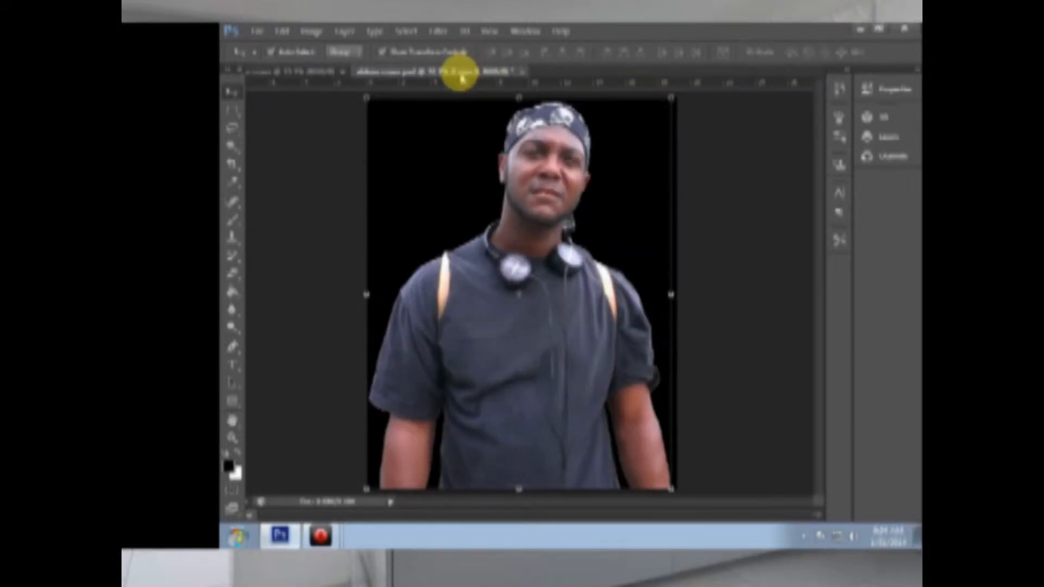
# Step: Float the cutout document, copy the man onto the blank album cover canvas, and close the original with its changes saved
pyautogui.moveTo(462, 76); pyautogui.dragTo(761, 131)
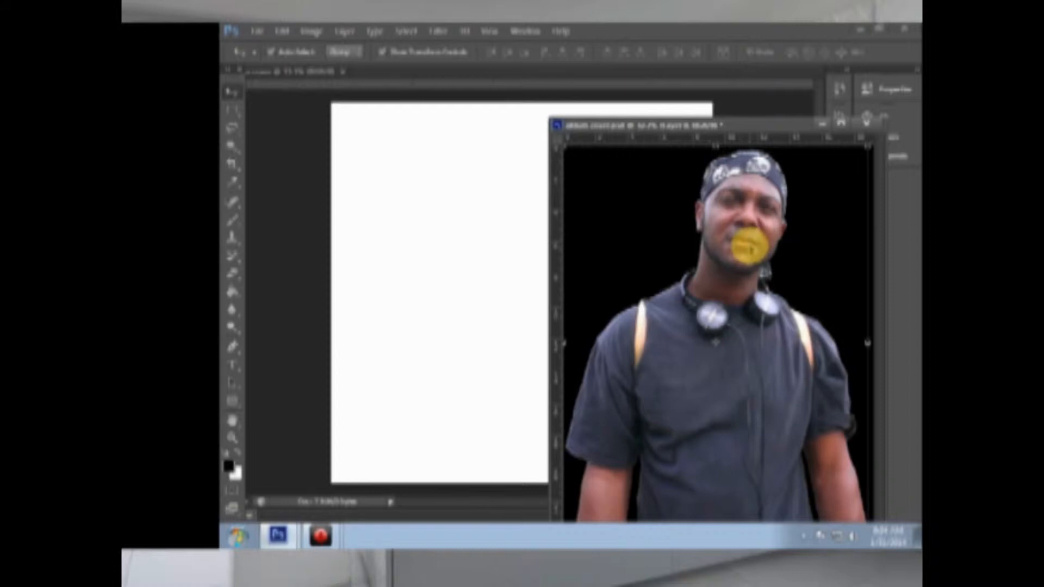
pyautogui.moveTo(741, 235); pyautogui.dragTo(477, 280)
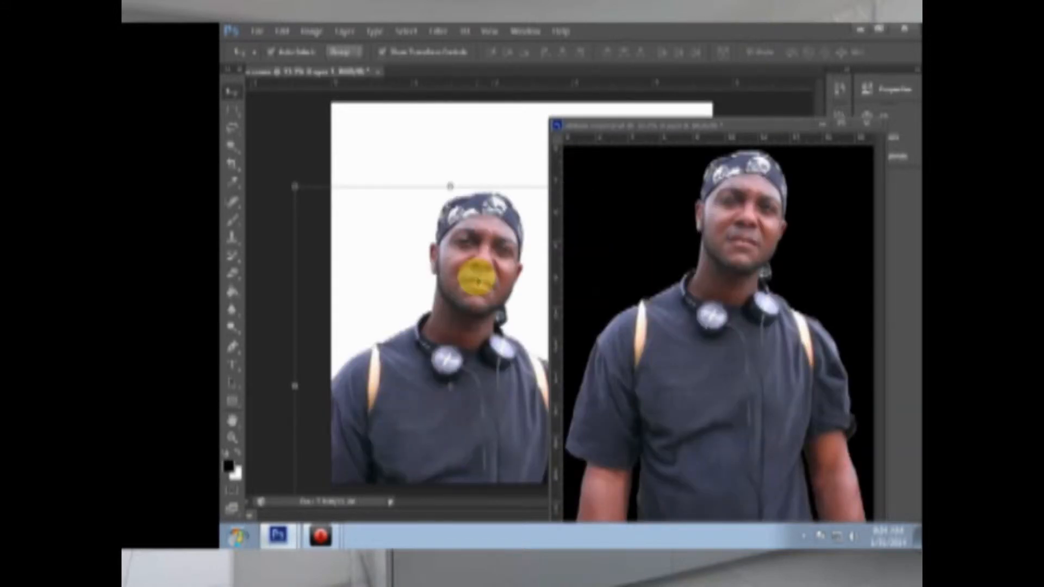
pyautogui.click(867, 125)
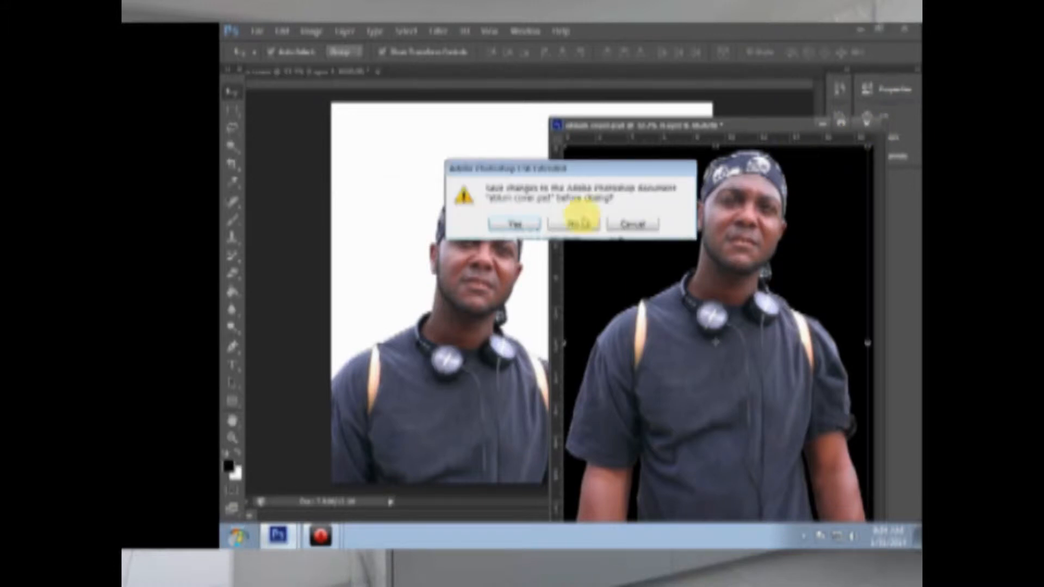
pyautogui.click(499, 225)
# Step: Centre the man on the white canvas and save the album cover as a Photoshop file in My Pictures with Maximize Compatibility
pyautogui.moveTo(467, 421); pyautogui.dragTo(523, 333)
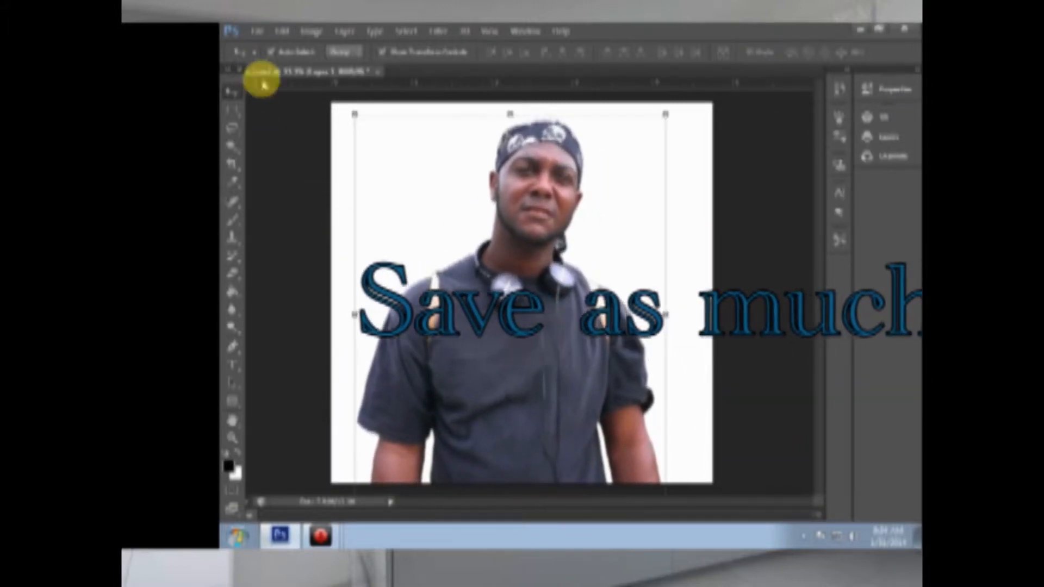
pyautogui.click(256, 33)
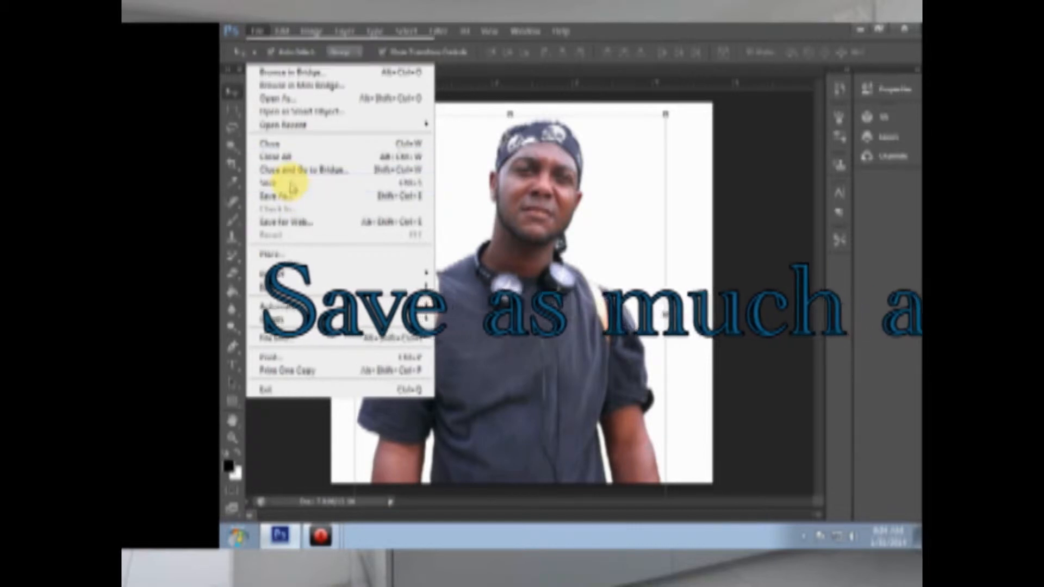
pyautogui.click(290, 184)
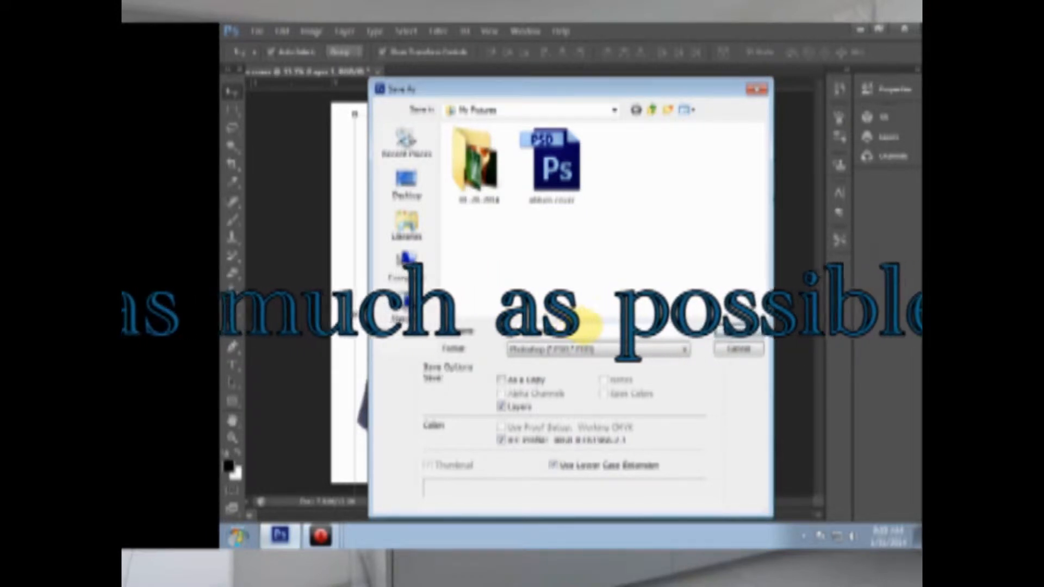
pyautogui.click(726, 334)
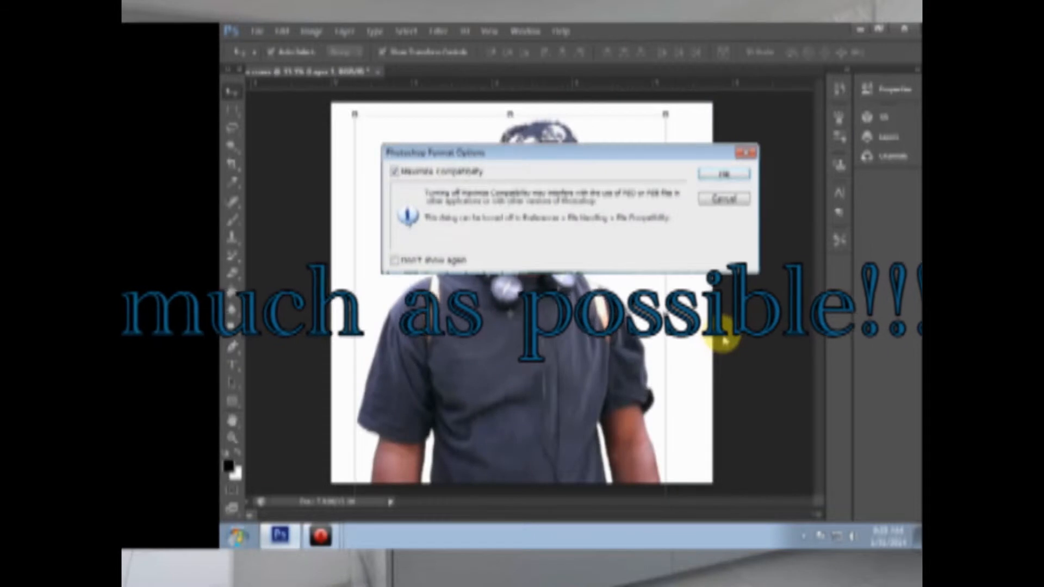
pyautogui.click(724, 174)
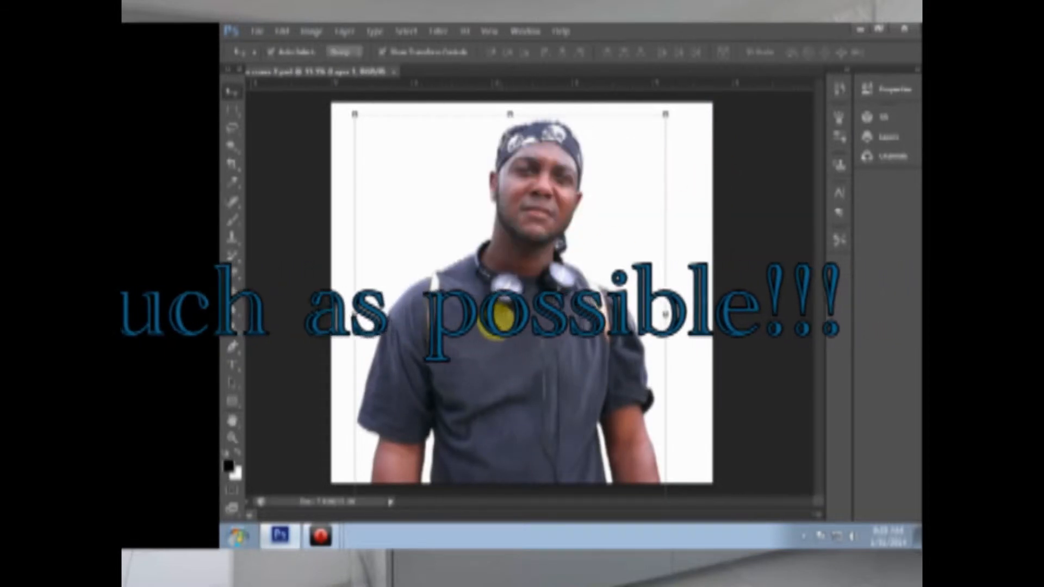
# Step: Move the man slightly lower and to the right on the white canvas
pyautogui.moveTo(508, 338); pyautogui.dragTo(515, 308)
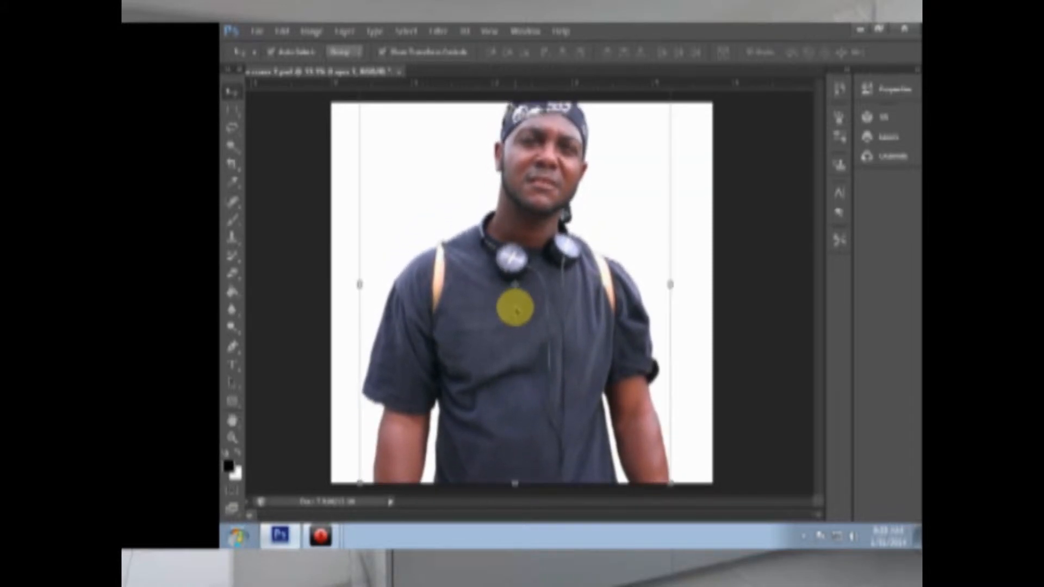
pyautogui.moveTo(538, 177); pyautogui.dragTo(540, 217)
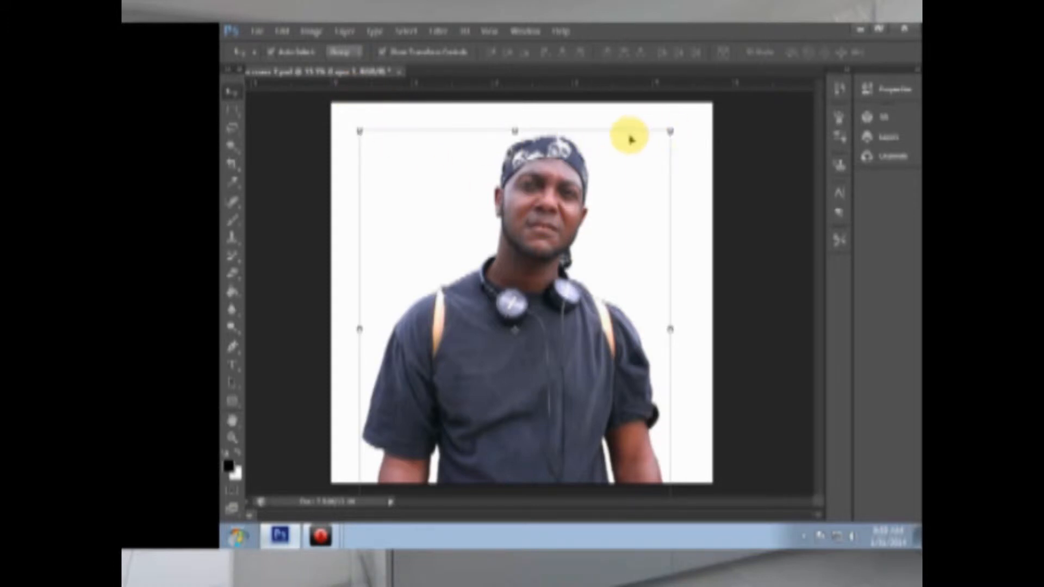
pyautogui.click(672, 130)
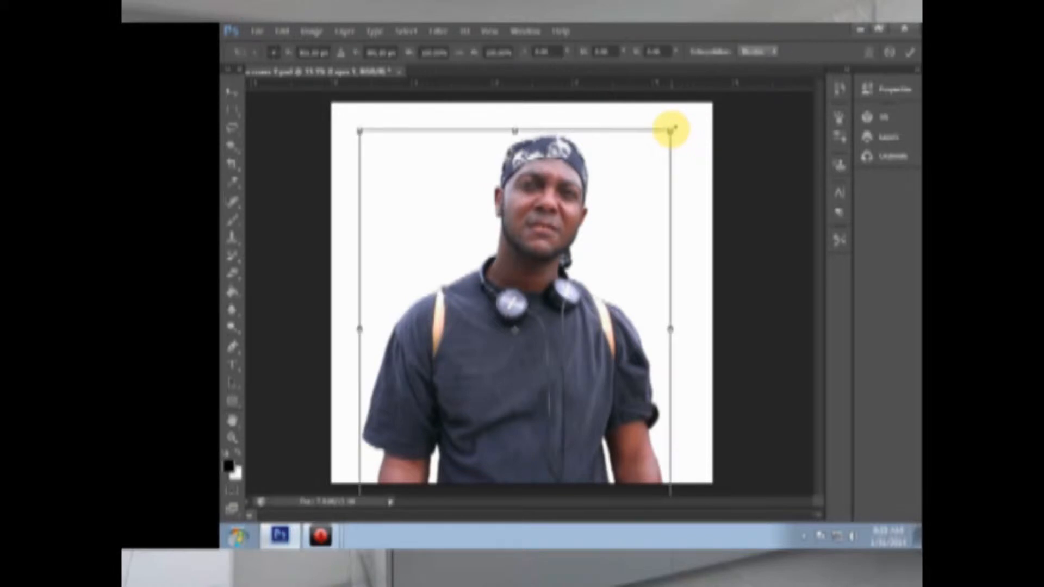
pyautogui.moveTo(672, 129); pyautogui.dragTo(537, 352)
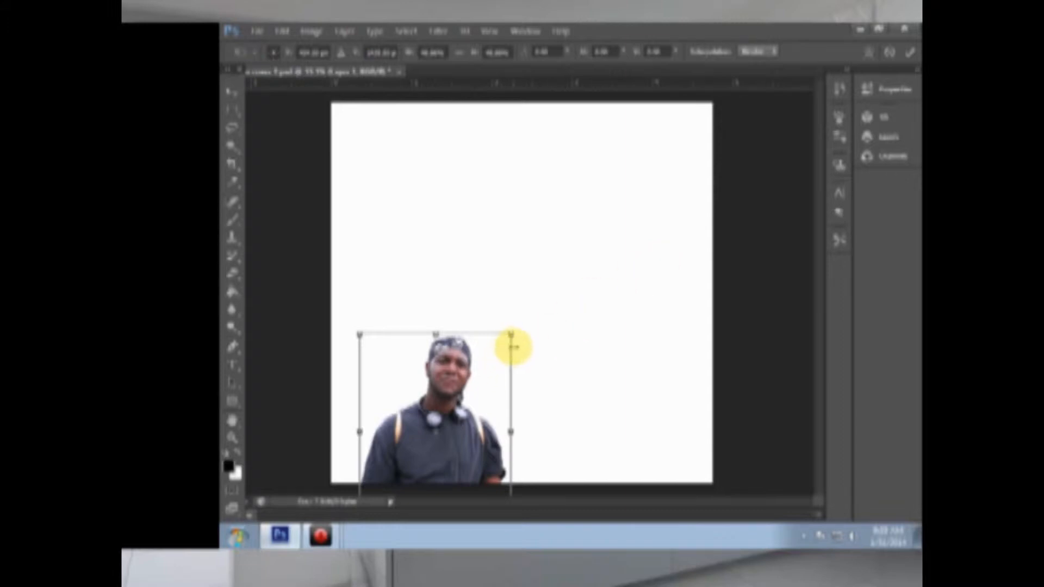
pyautogui.moveTo(511, 333); pyautogui.dragTo(544, 274)
pyautogui.moveTo(453, 271); pyautogui.dragTo(467, 112)
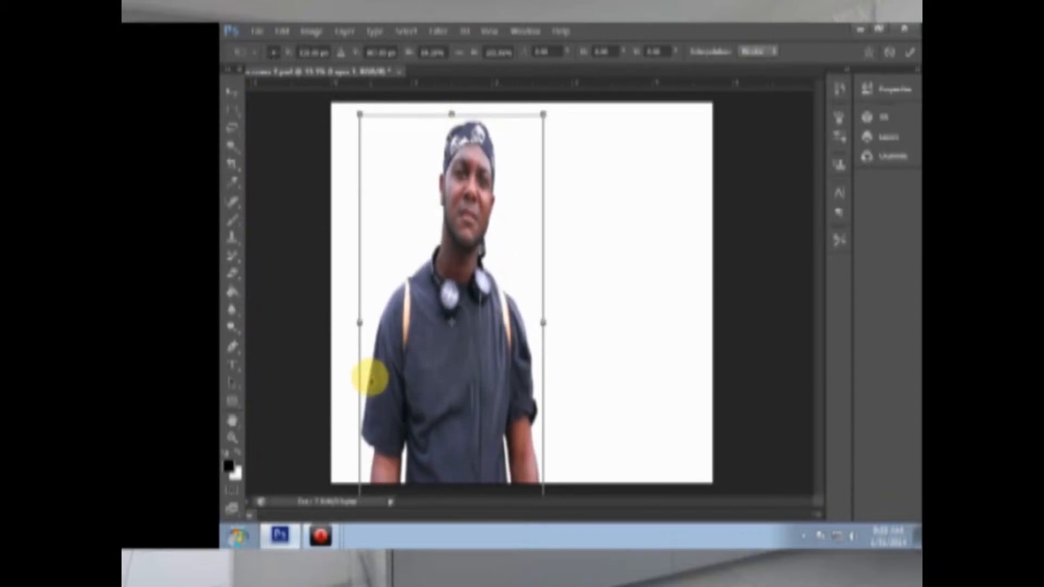
pyautogui.moveTo(359, 324); pyautogui.dragTo(421, 320)
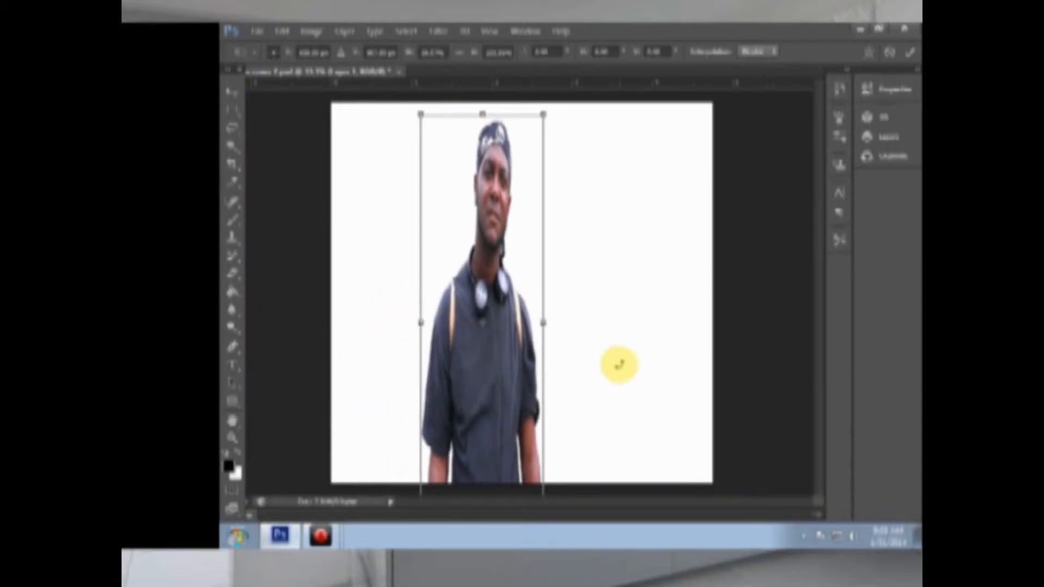
pyautogui.moveTo(543, 322); pyautogui.dragTo(727, 323)
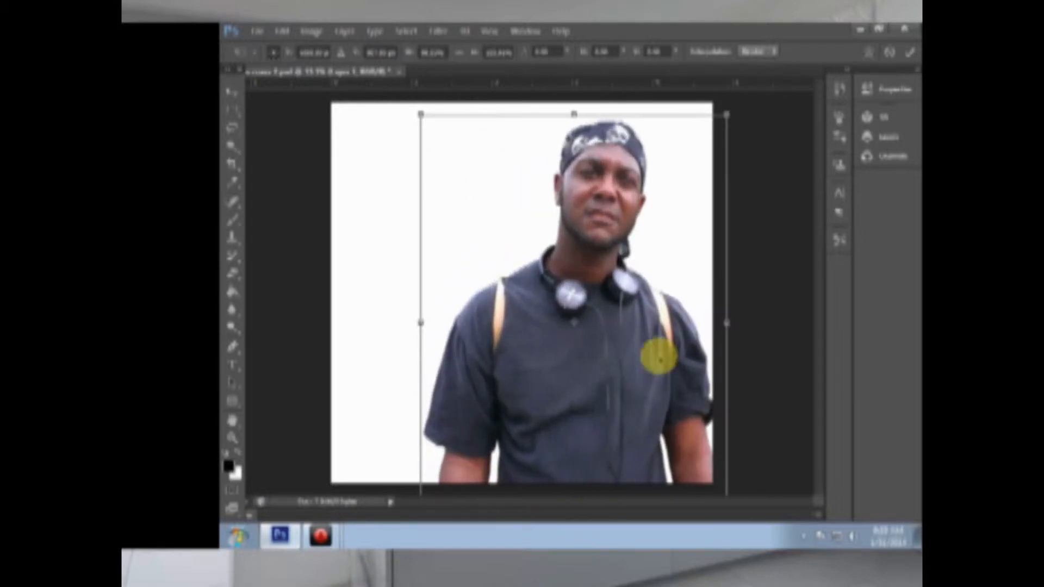
pyautogui.moveTo(421, 323); pyautogui.dragTo(229, 318)
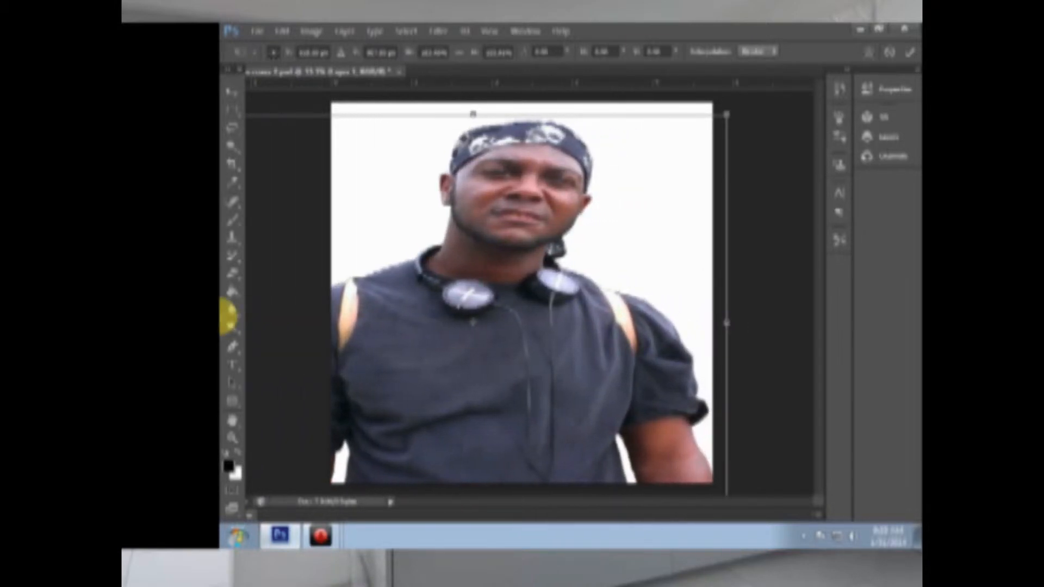
pyautogui.click(283, 32)
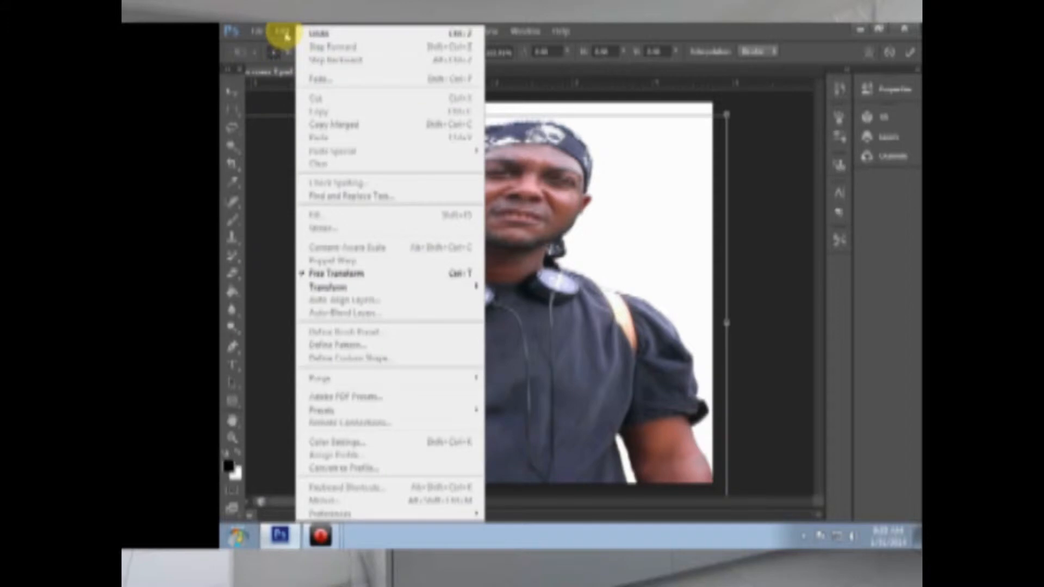
pyautogui.click(300, 37)
pyautogui.click(283, 31)
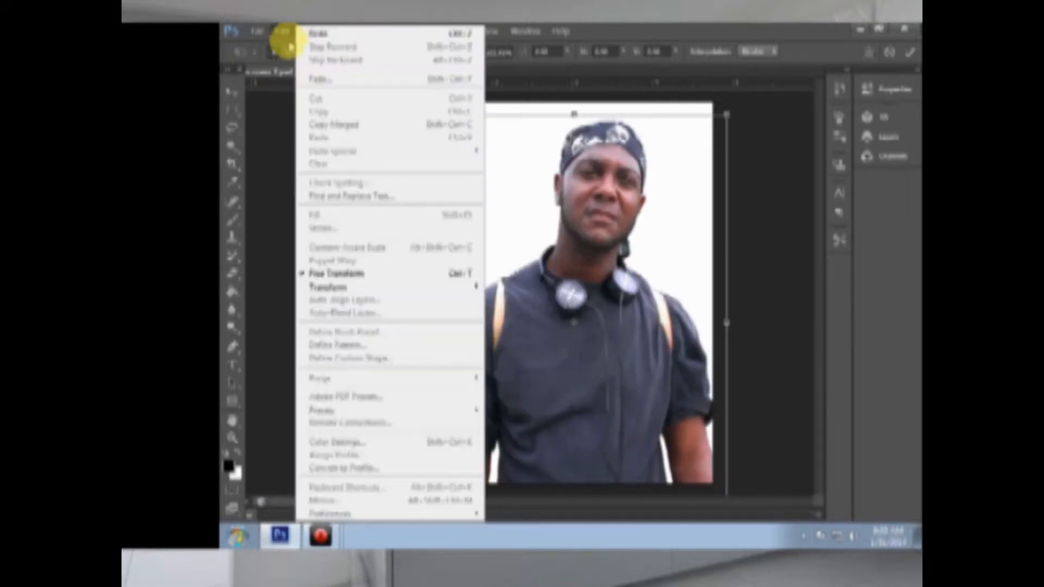
pyautogui.click(769, 233)
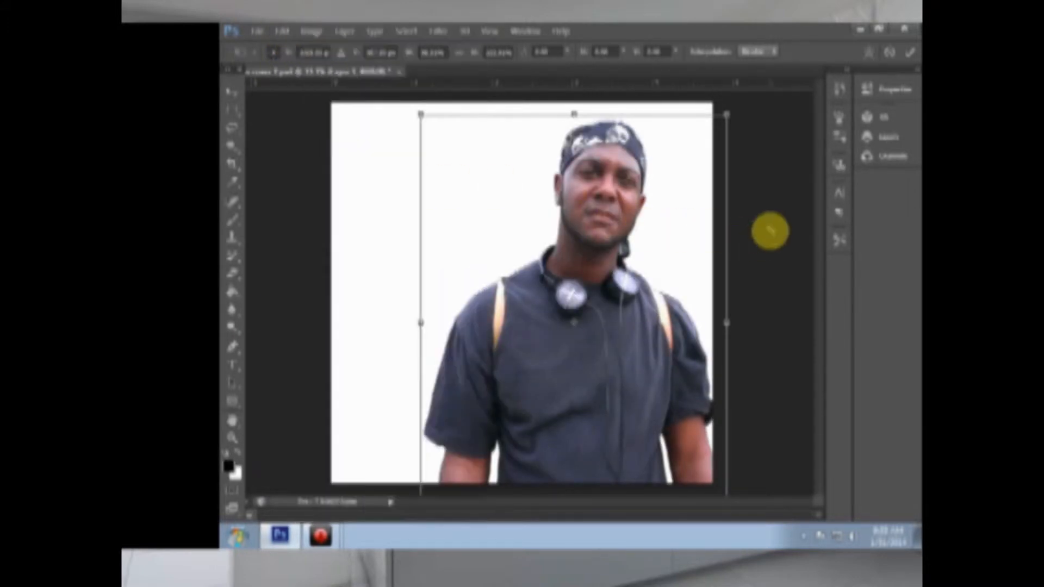
pyautogui.click(890, 52)
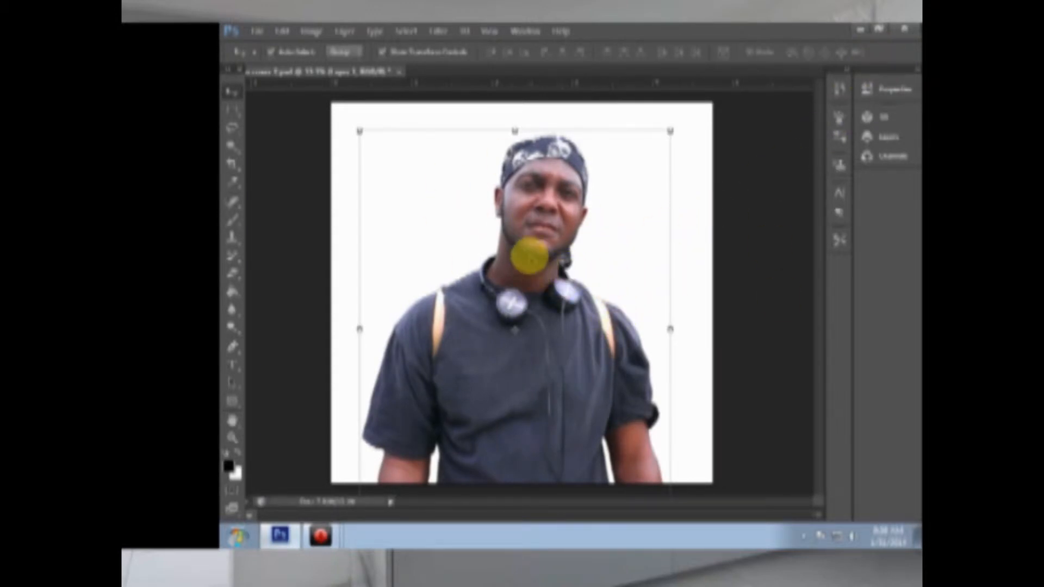
# Step: Scale the man down proportionally to roughly half size, place him at the canvas's bottom centre, and apply the transformation
pyautogui.moveTo(360, 131); pyautogui.dragTo(555, 268)
pyautogui.moveTo(610, 458); pyautogui.dragTo(529, 419)
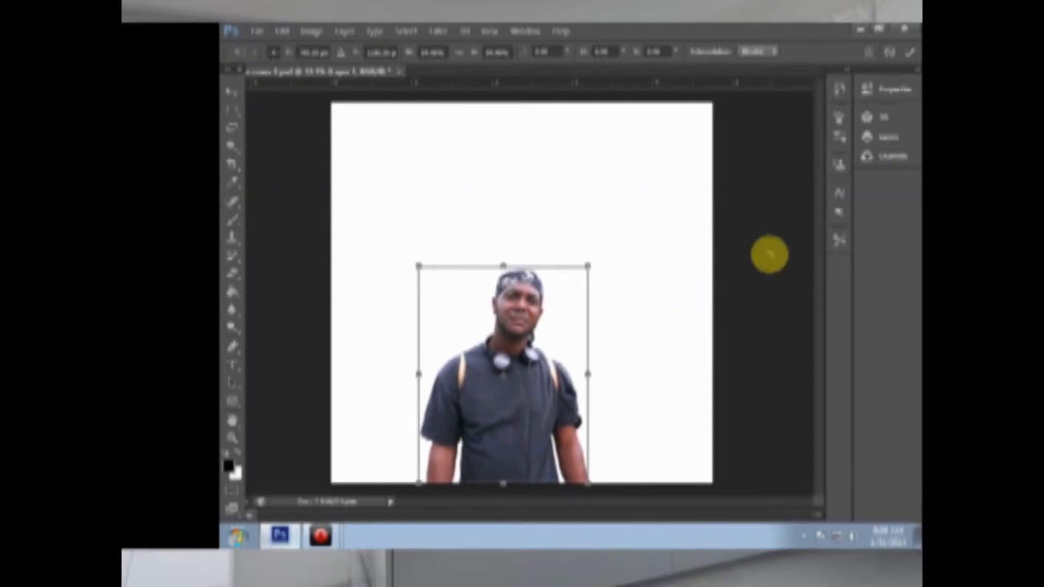
pyautogui.click(904, 55)
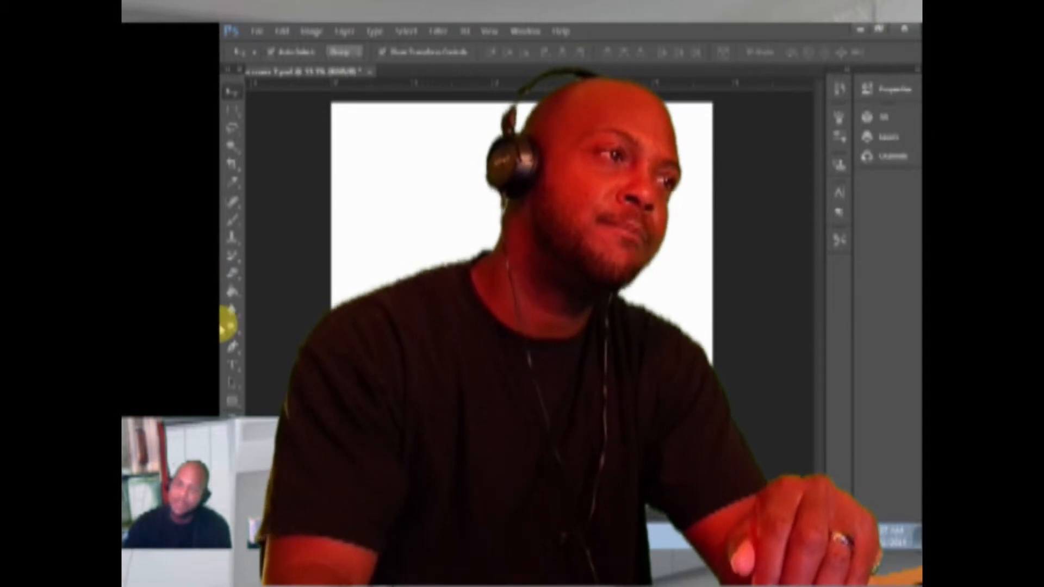
# Step: Show the layers and add the horizontal text "ACW" in yellow Arial on the upper part of the canvas
pyautogui.click(235, 363)
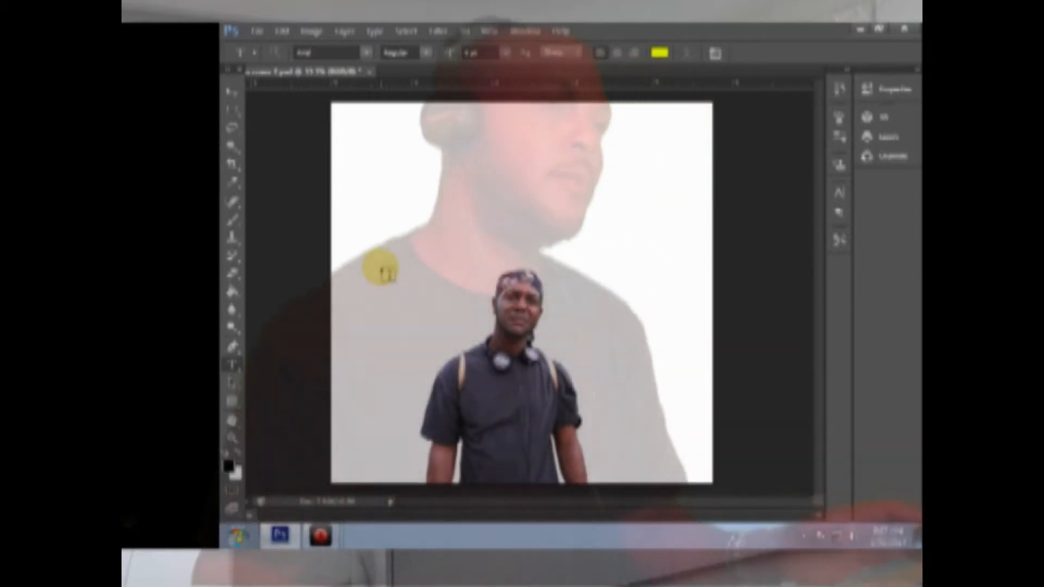
pyautogui.press('w')
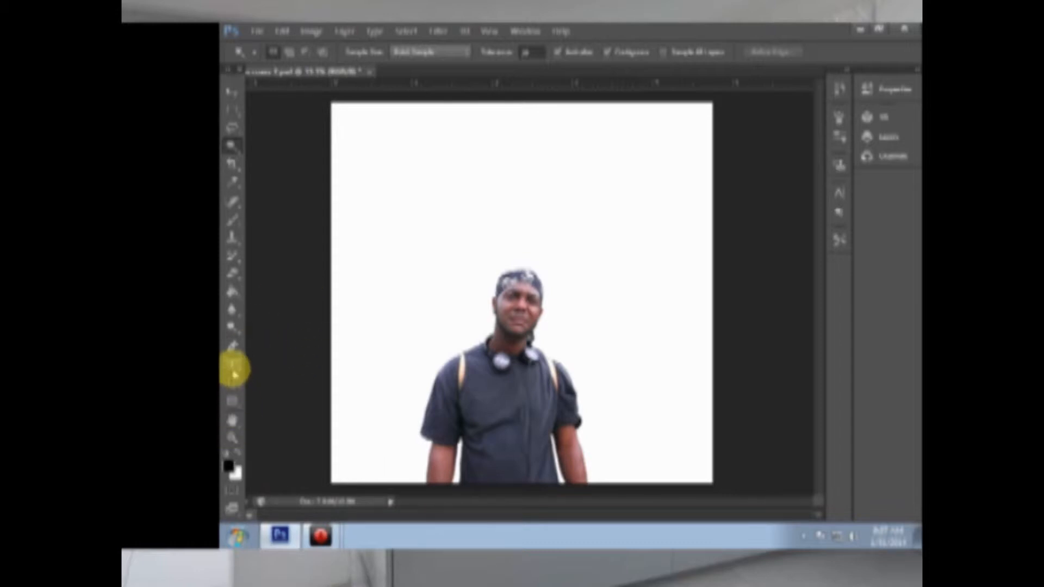
pyautogui.click(892, 136)
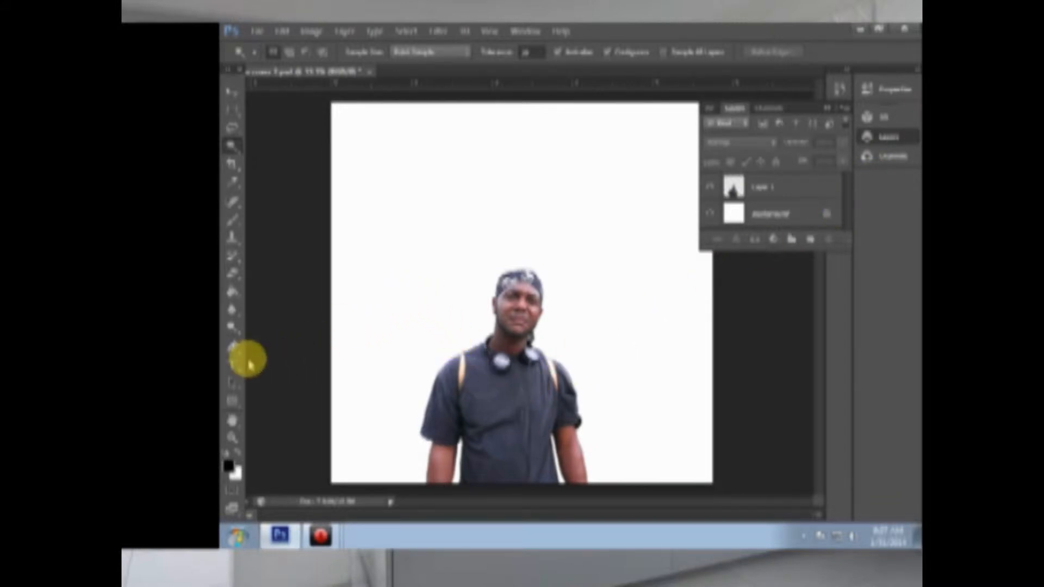
pyautogui.click(232, 365)
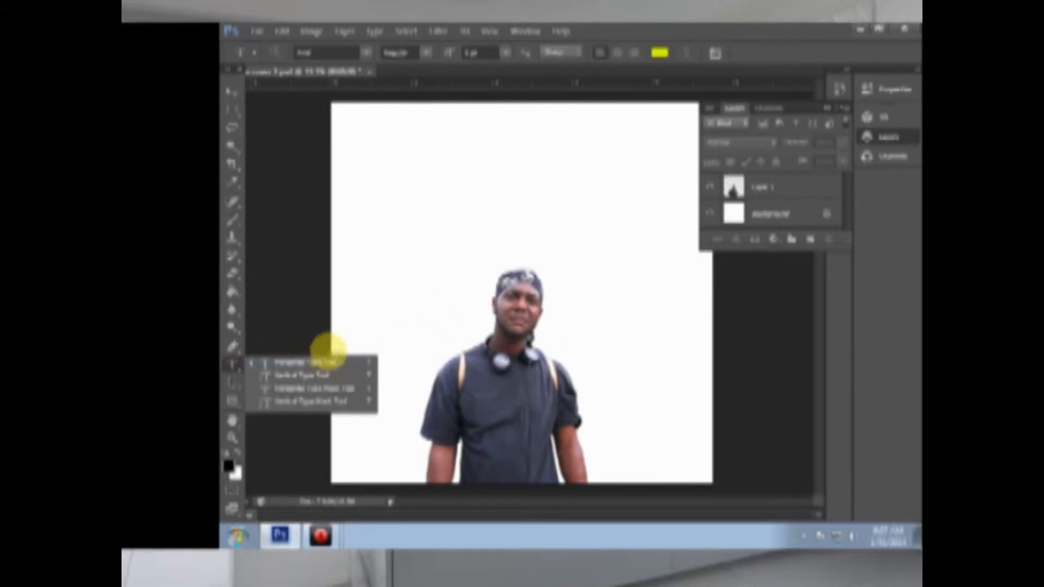
pyautogui.click(383, 183)
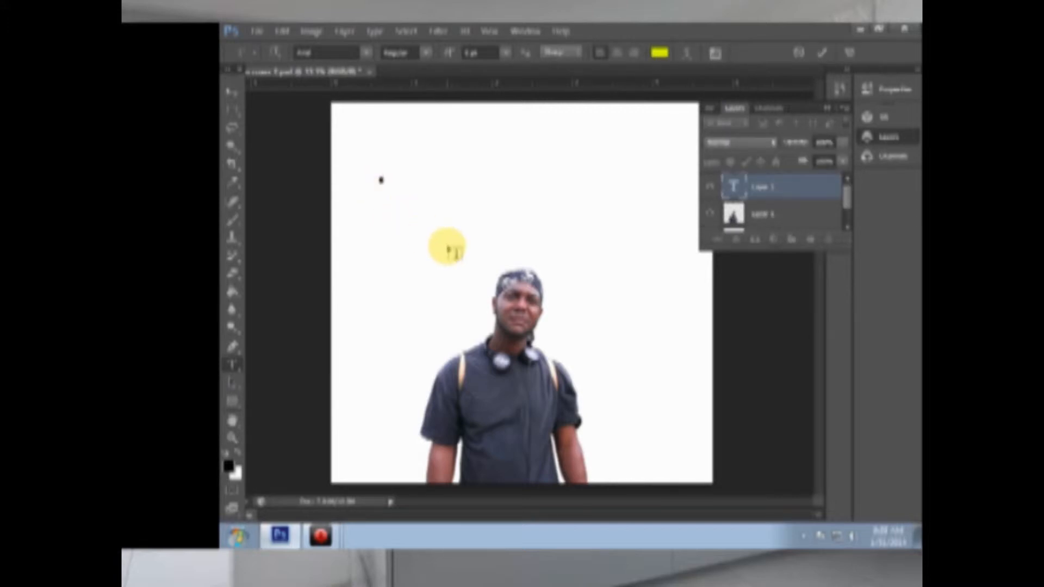
pyautogui.click(233, 94)
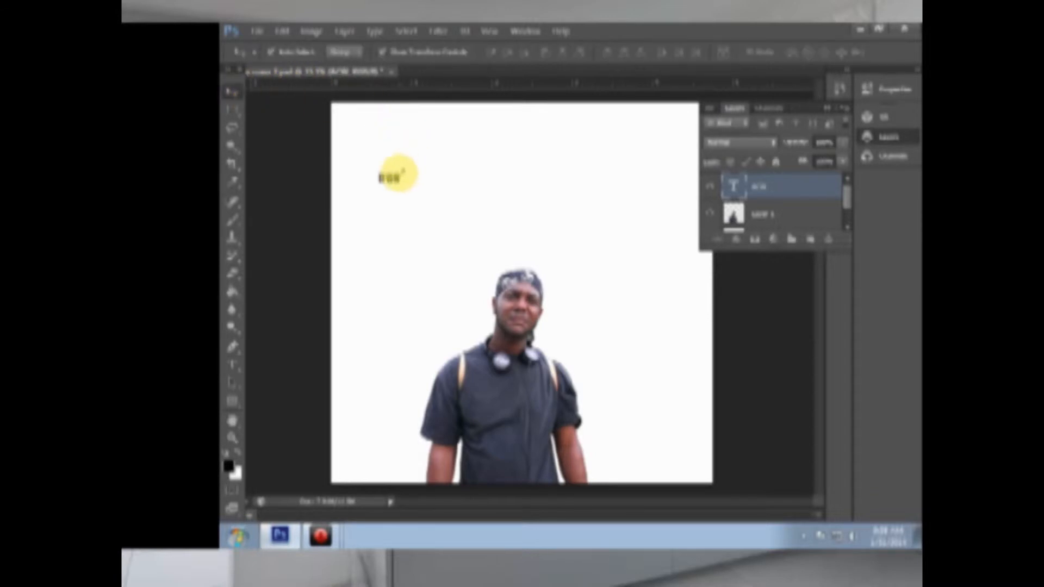
# Step: Stretch the ACW text into a large title spanning most of the canvas width above the man, and apply the transformation
pyautogui.hotkey('ctrl', 't')
pyautogui.moveTo(405, 172); pyautogui.dragTo(682, 119)
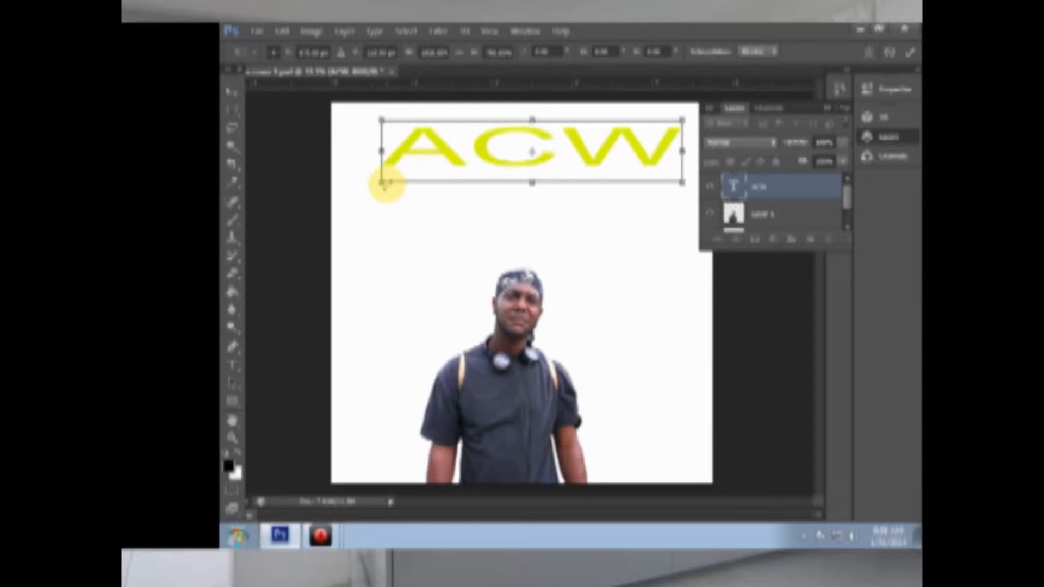
pyautogui.moveTo(380, 185); pyautogui.dragTo(368, 193)
pyautogui.moveTo(359, 202); pyautogui.dragTo(363, 222)
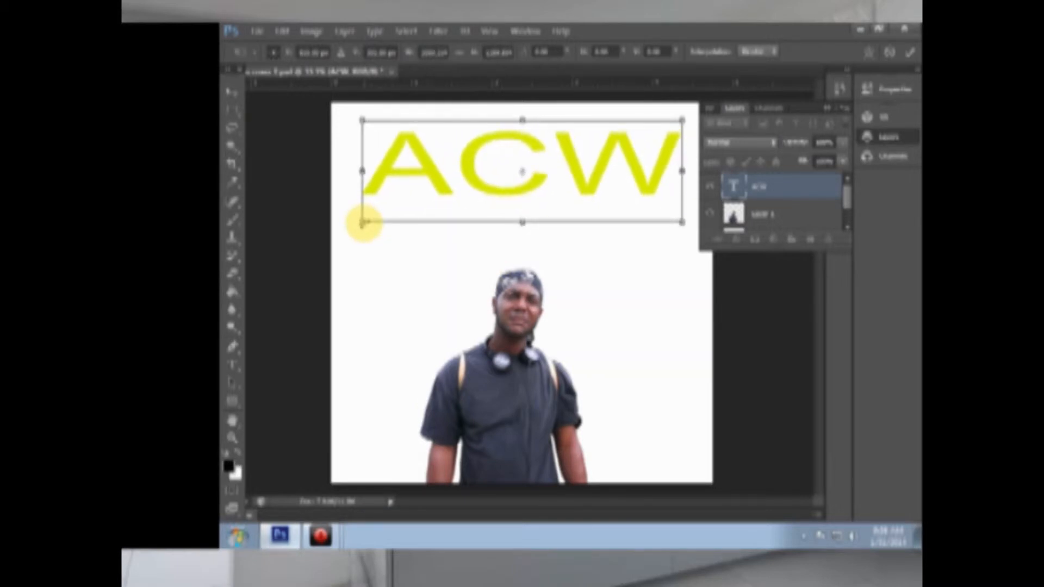
pyautogui.moveTo(374, 222)
pyautogui.mouseDown()
pyautogui.moveTo(357, 221)
pyautogui.moveTo(483, 119)
pyautogui.moveTo(567, 140)
pyautogui.moveTo(650, 142)
pyautogui.moveTo(661, 130)
pyautogui.moveTo(378, 276)
pyautogui.moveTo(355, 220)
pyautogui.mouseUp()
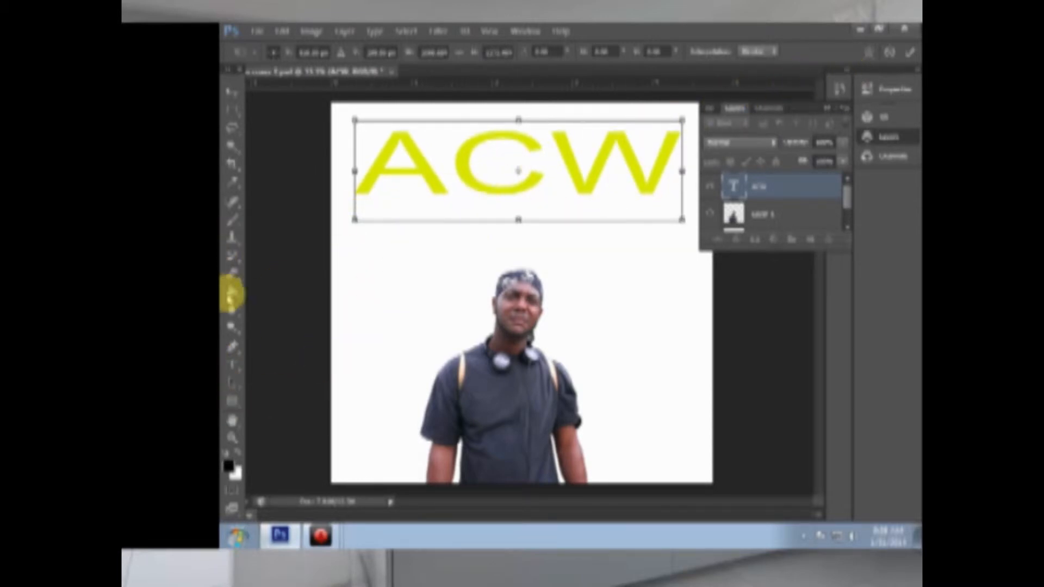
pyautogui.click(233, 364)
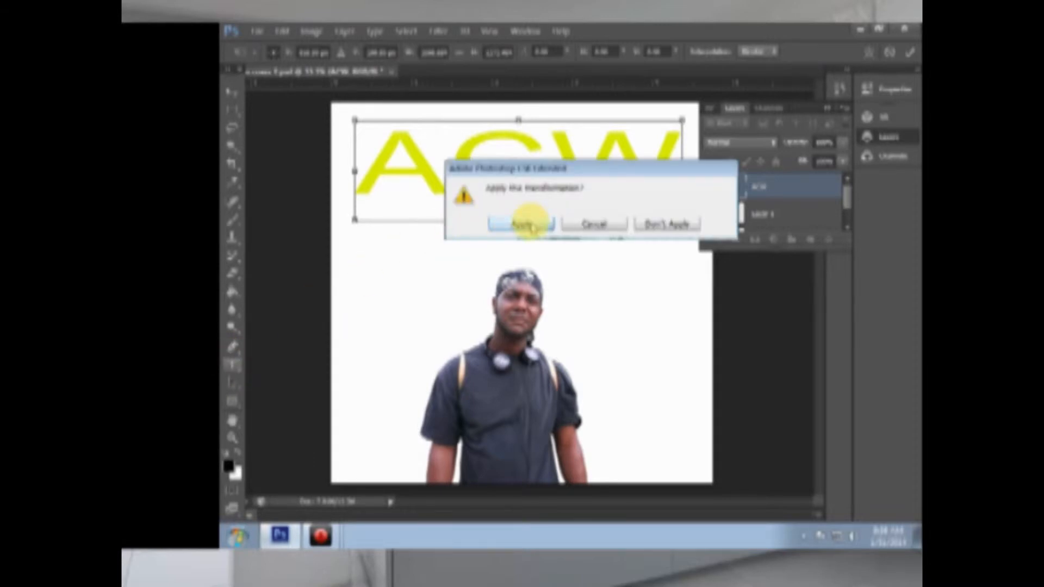
pyautogui.click(525, 220)
# Step: Select all the letters of the ACW title for editing and end the text edit
pyautogui.click(367, 169)
pyautogui.moveTo(367, 168); pyautogui.dragTo(736, 174)
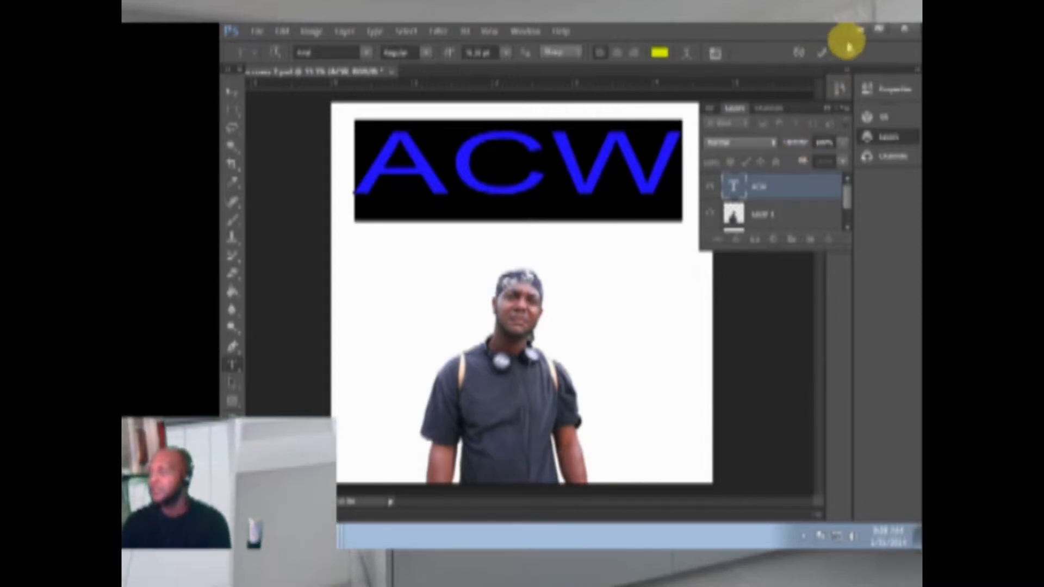
pyautogui.click(823, 52)
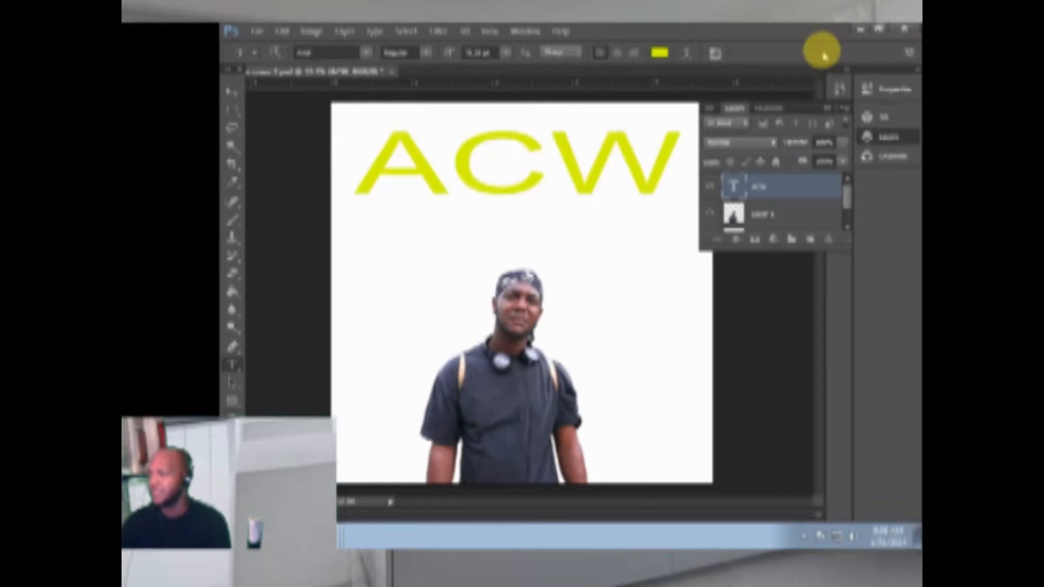
# Step: Minimize Photoshop, switch to Chrome, search Google for "Dafont" and open the dafont.com site
pyautogui.click(858, 32)
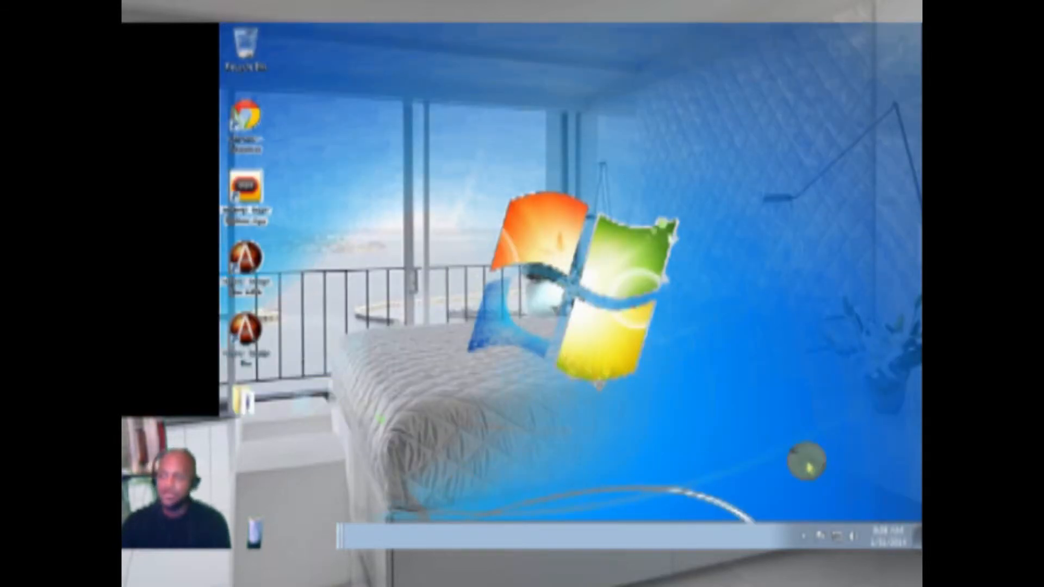
pyautogui.press('super')
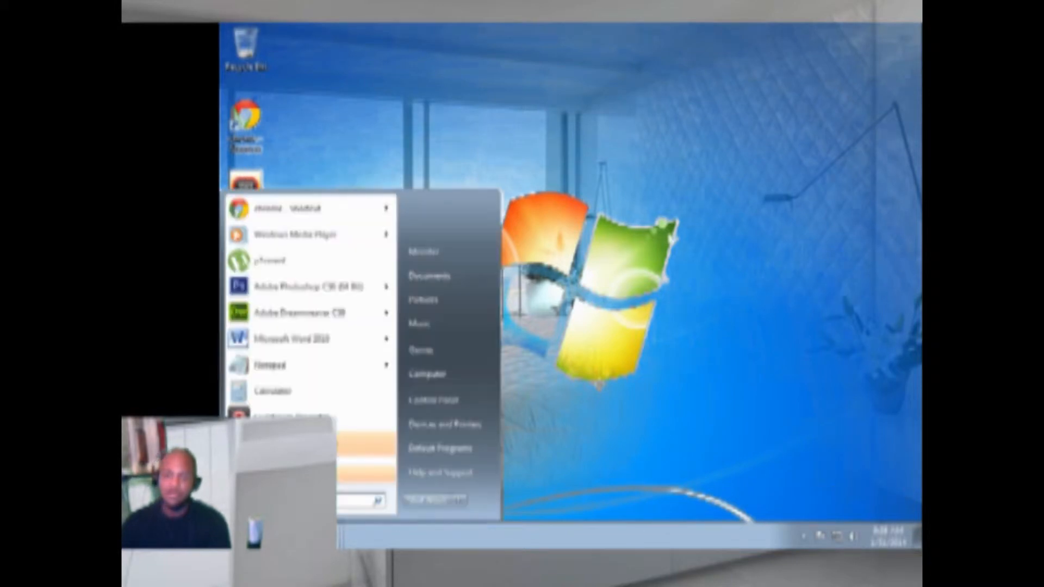
pyautogui.click(281, 207)
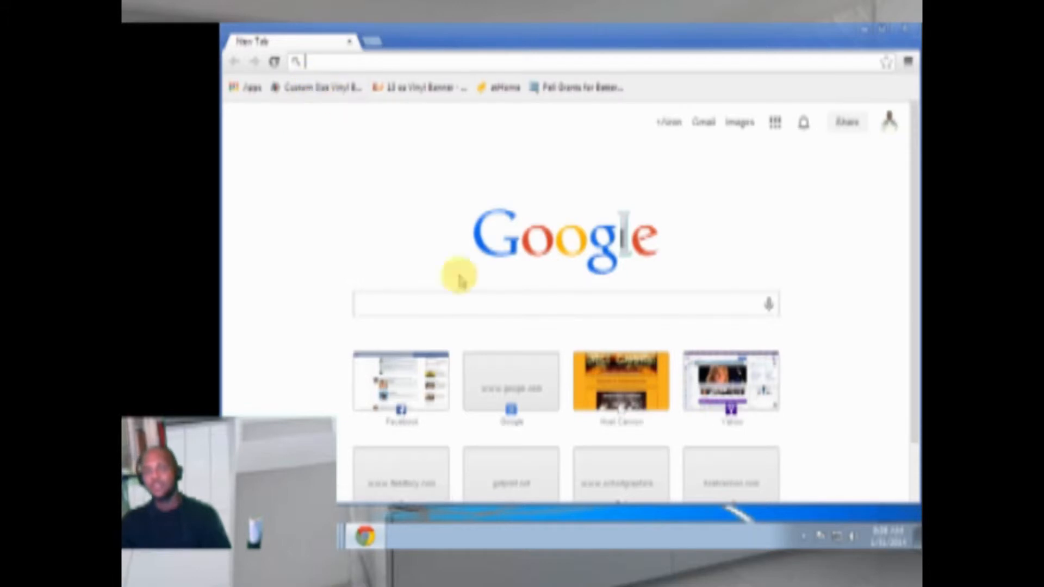
pyautogui.write('Dafont')
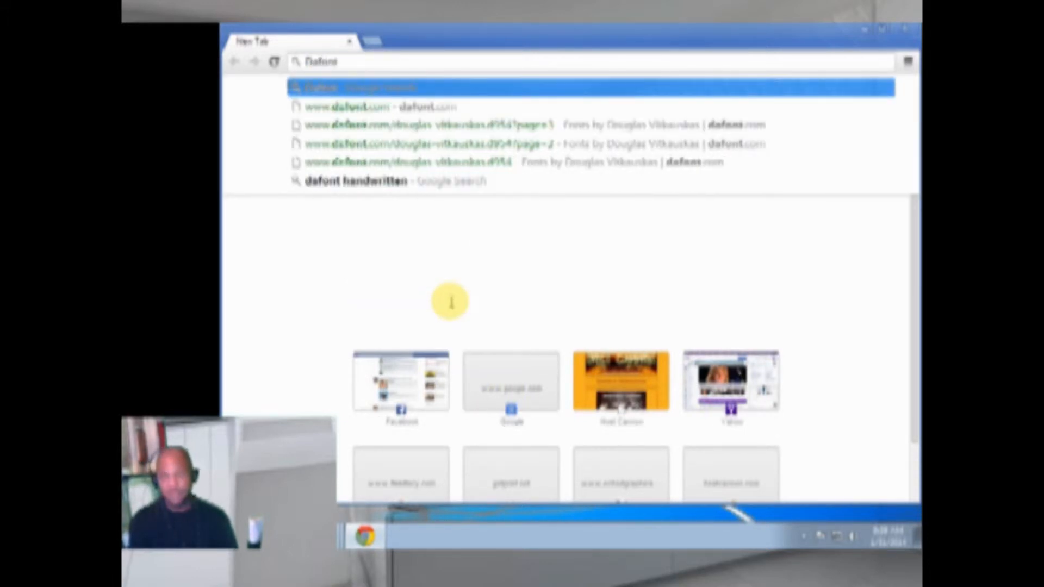
pyautogui.press('Return')
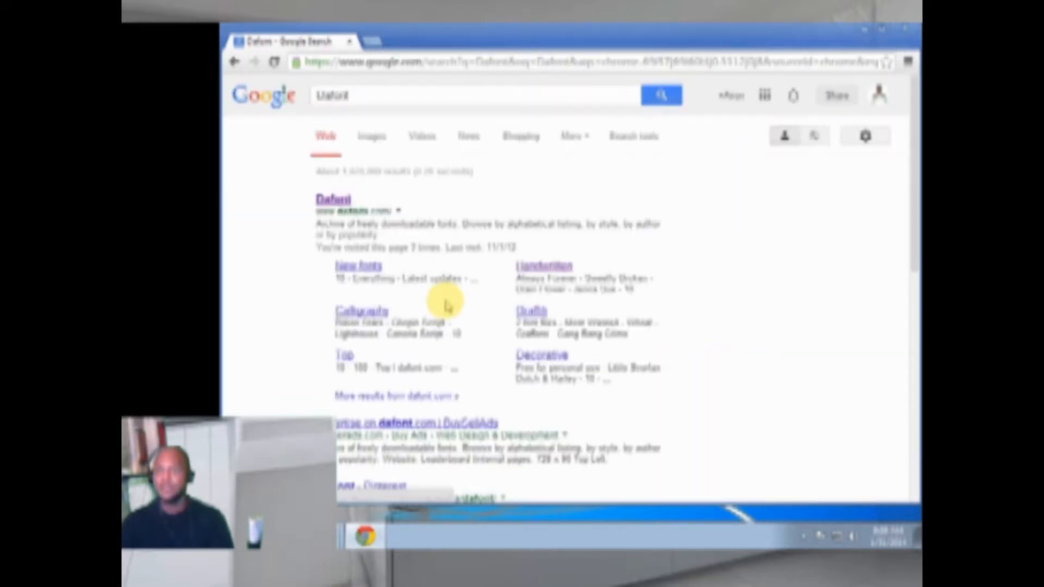
pyautogui.click(333, 200)
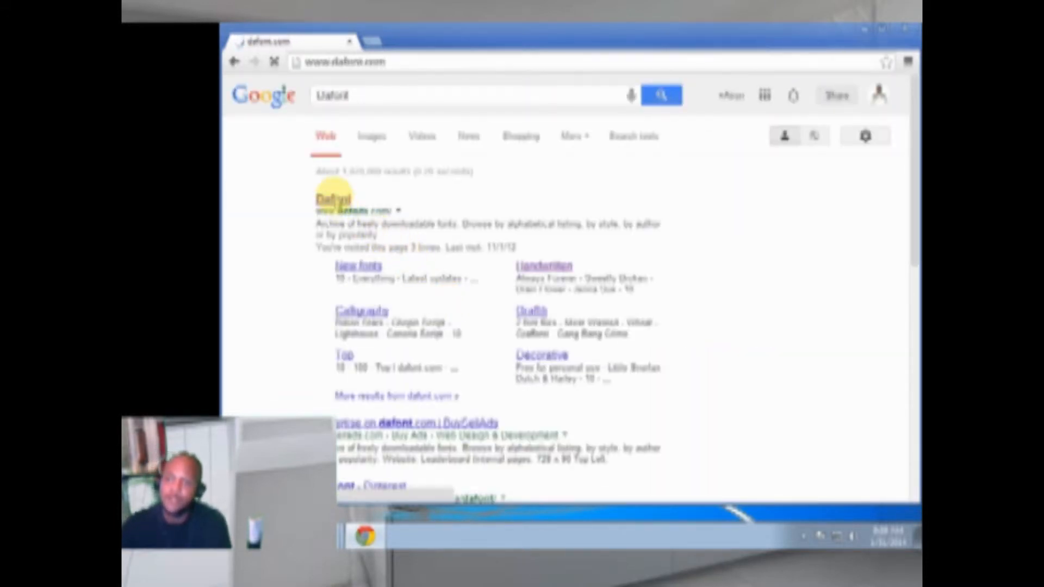
# Step: Open the new fonts list on dafont.com and look through the font samples
pyautogui.click(361, 200)
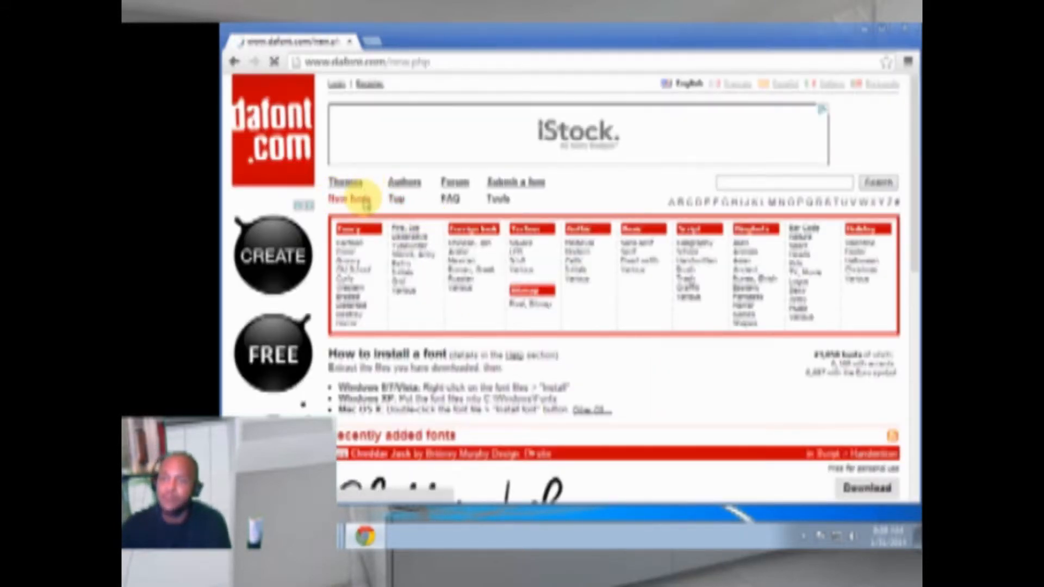
pyautogui.scroll(-3, 611, 403)
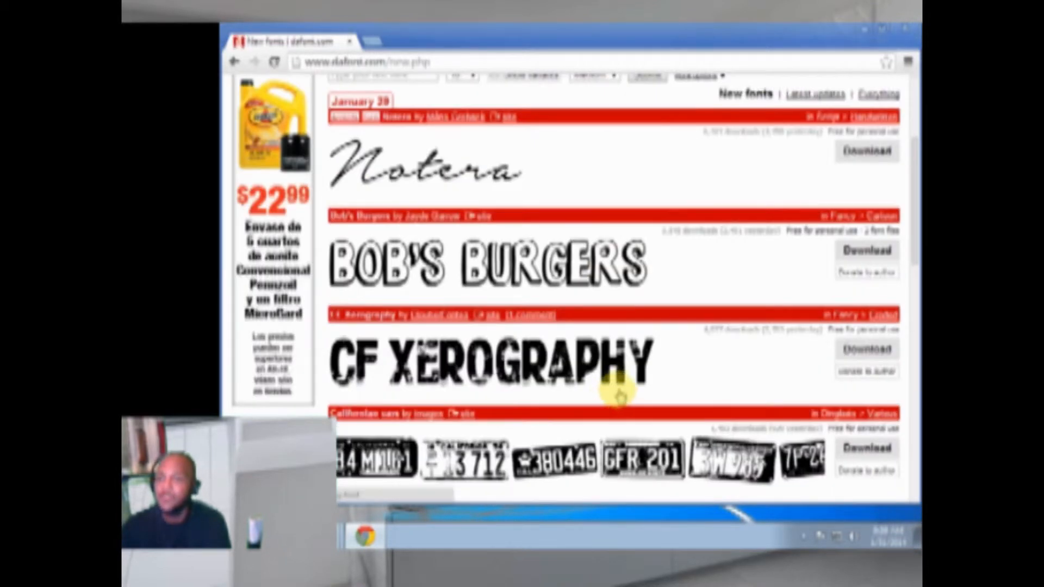
pyautogui.scroll(-1, 626, 394)
pyautogui.scroll(-3, 620, 389)
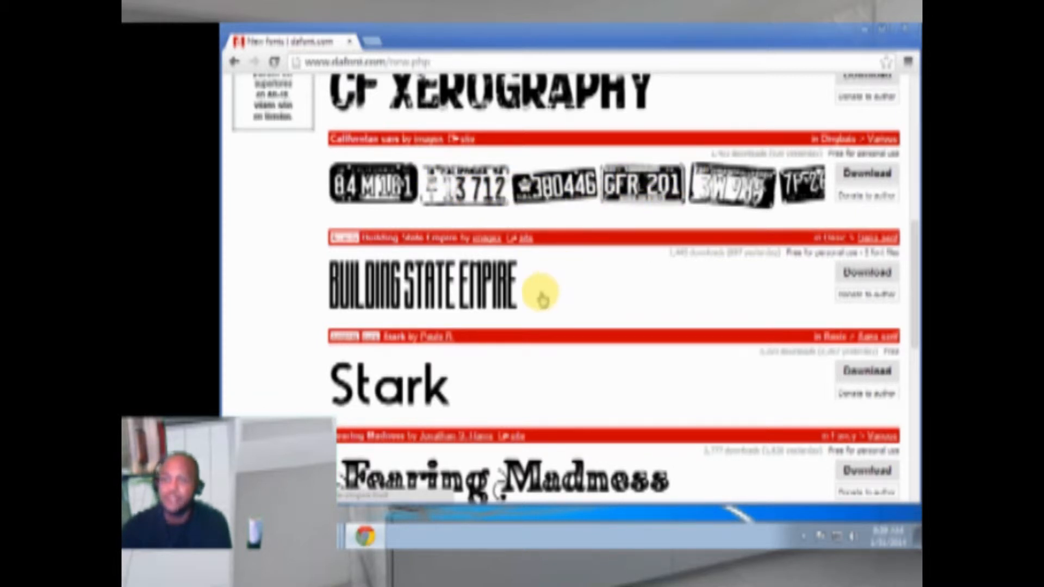
# Step: Look through the font samples on the first three pages of dafont.com's new fonts list
pyautogui.scroll(-1, 542, 298)
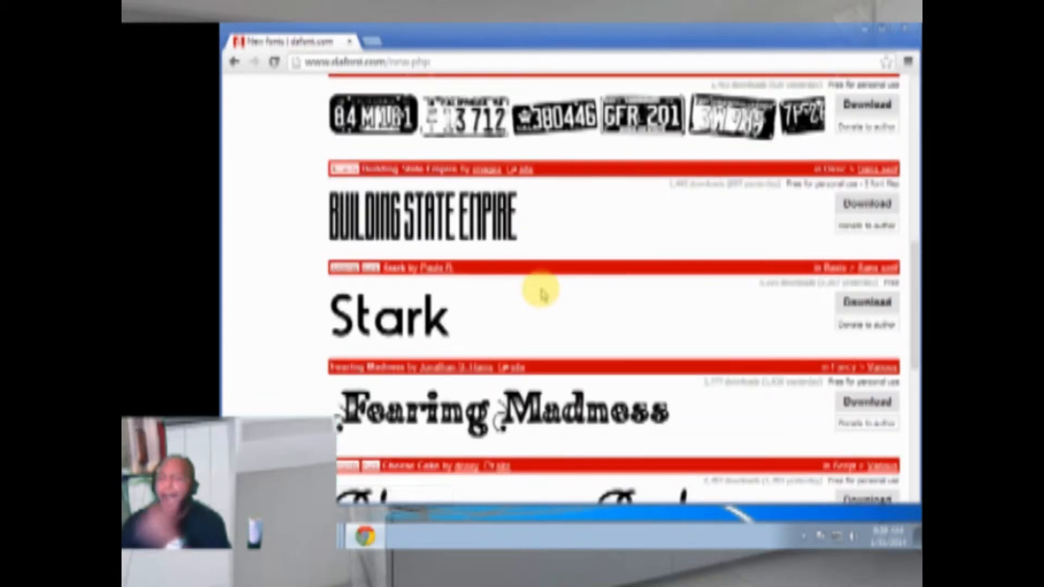
pyautogui.scroll(-2, 542, 298)
pyautogui.scroll(-3, 543, 295)
pyautogui.scroll(-1, 543, 296)
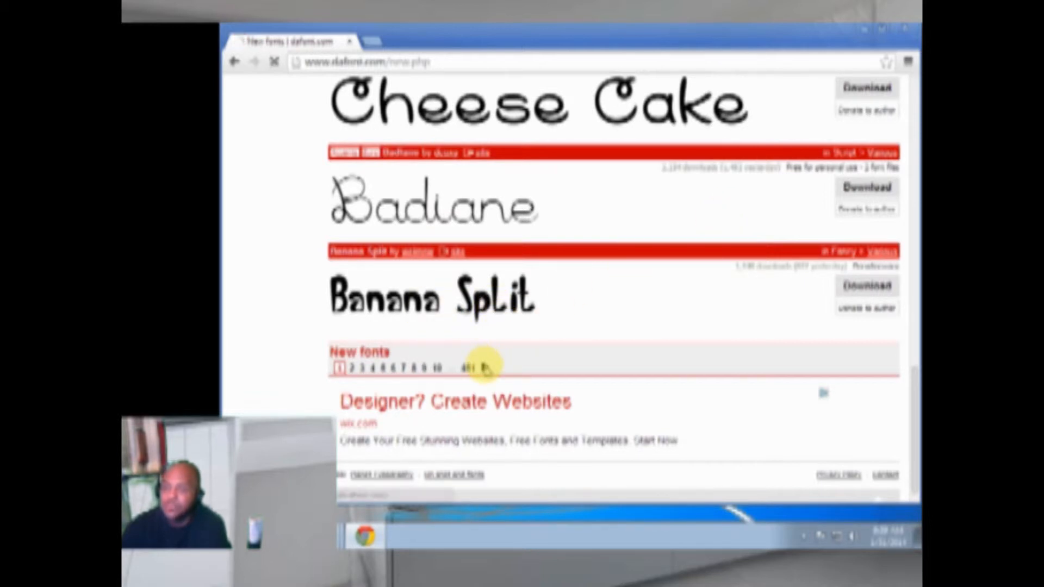
pyautogui.click(484, 368)
pyautogui.scroll(-8, 482, 367)
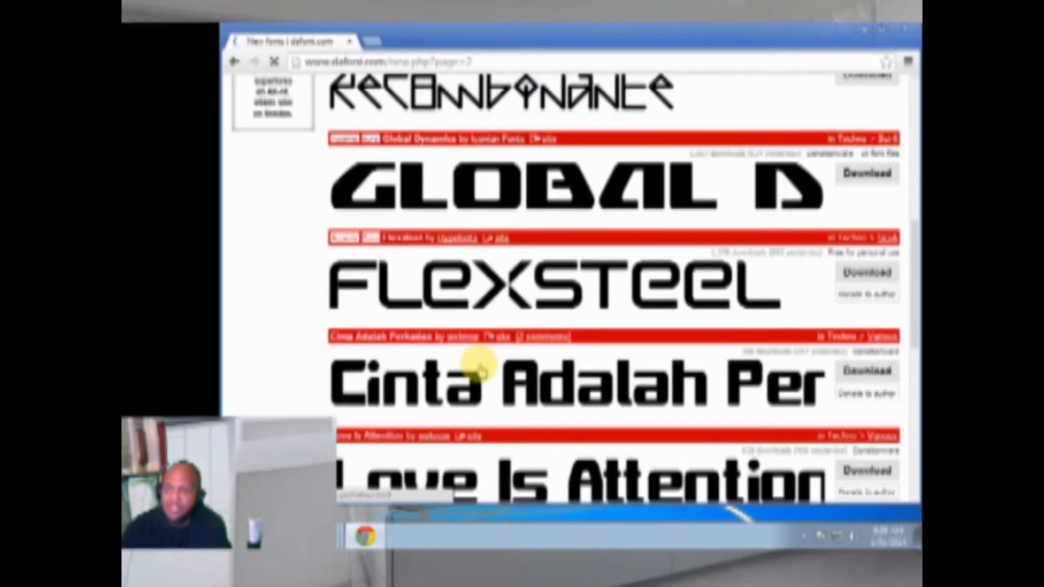
pyautogui.scroll(-9, 481, 370)
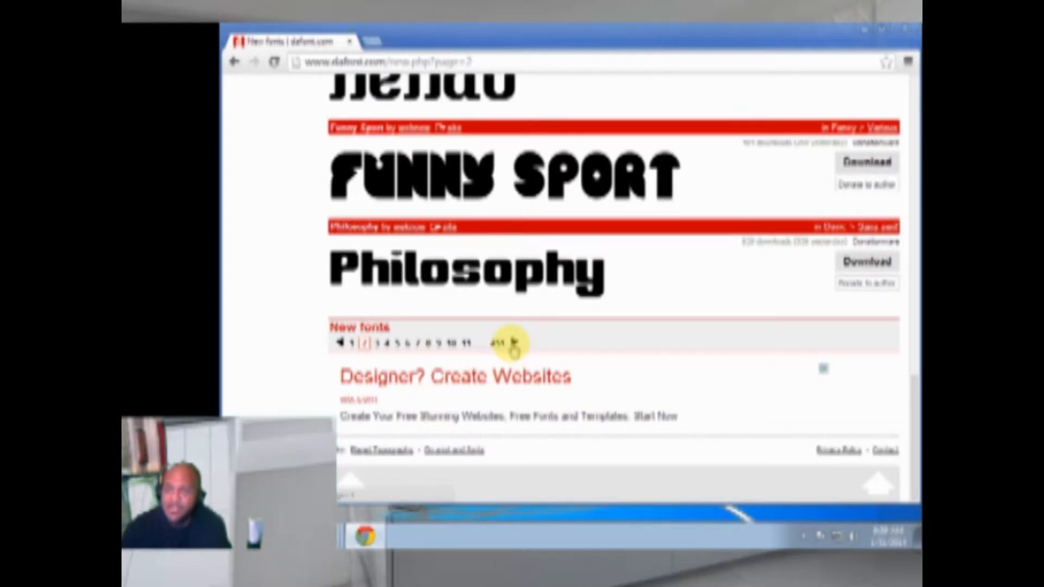
pyautogui.click(514, 343)
pyautogui.scroll(-4, 514, 343)
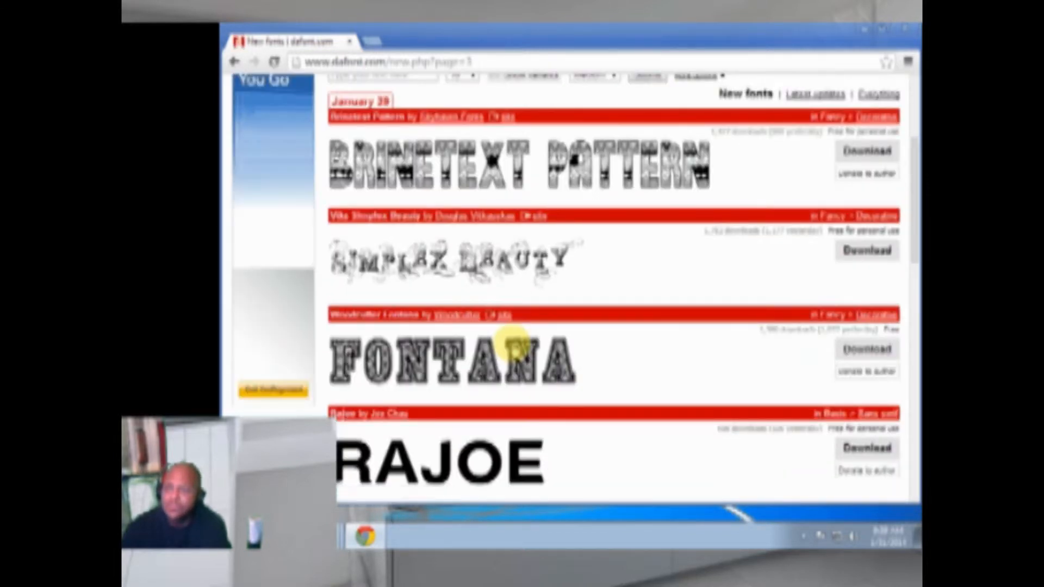
pyautogui.scroll(-3, 514, 344)
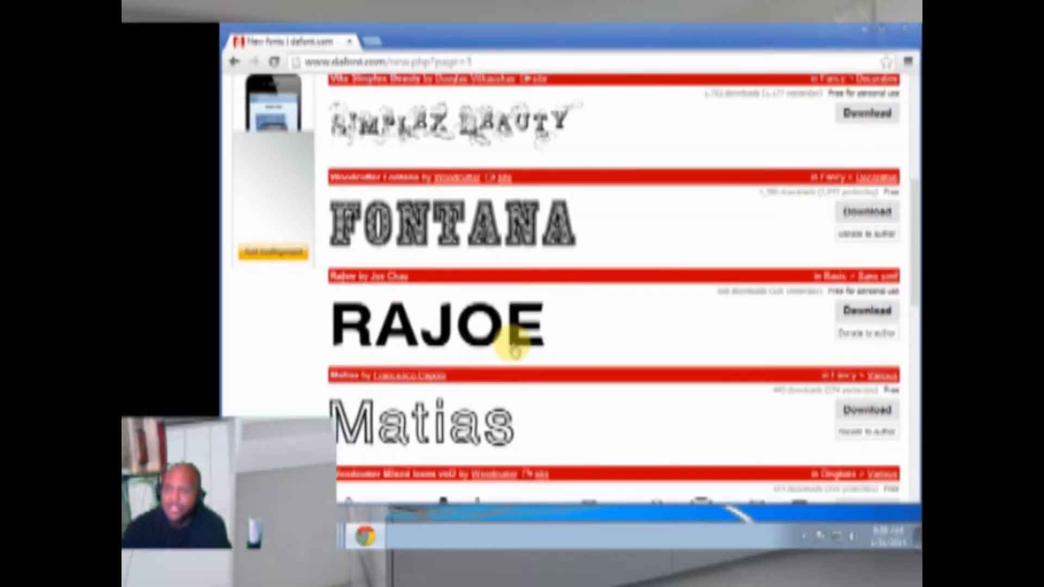
pyautogui.scroll(-12, 514, 343)
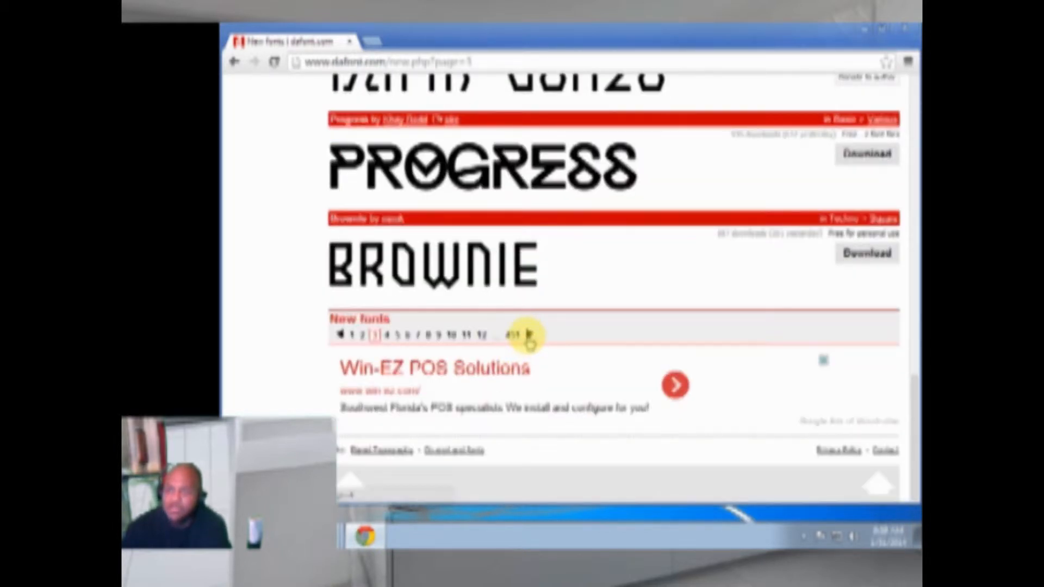
# Step: Open page 4 of the new fonts list and download the graffiti-style Hip Hop Lab 1 font
pyautogui.click(529, 336)
pyautogui.scroll(-7, 528, 339)
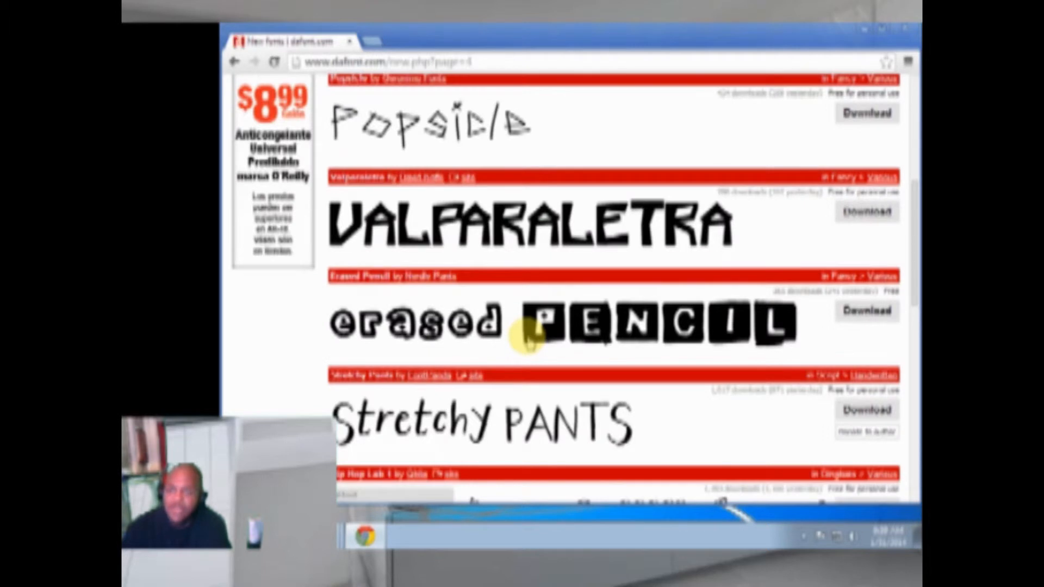
pyautogui.scroll(-6, 528, 335)
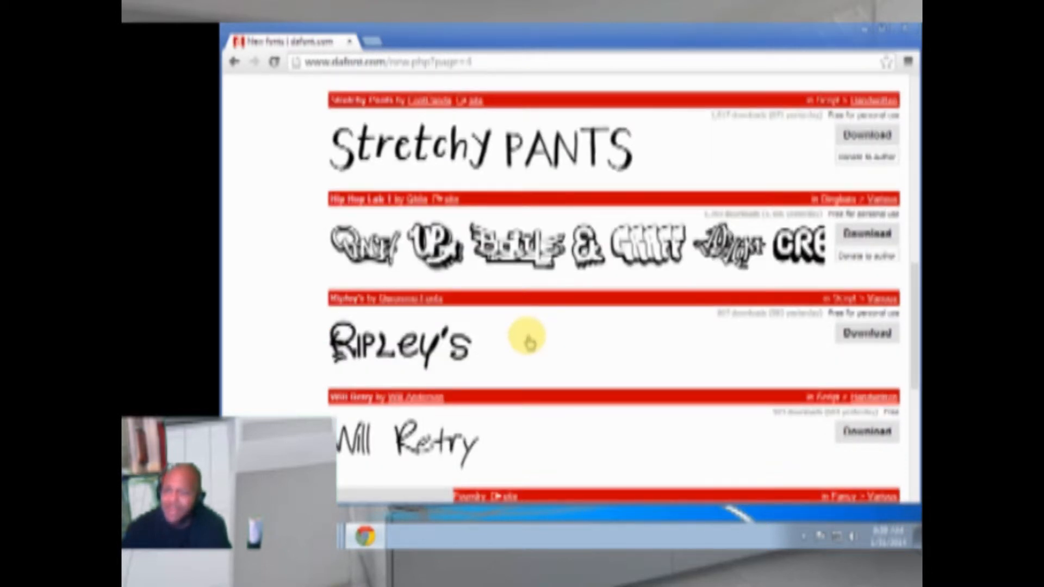
pyautogui.scroll(-3, 525, 344)
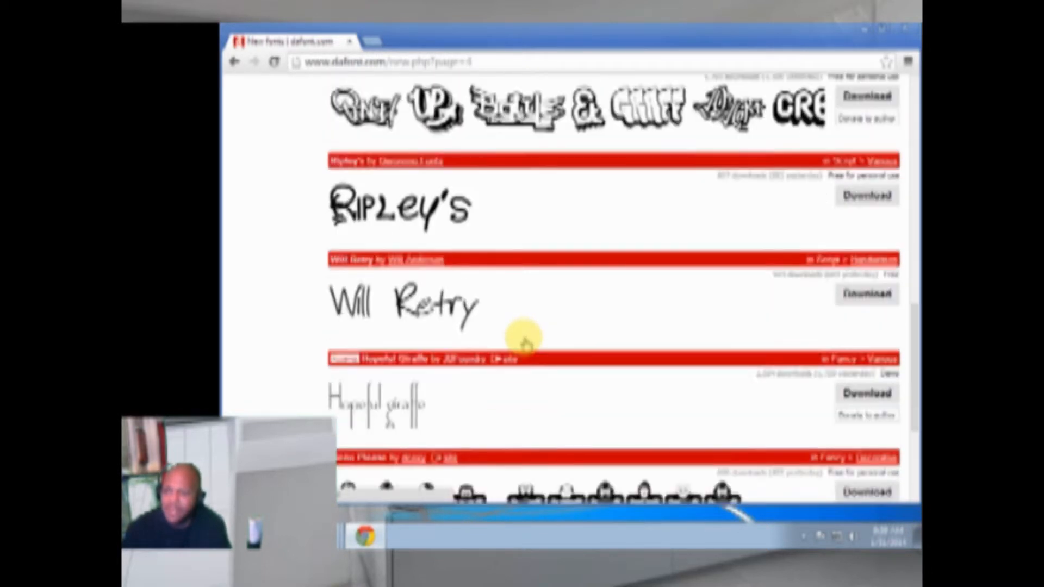
pyautogui.scroll(2, 525, 343)
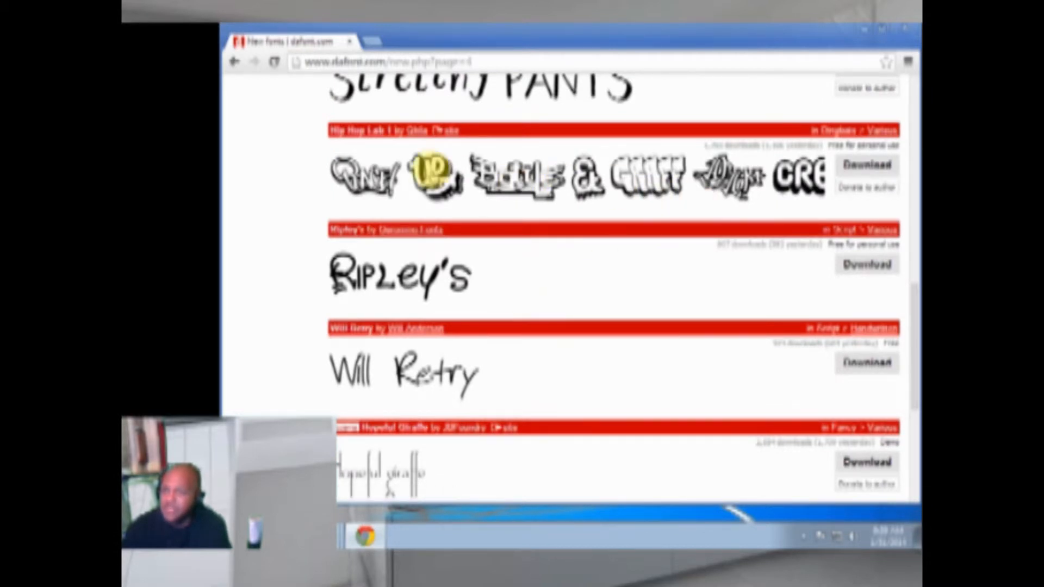
pyautogui.click(870, 166)
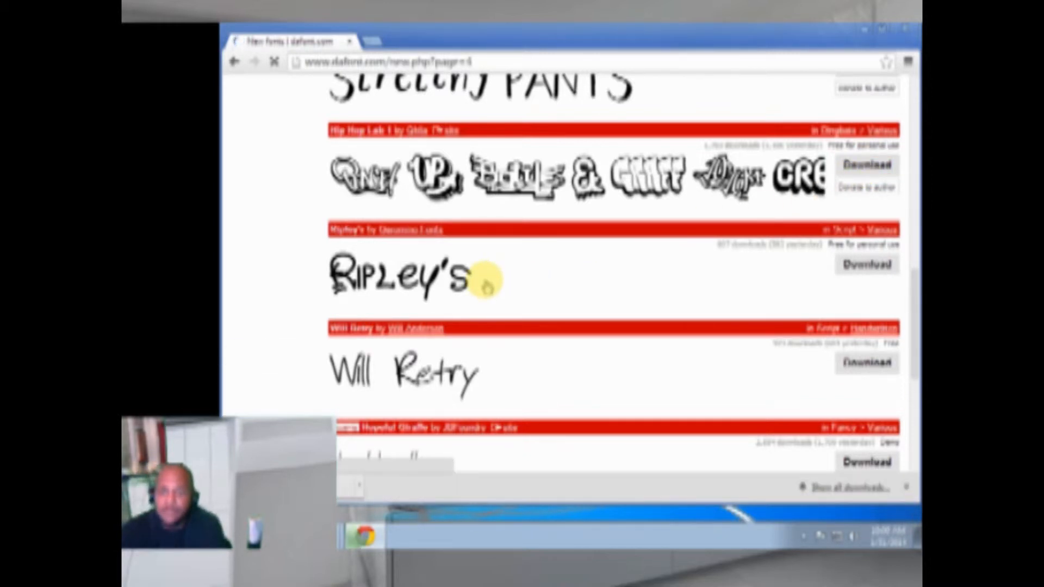
# Step: Try to open the Hip Hop Lab1 font file from the downloaded hip_hop_lab1.zip archive, and close the archive
pyautogui.scroll(1, 487, 285)
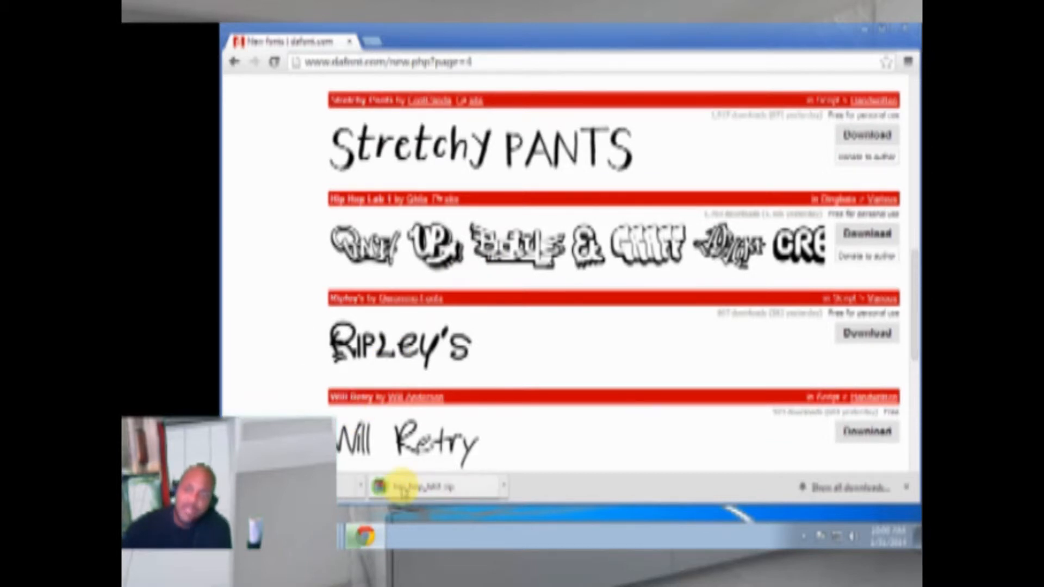
pyautogui.click(403, 493)
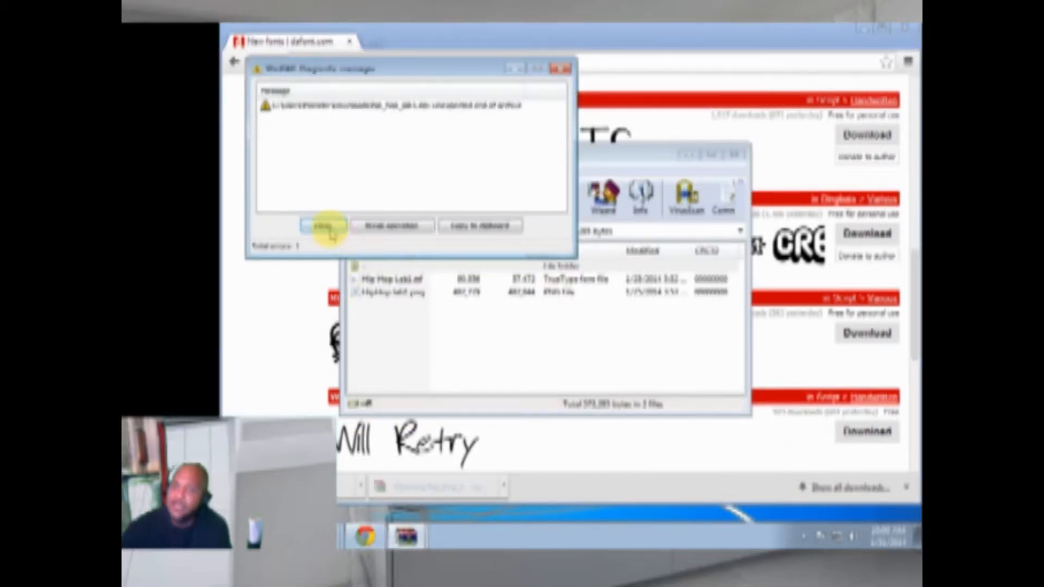
pyautogui.click(323, 227)
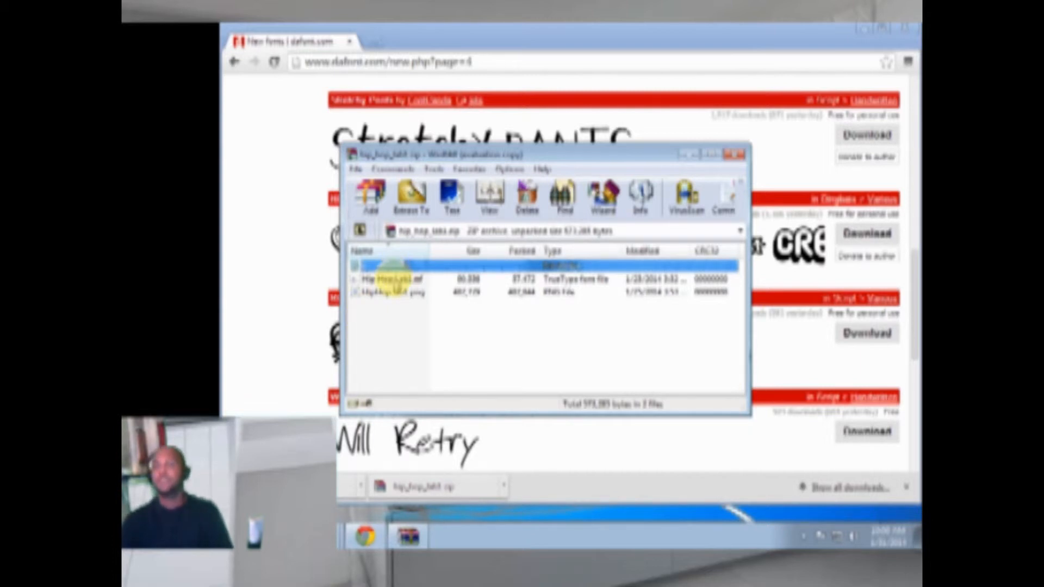
pyautogui.doubleClick(392, 276)
pyautogui.click(340, 227)
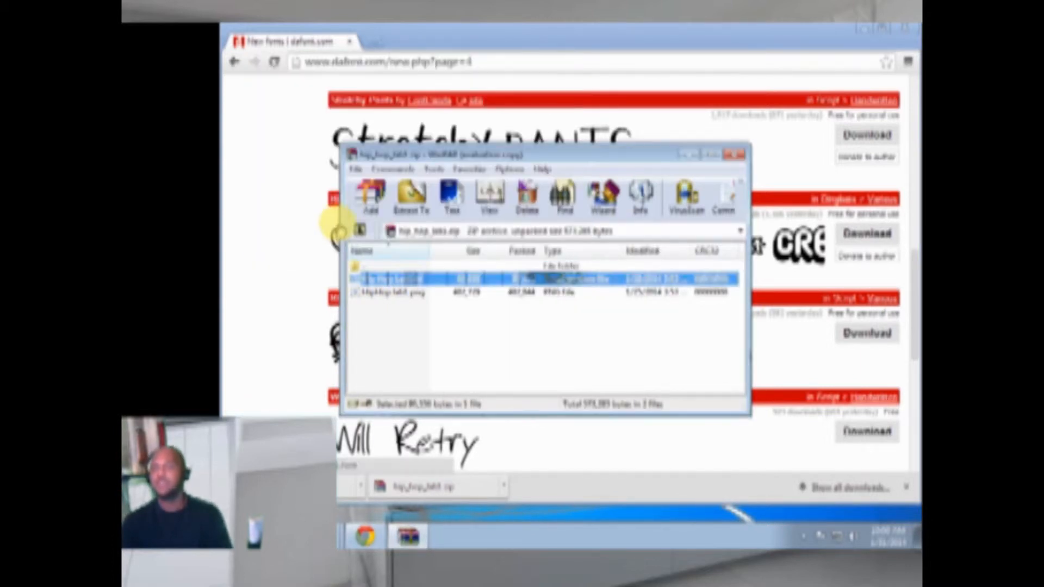
pyautogui.doubleClick(410, 277)
pyautogui.click(344, 226)
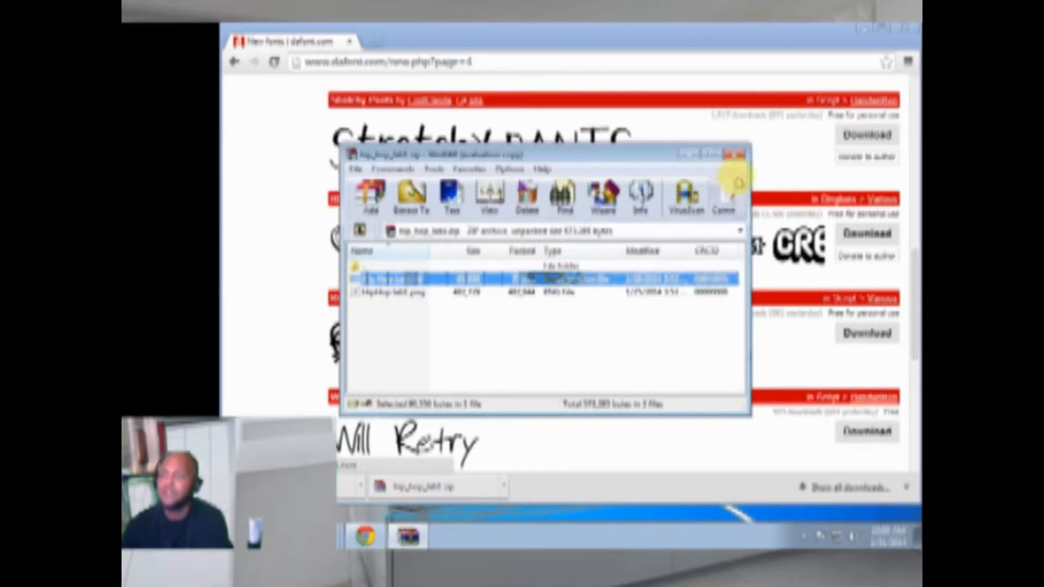
pyautogui.click(735, 156)
# Step: Install the Hip Hop Lab1 font from the hip_hop_lab1 (1).zip archive, close the font and archive windows, and return to Photoshop
pyautogui.click(416, 486)
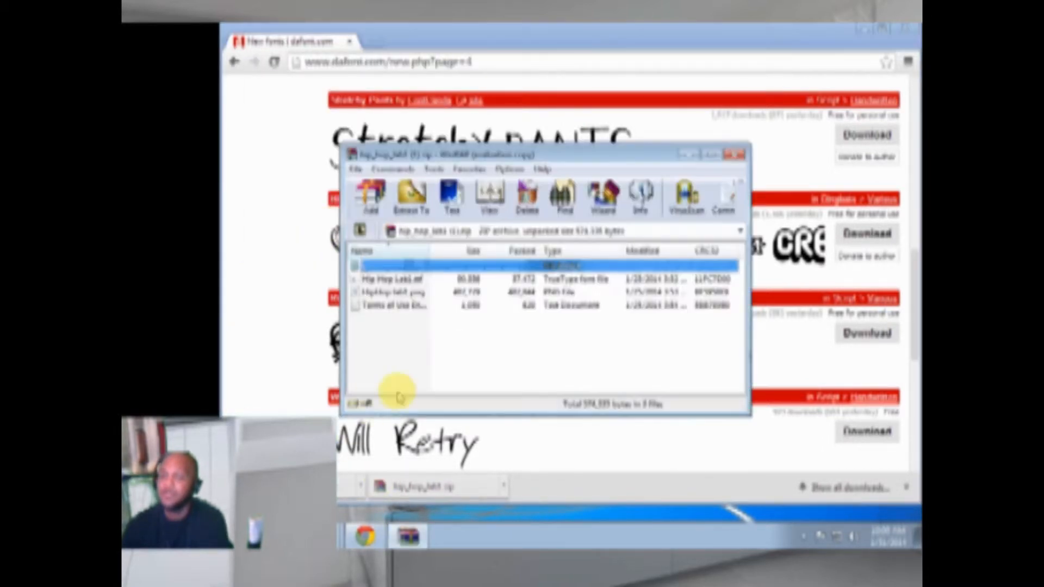
pyautogui.doubleClick(409, 279)
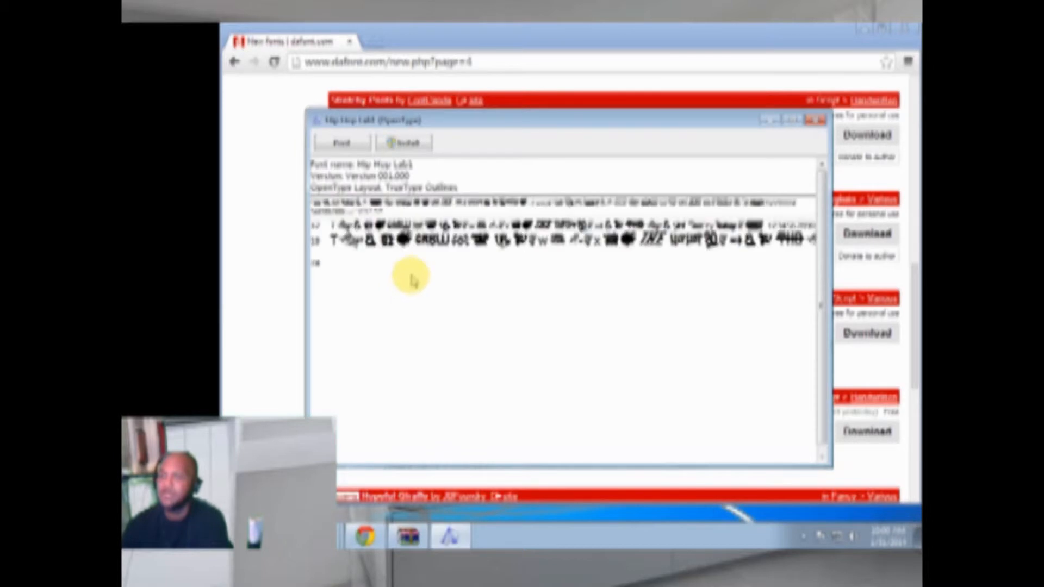
pyautogui.click(403, 145)
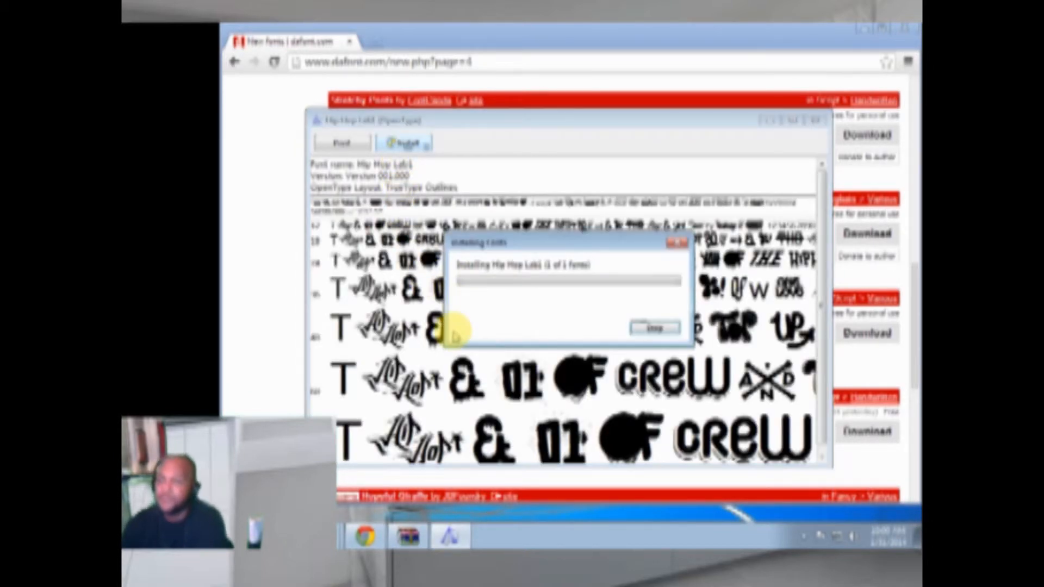
pyautogui.click(814, 121)
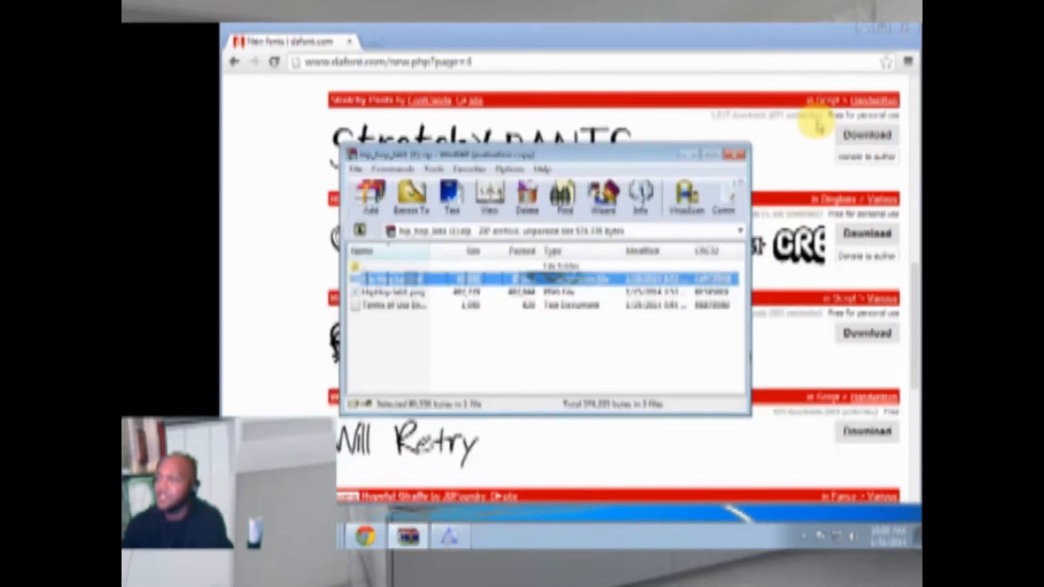
pyautogui.click(736, 155)
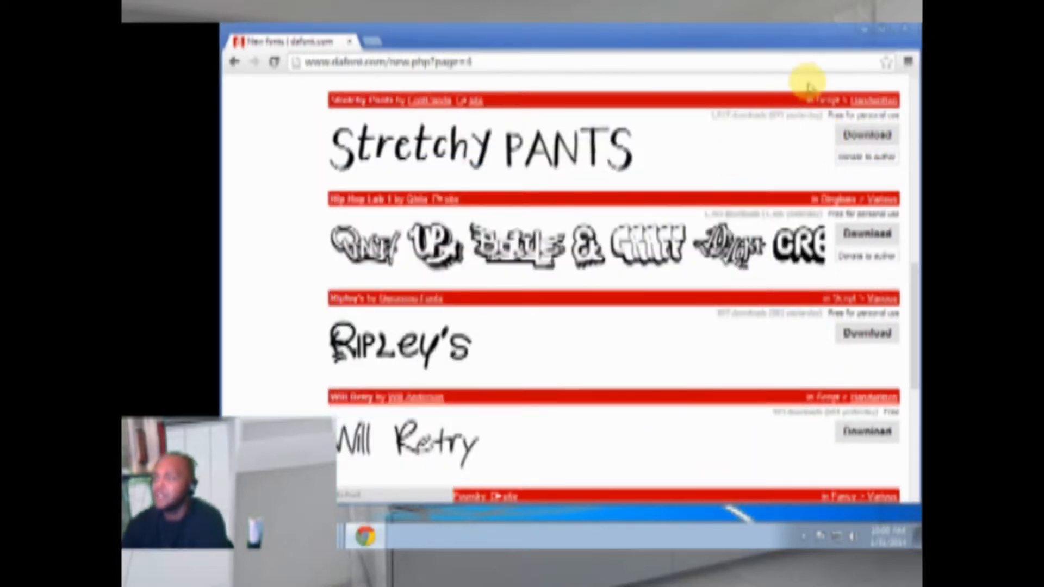
pyautogui.click(866, 28)
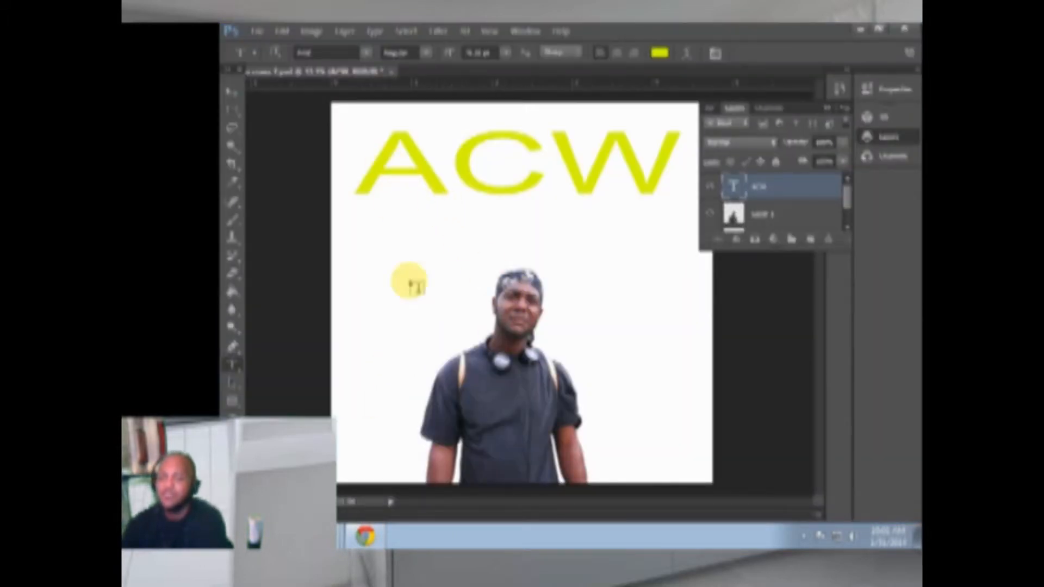
pyautogui.click(366, 536)
pyautogui.click(366, 536)
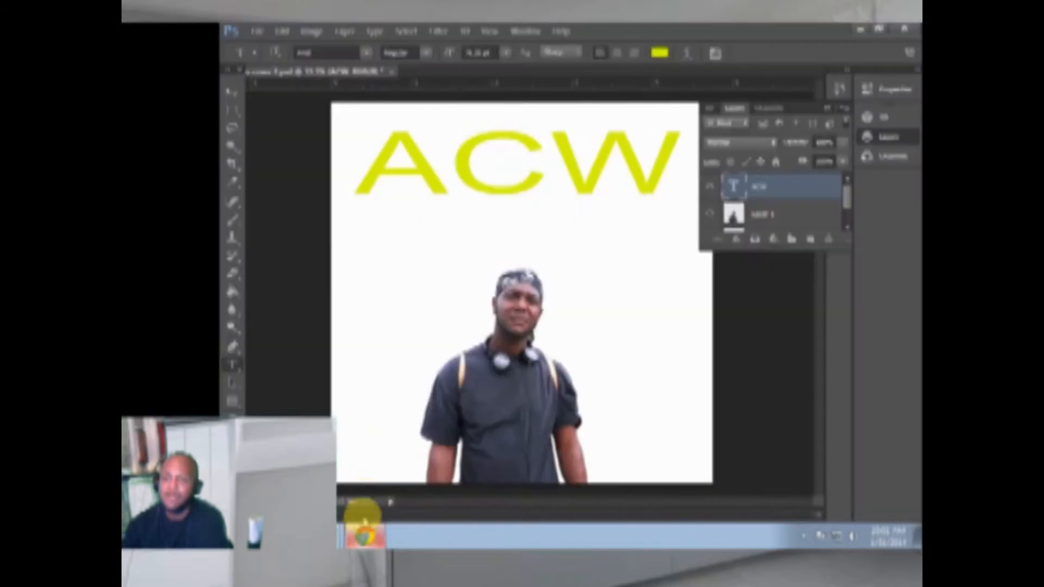
# Step: Select all the letters of the ACW title and set their font to Hip Hop Lab1
pyautogui.click(356, 163)
pyautogui.hotkey('ctrl', 'a')
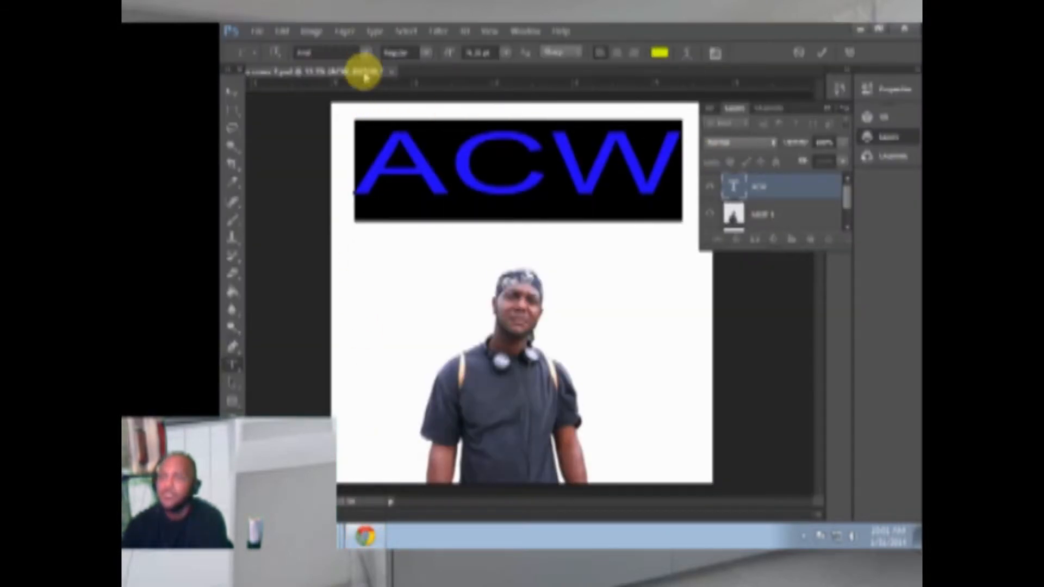
pyautogui.click(368, 159)
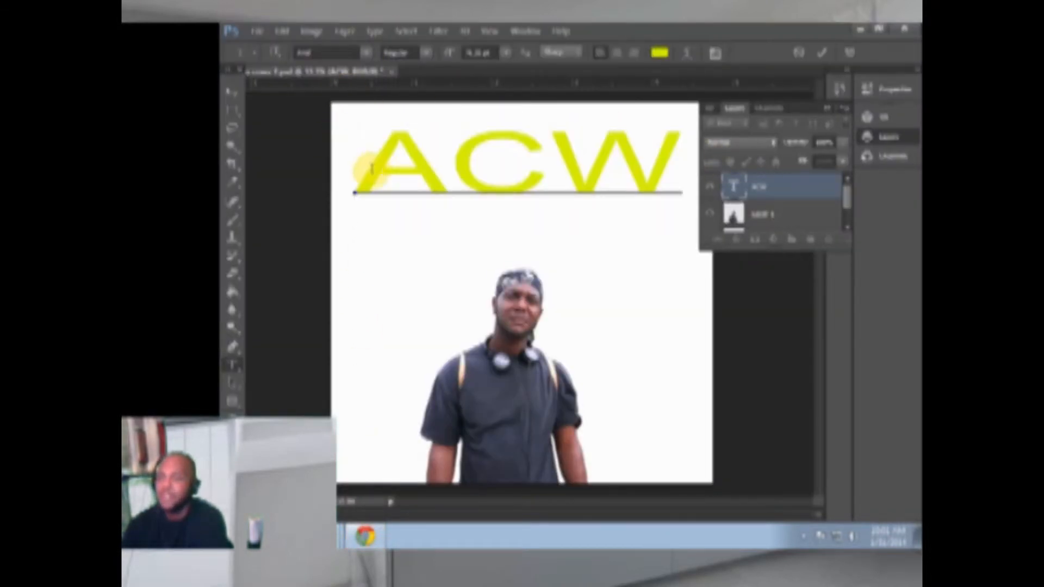
pyautogui.moveTo(356, 155); pyautogui.dragTo(680, 158)
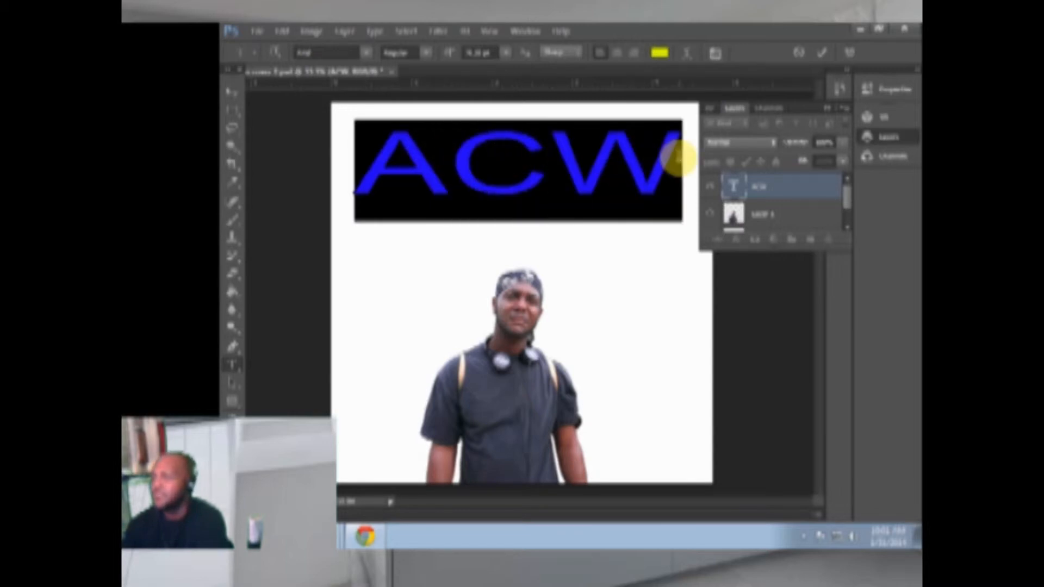
pyautogui.click(366, 51)
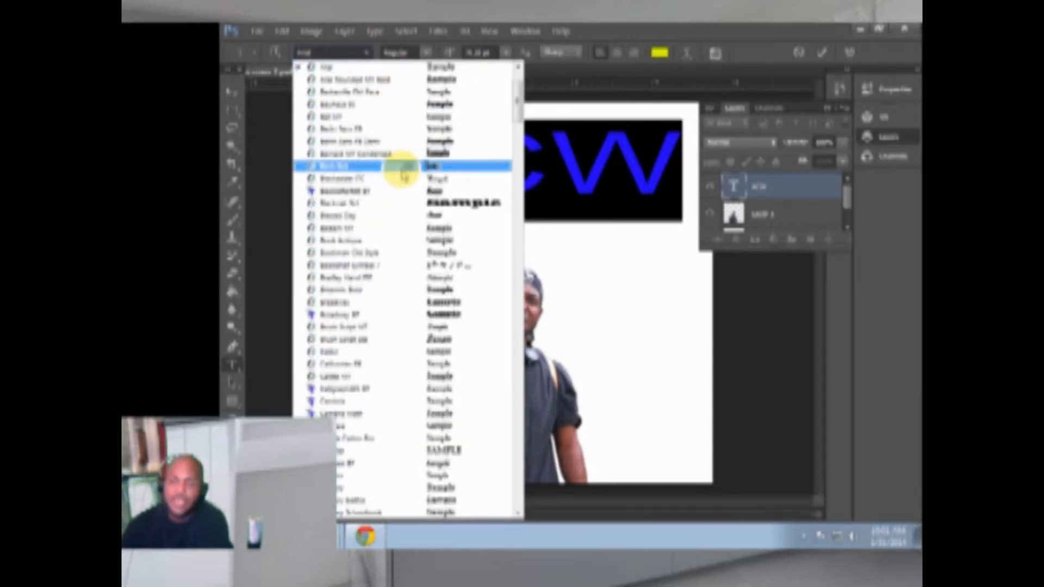
pyautogui.scroll(-5, 405, 304)
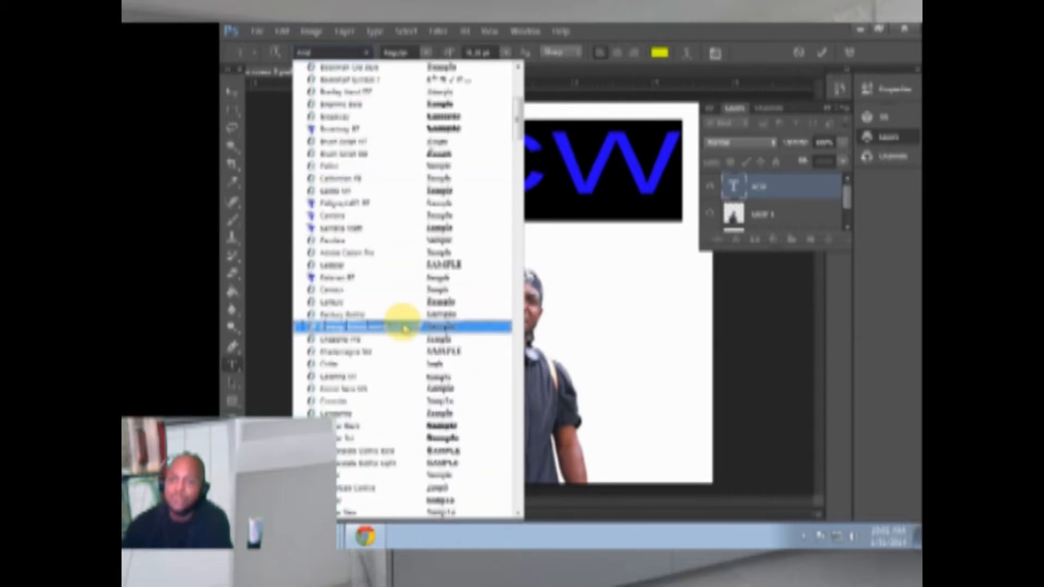
pyautogui.scroll(-15, 403, 327)
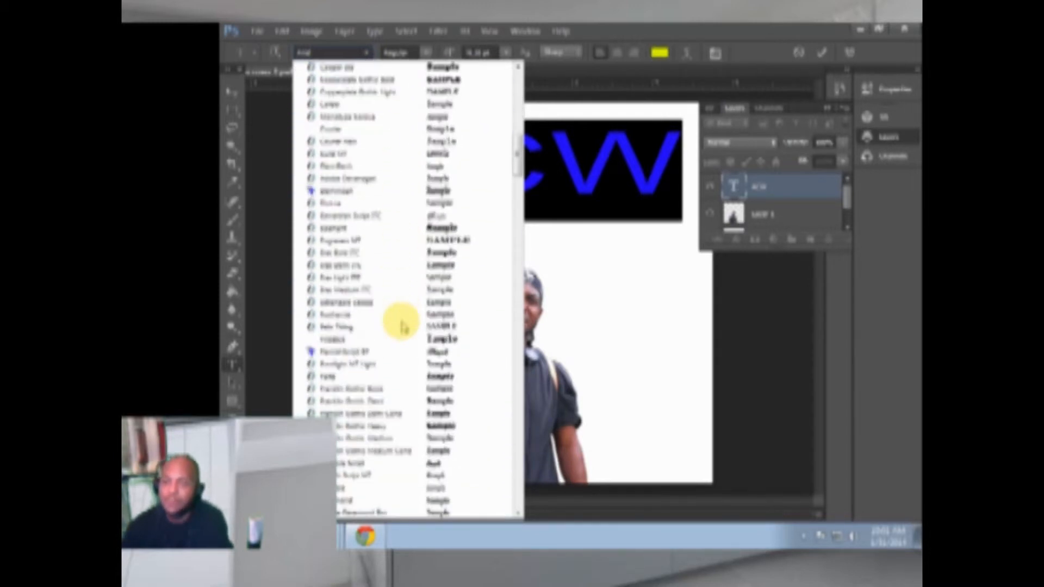
pyautogui.scroll(-3, 408, 328)
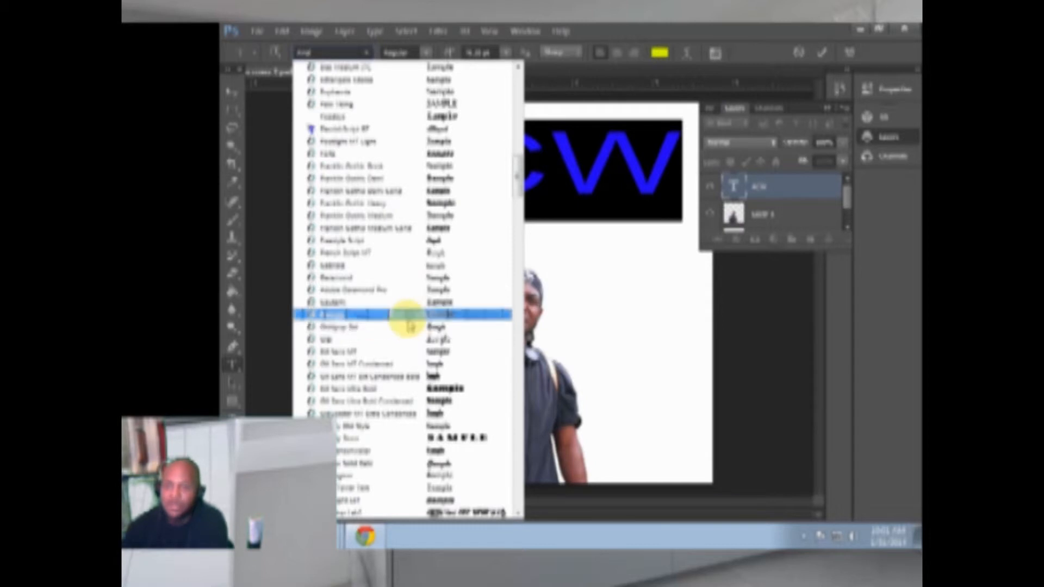
pyautogui.scroll(-6, 409, 326)
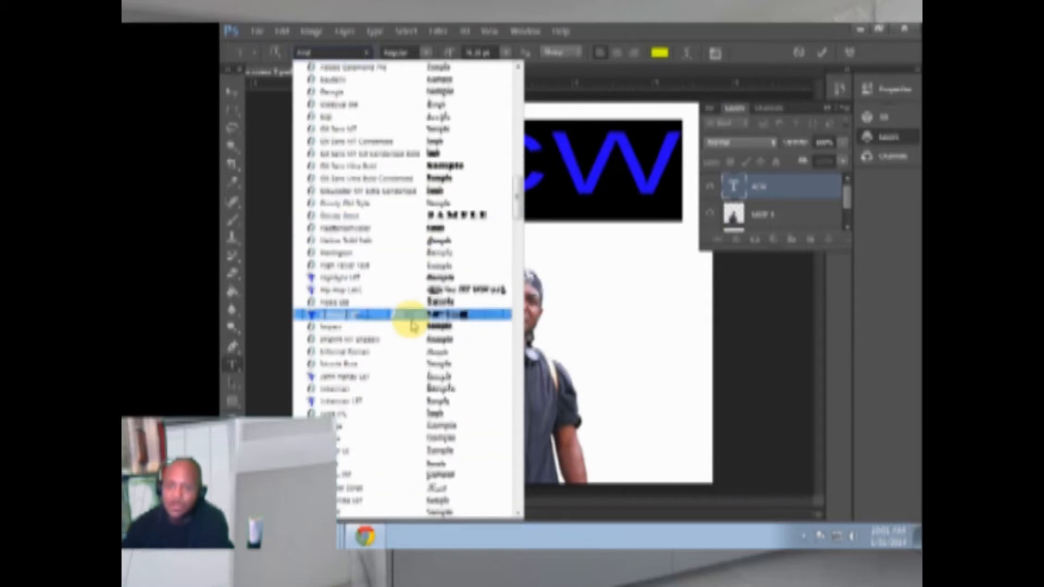
pyautogui.click(370, 292)
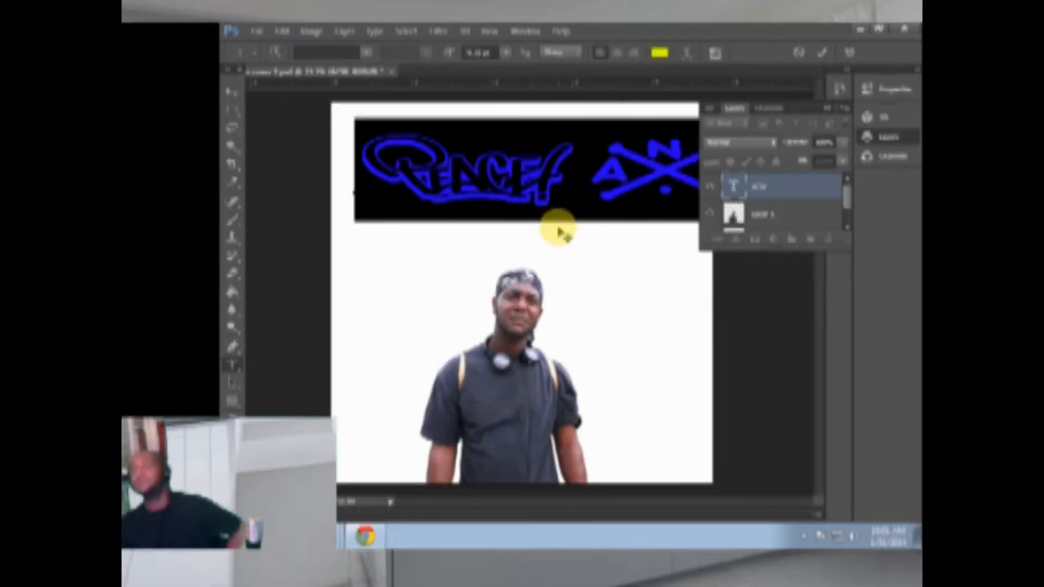
# Step: Move the title slightly down and left, and replace its letters with "hy"
pyautogui.moveTo(433, 169); pyautogui.dragTo(418, 210)
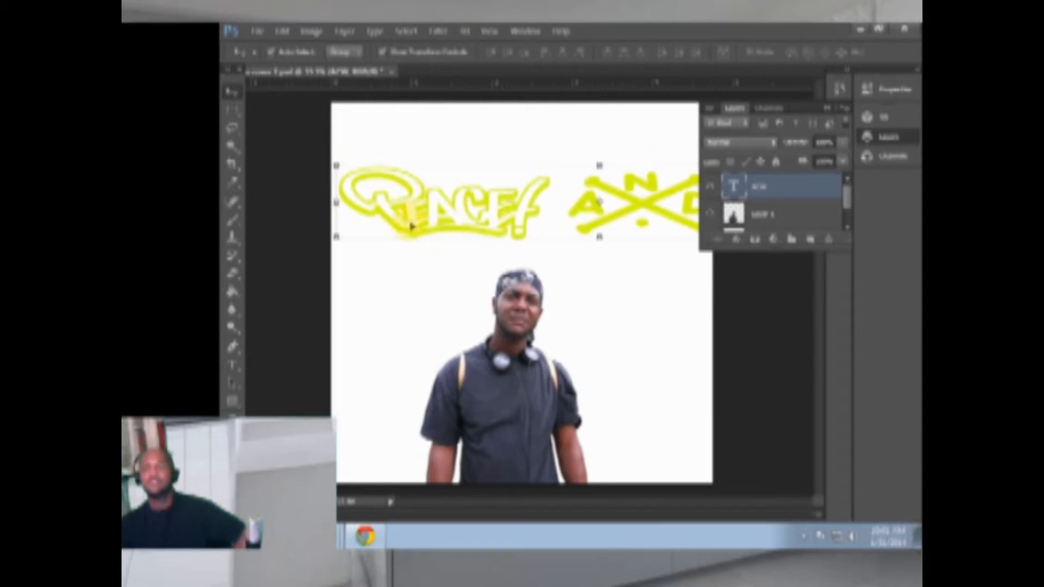
pyautogui.click(232, 366)
pyautogui.moveTo(340, 217); pyautogui.dragTo(557, 228)
pyautogui.write('hy')
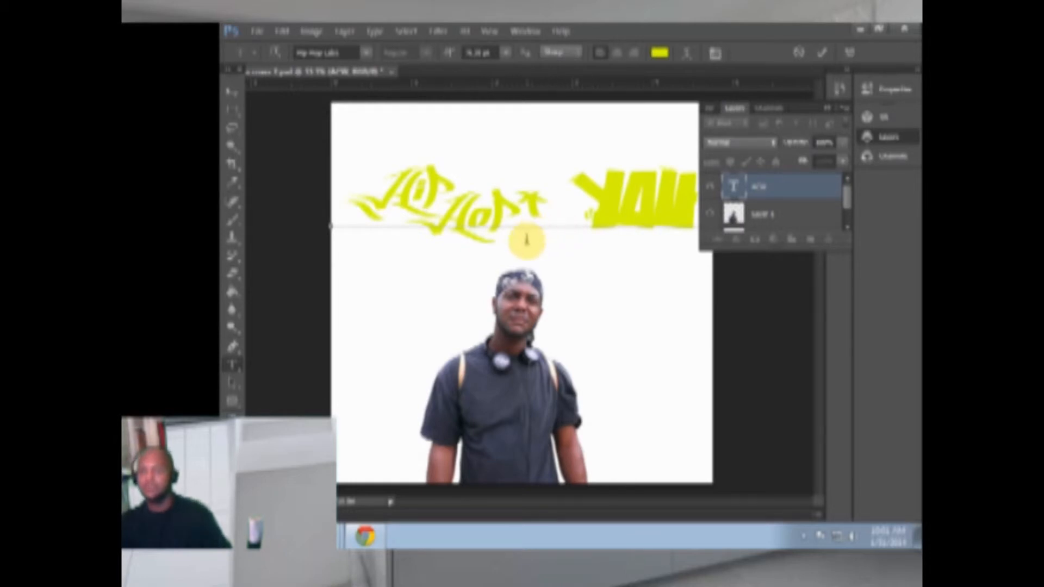
# Step: Switch to Chrome and download the Pancakeslims font from page 5 of dafont's new fonts
pyautogui.click(363, 536)
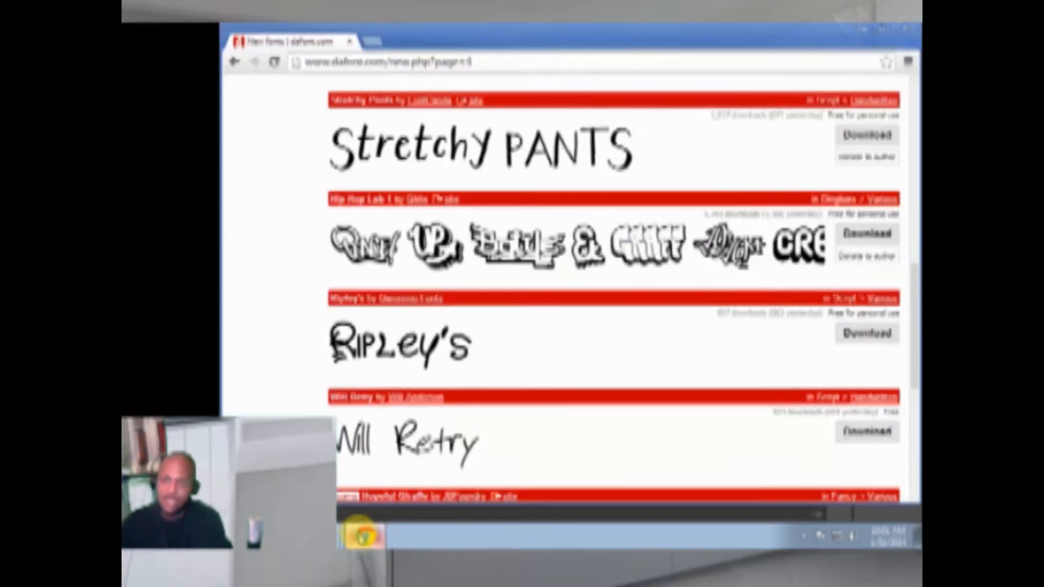
pyautogui.scroll(-3, 491, 362)
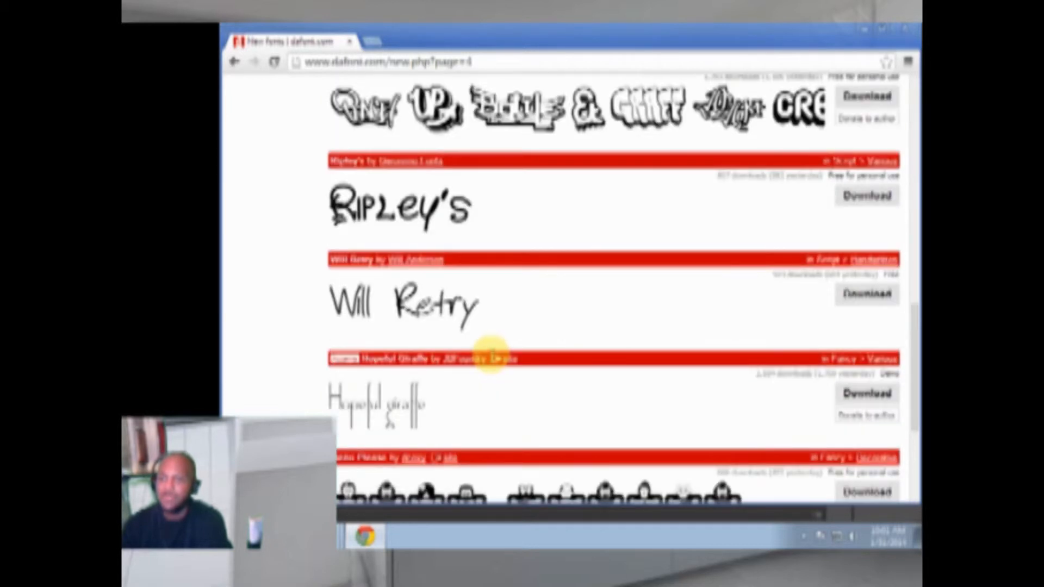
pyautogui.scroll(-5, 497, 352)
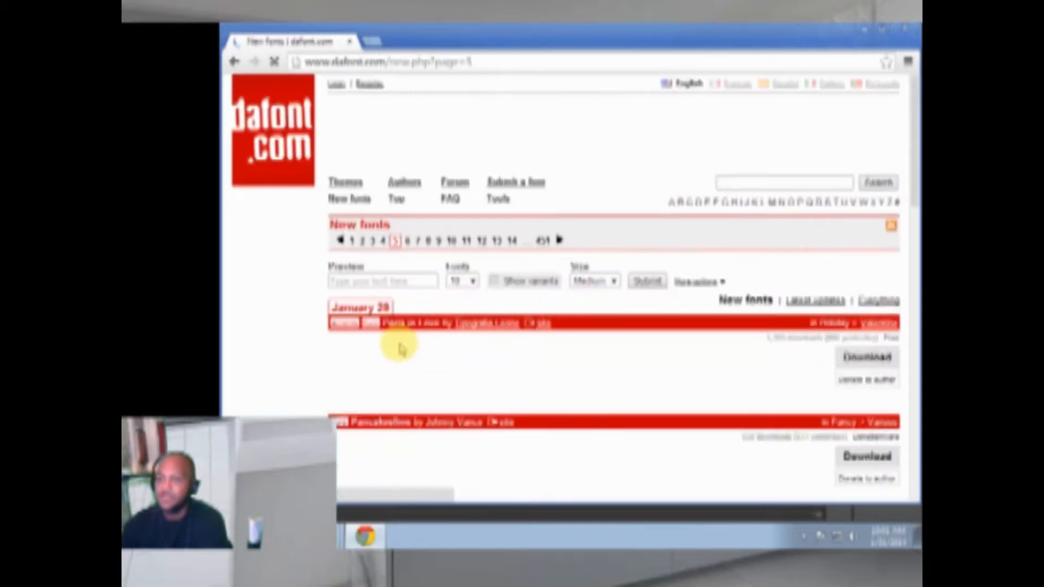
pyautogui.scroll(-3, 405, 351)
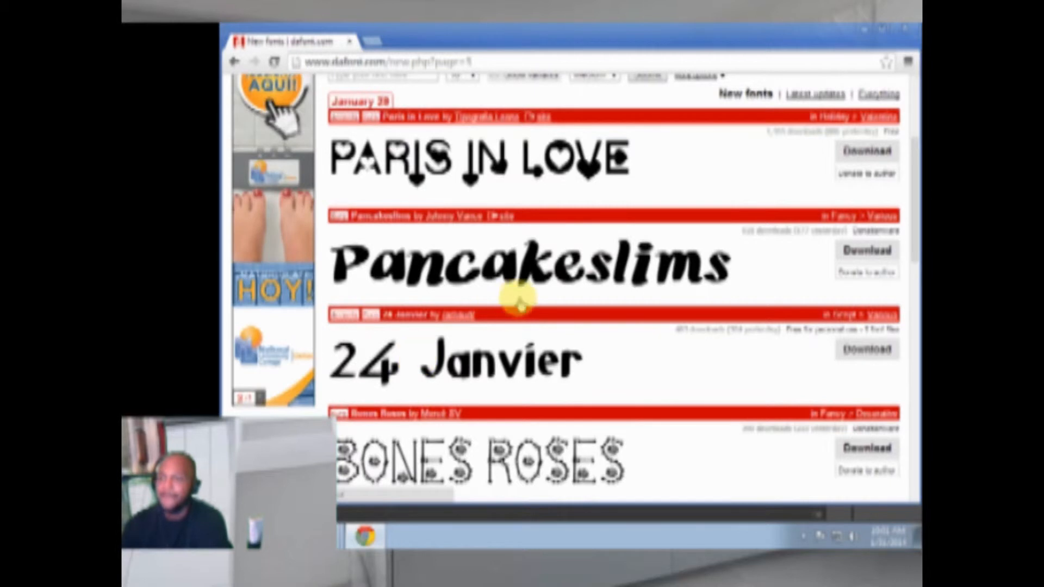
pyautogui.click(848, 251)
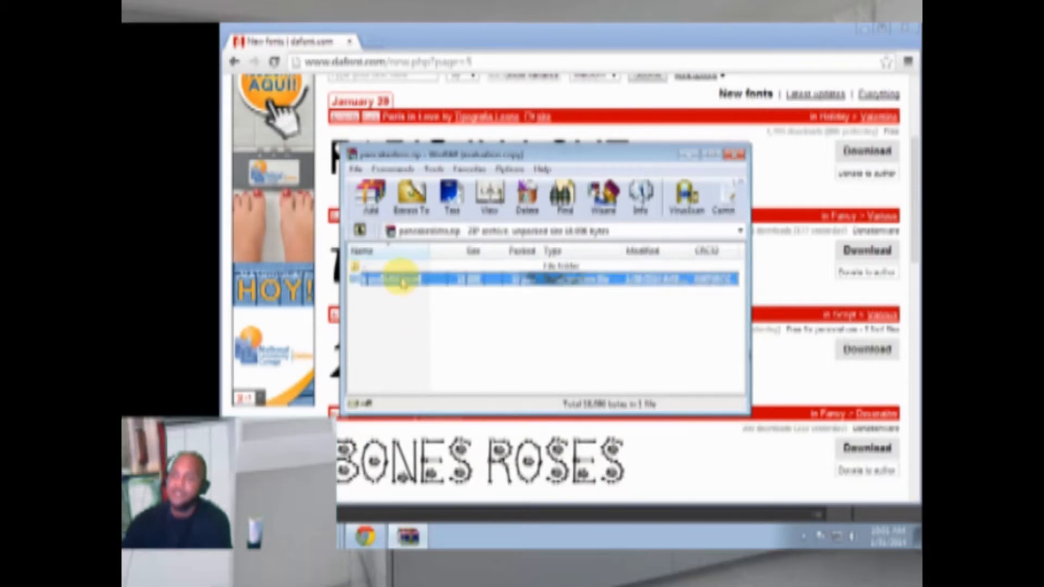
# Step: Install the Pancakeslims font from its downloaded archive, close the font and archive windows, and return to Photoshop
pyautogui.doubleClick(397, 275)
pyautogui.click(430, 177)
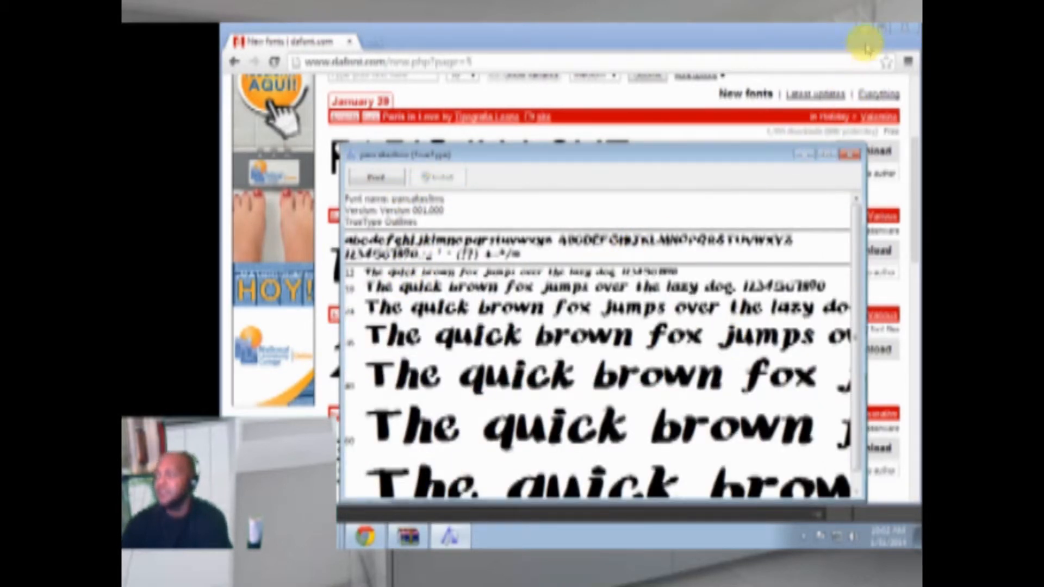
pyautogui.click(849, 155)
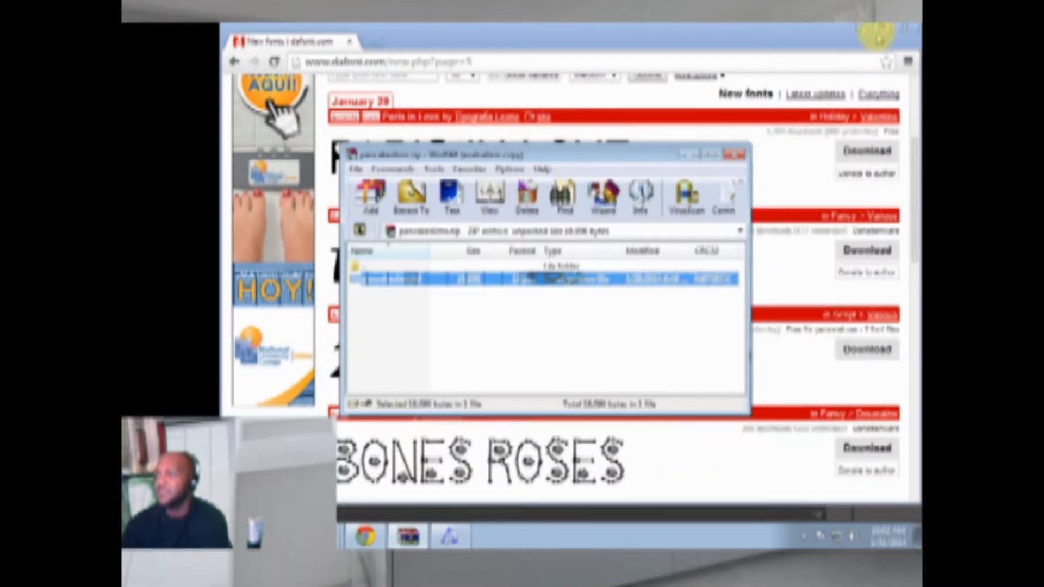
pyautogui.click(736, 154)
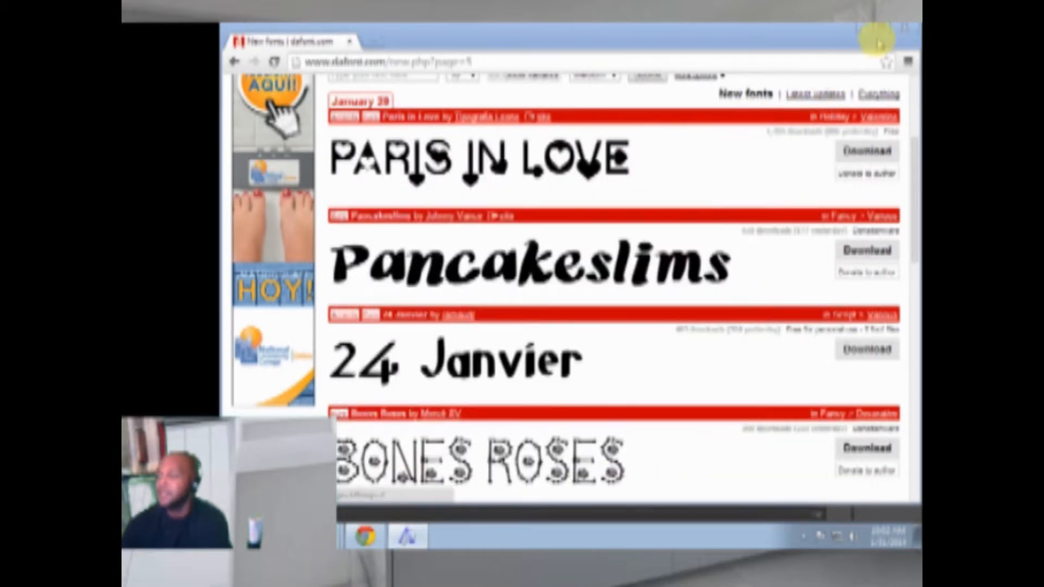
pyautogui.click(861, 31)
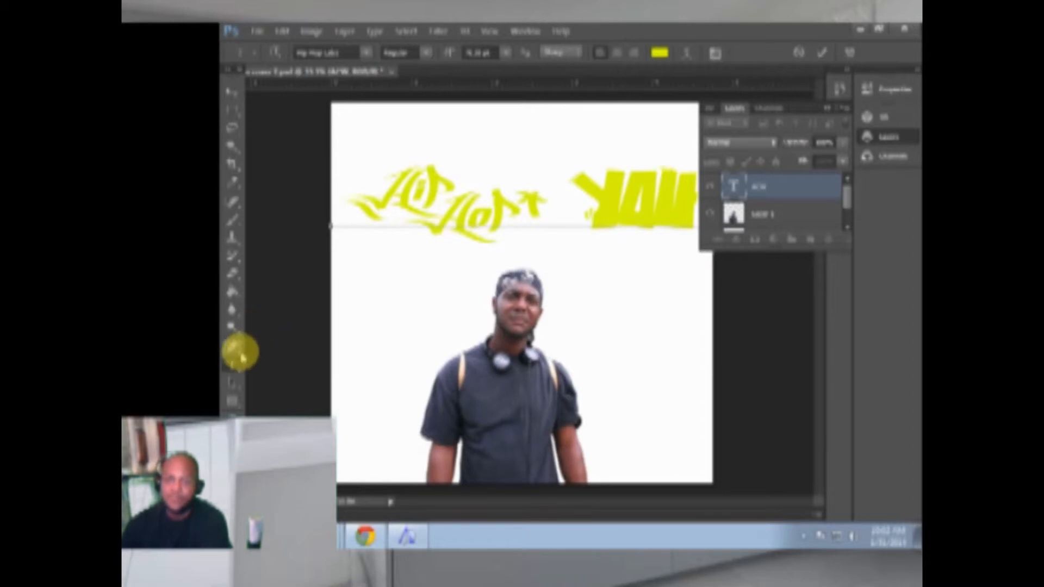
# Step: Select all the letters of the title and set their font to Pancakeslims
pyautogui.click(363, 52)
pyautogui.scroll(-10, 361, 245)
pyautogui.scroll(-10, 361, 327)
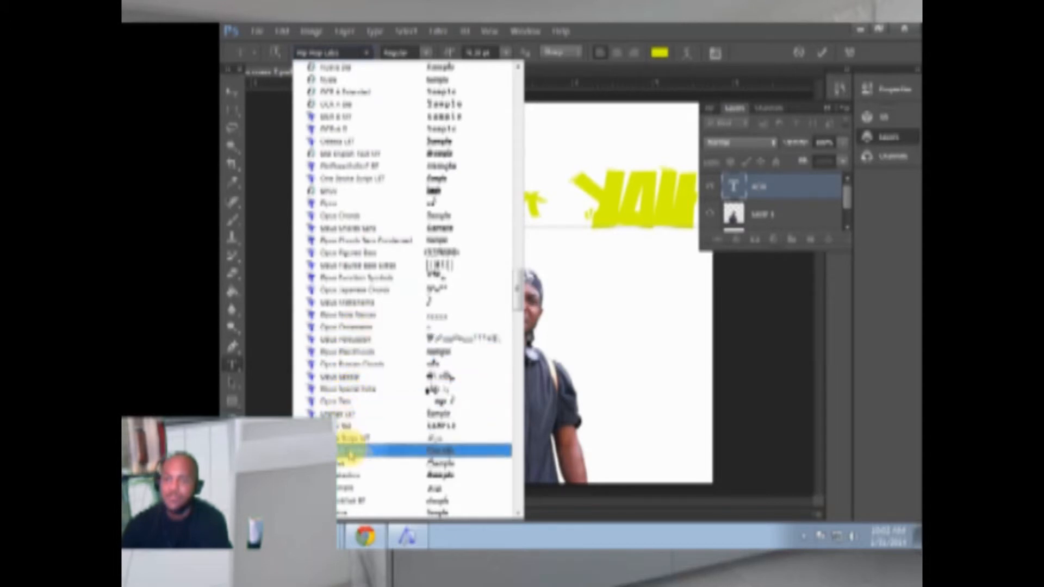
pyautogui.click(346, 478)
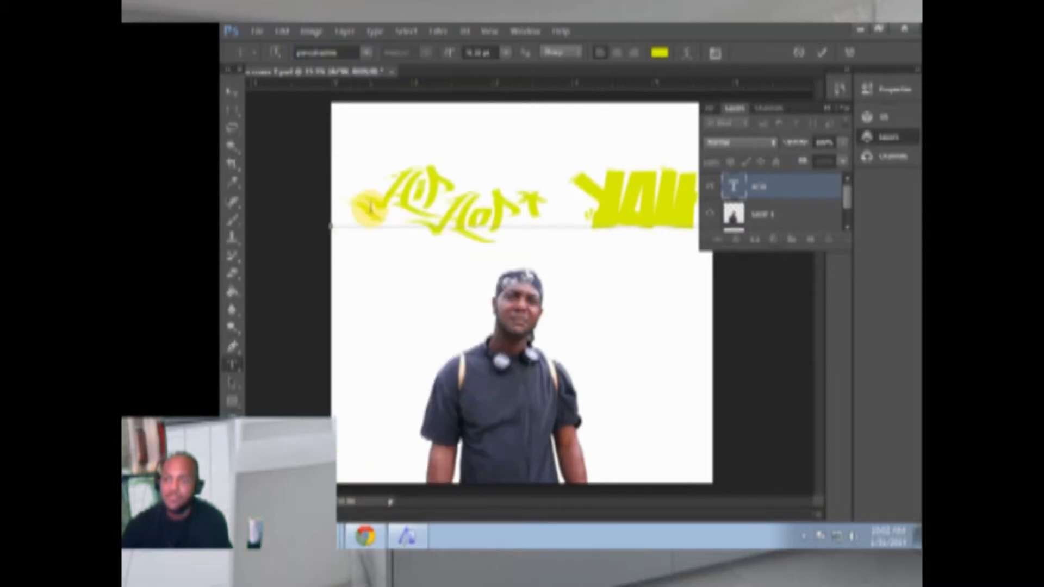
pyautogui.moveTo(345, 200); pyautogui.dragTo(843, 225)
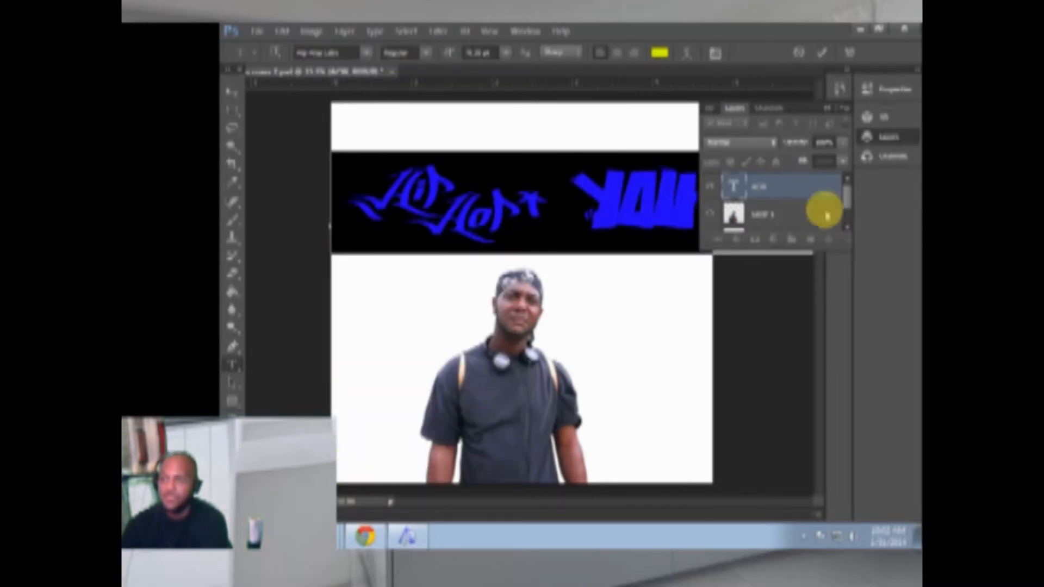
pyautogui.click(367, 53)
pyautogui.scroll(-15, 354, 304)
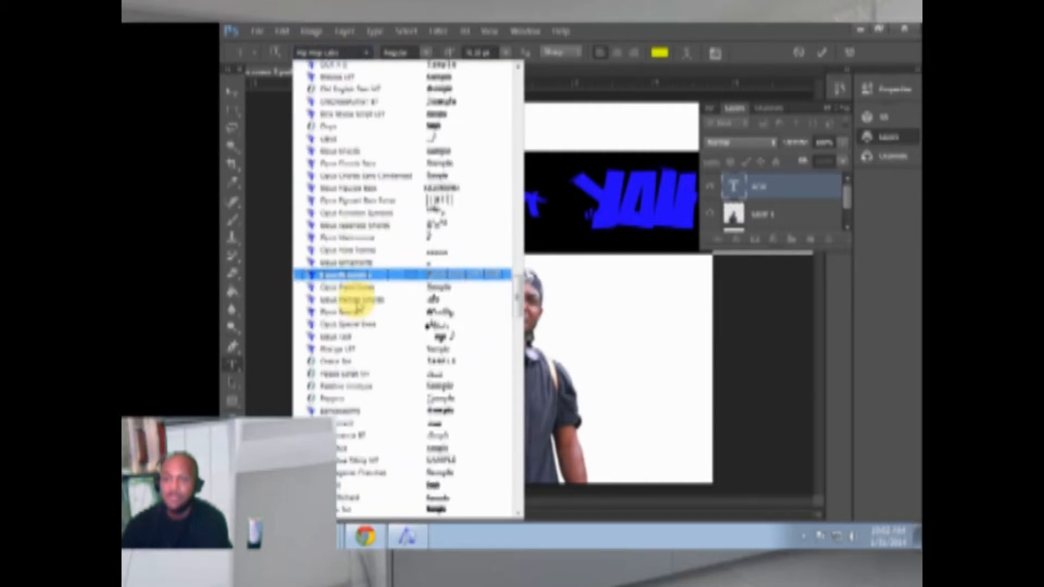
pyautogui.scroll(-7, 357, 309)
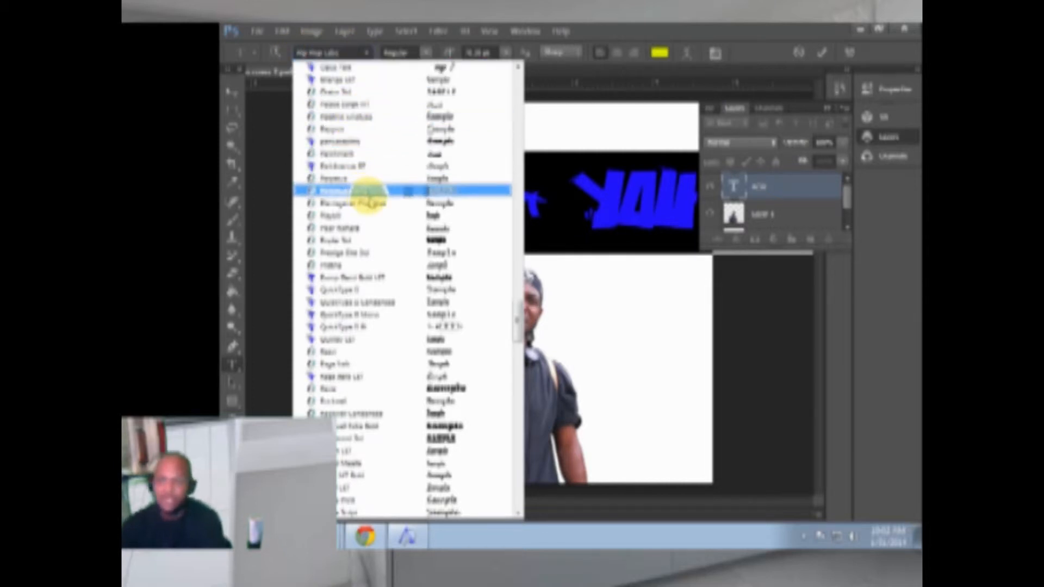
pyautogui.scroll(1, 375, 209)
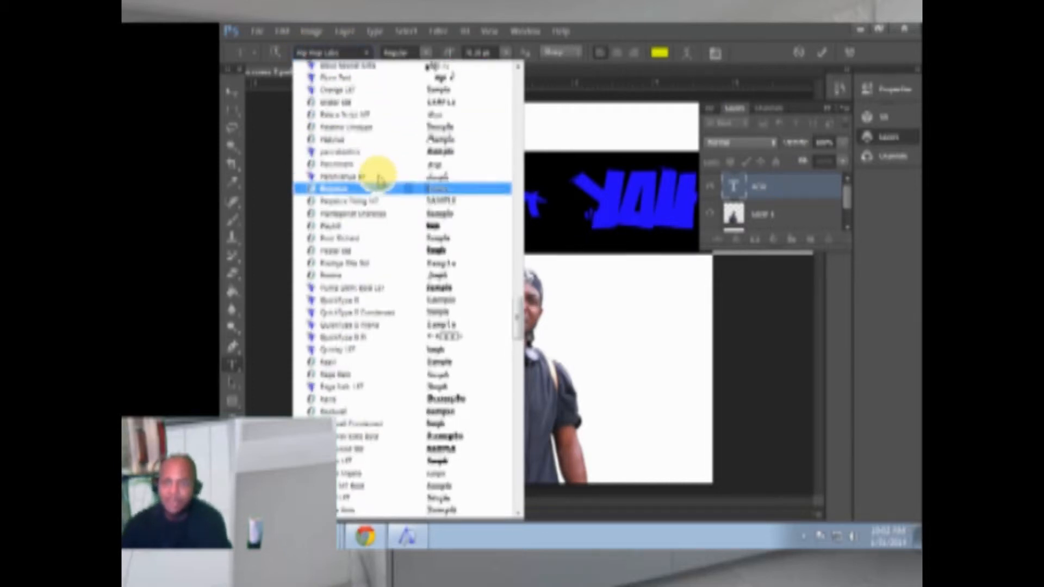
pyautogui.click(370, 166)
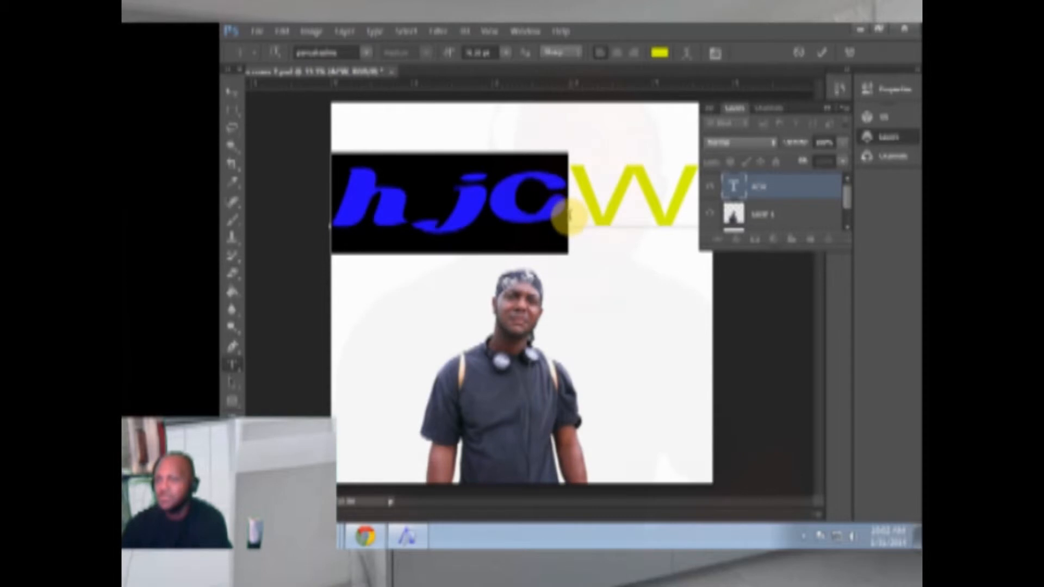
# Step: Leave text editing and delete the whole title text layer
pyautogui.click(385, 198)
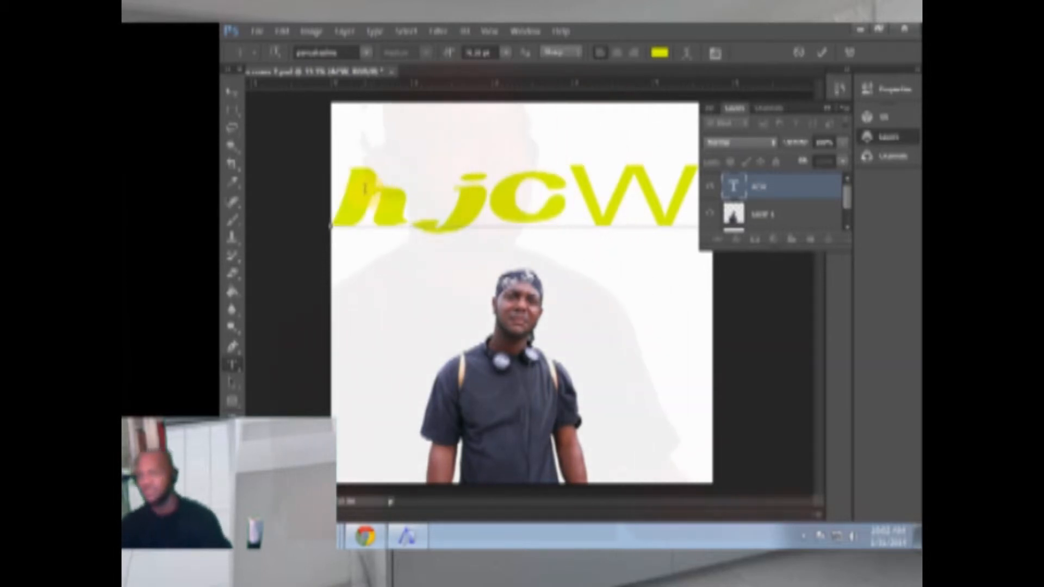
pyautogui.click(333, 166)
pyautogui.click(232, 91)
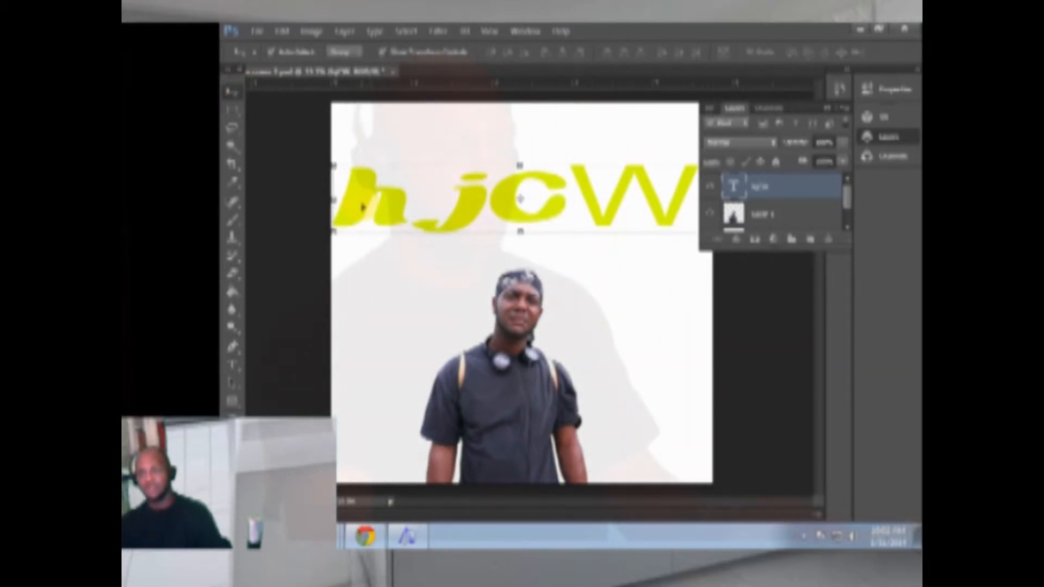
pyautogui.press('Delete')
pyautogui.click(381, 216)
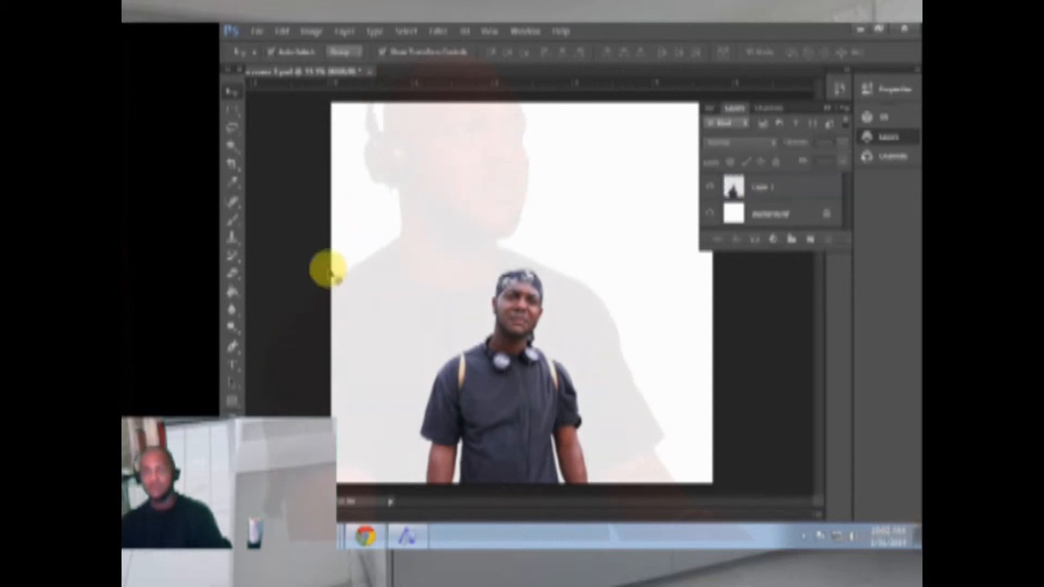
# Step: Create a new title reading "ACW" in the Pancakeslims font in the white area above the man
pyautogui.click(238, 366)
pyautogui.click(377, 182)
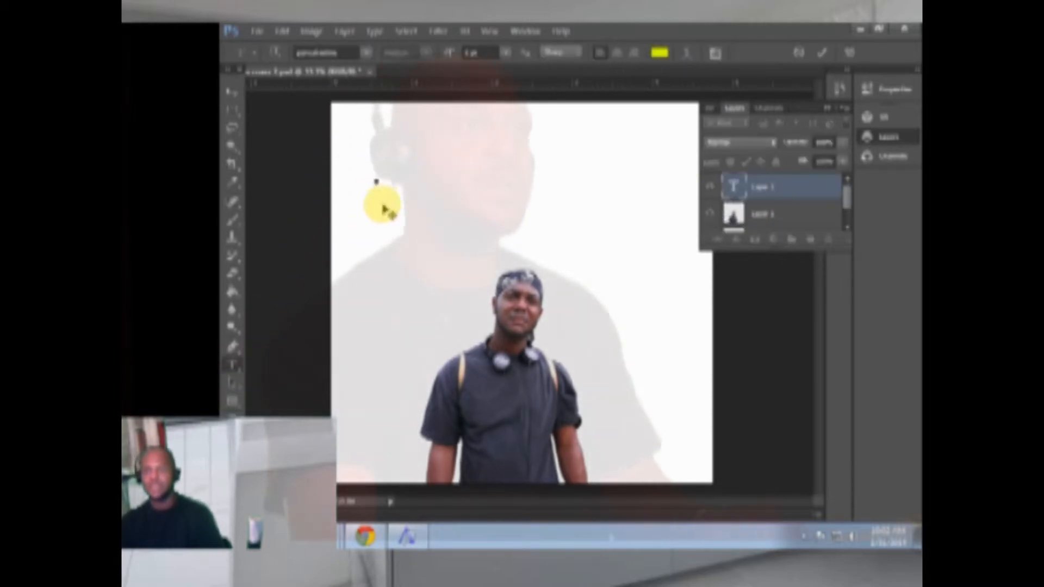
pyautogui.write('hjc')
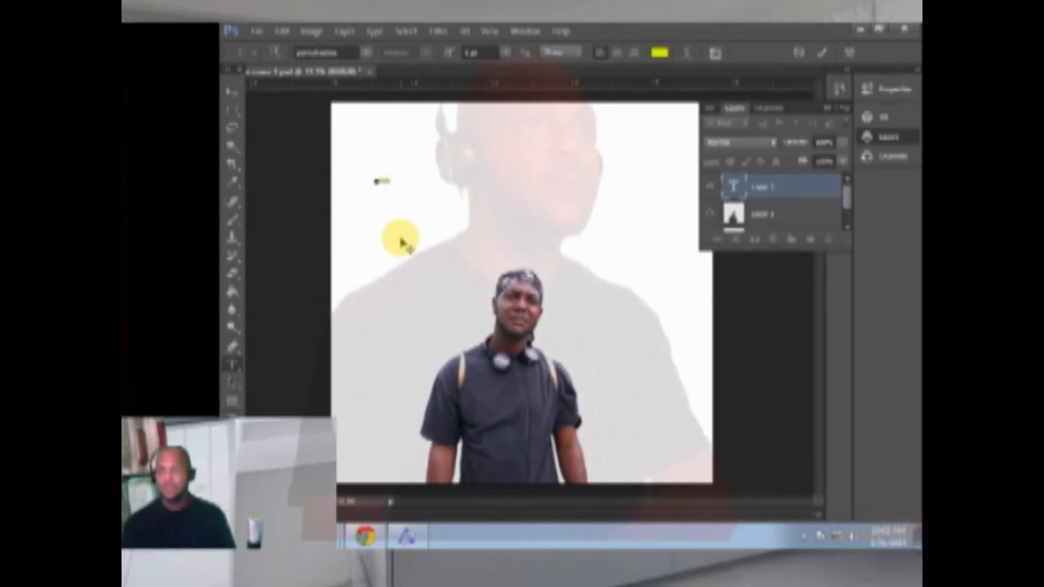
pyautogui.click(822, 52)
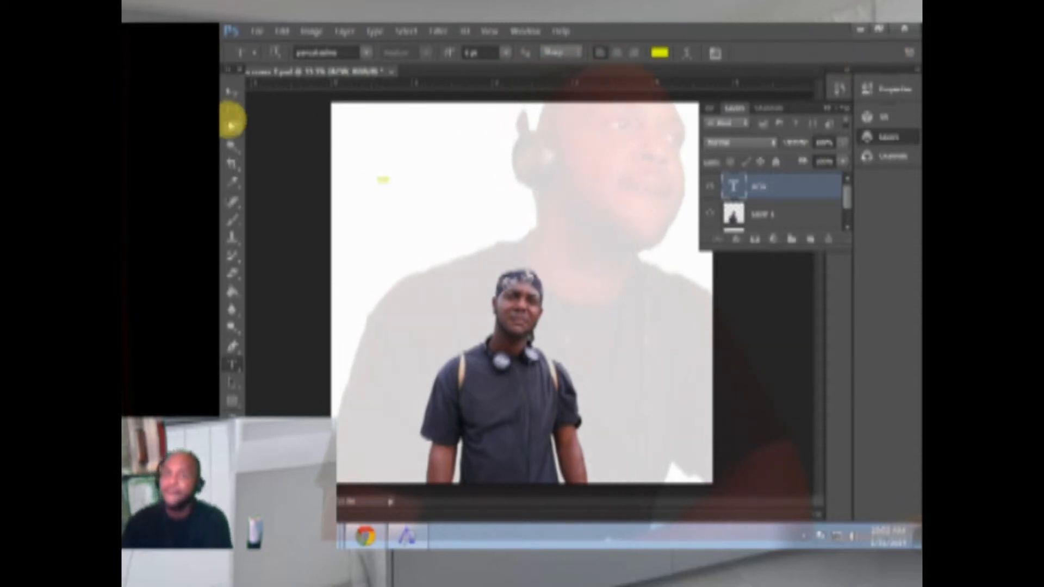
# Step: Enlarge the ACW title so it spans nearly the full width of the cover above the man's head
pyautogui.click(231, 92)
pyautogui.moveTo(392, 173); pyautogui.dragTo(675, 116)
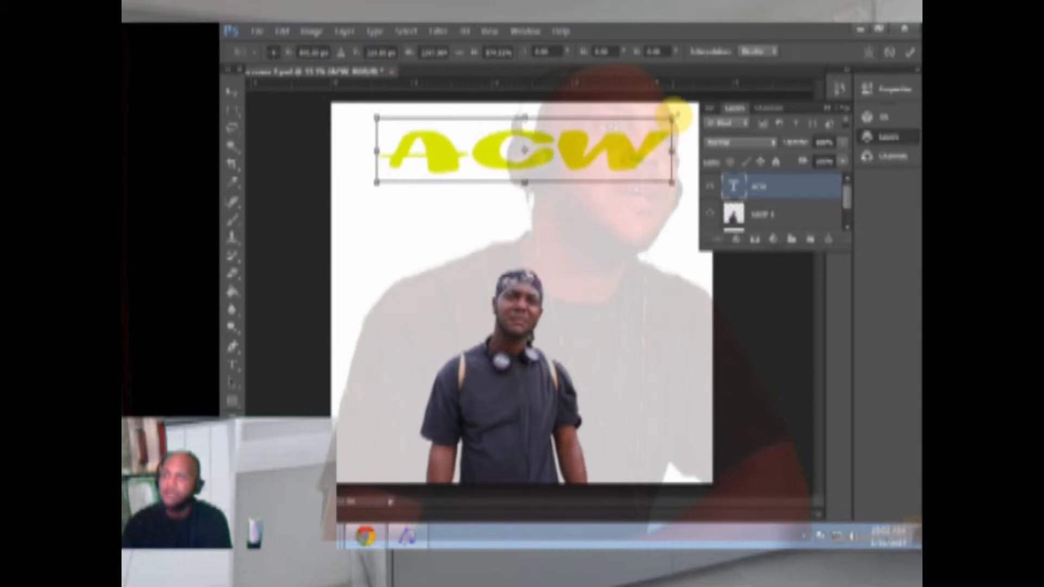
pyautogui.moveTo(376, 183); pyautogui.dragTo(352, 194)
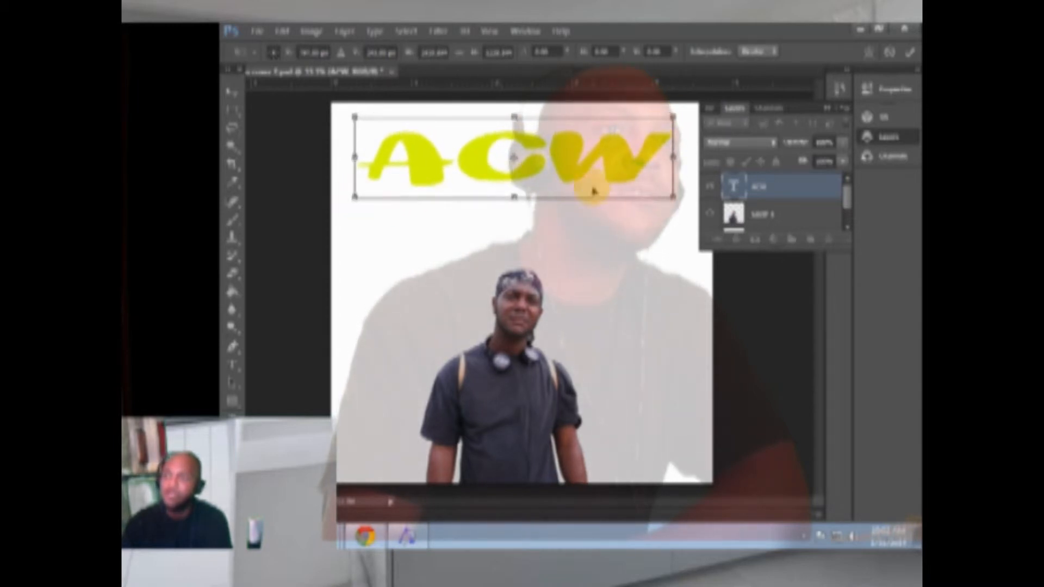
pyautogui.moveTo(670, 196); pyautogui.dragTo(691, 214)
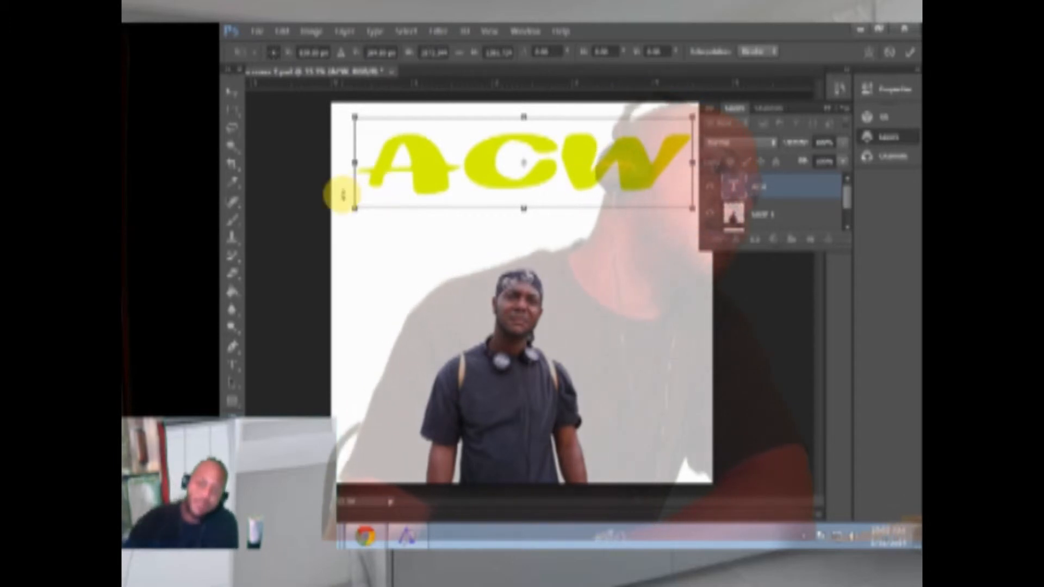
# Step: Select all the letters of the ACW title and change their text colour from yellow to a medium blue
pyautogui.click(235, 365)
pyautogui.click(519, 223)
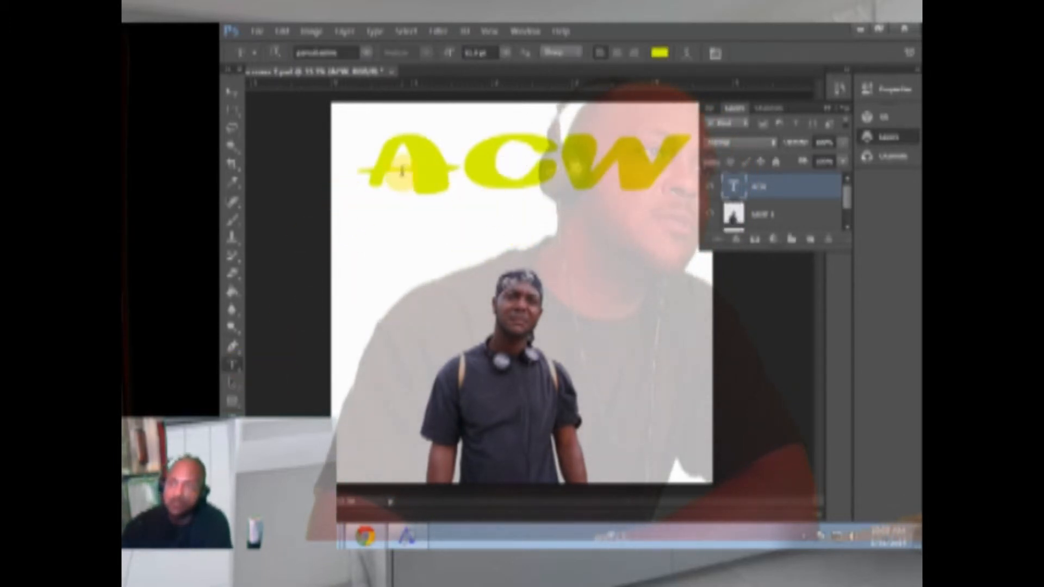
pyautogui.moveTo(361, 164); pyautogui.dragTo(690, 255)
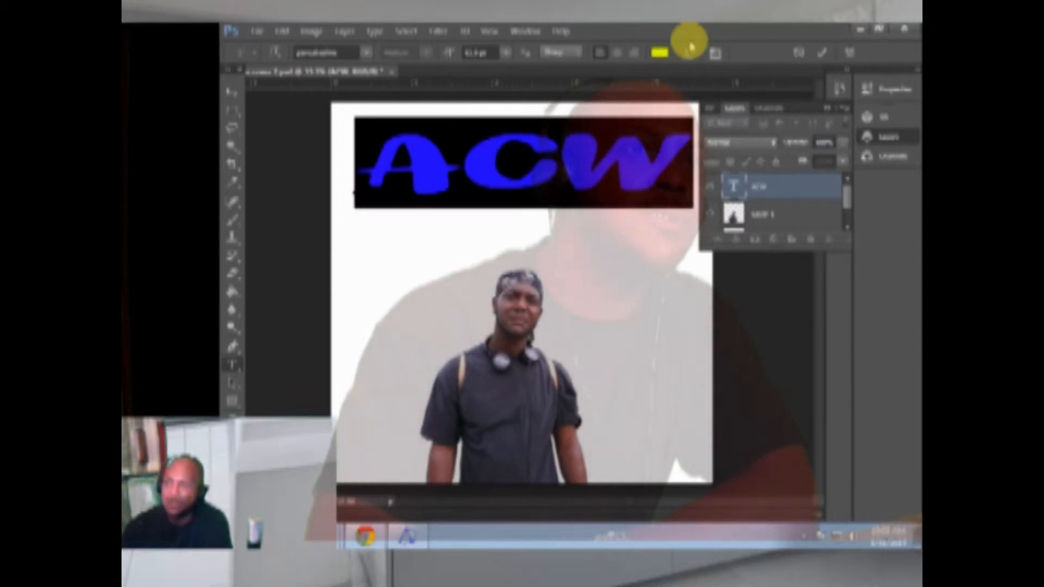
pyautogui.click(660, 52)
pyautogui.moveTo(547, 404); pyautogui.dragTo(549, 419)
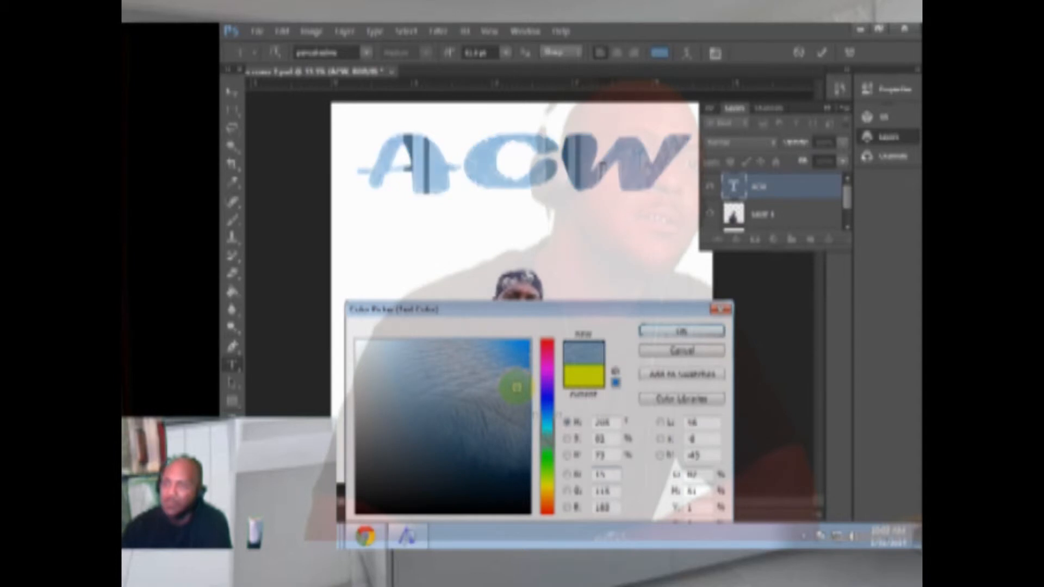
pyautogui.moveTo(520, 380); pyautogui.dragTo(524, 374)
pyautogui.click(681, 332)
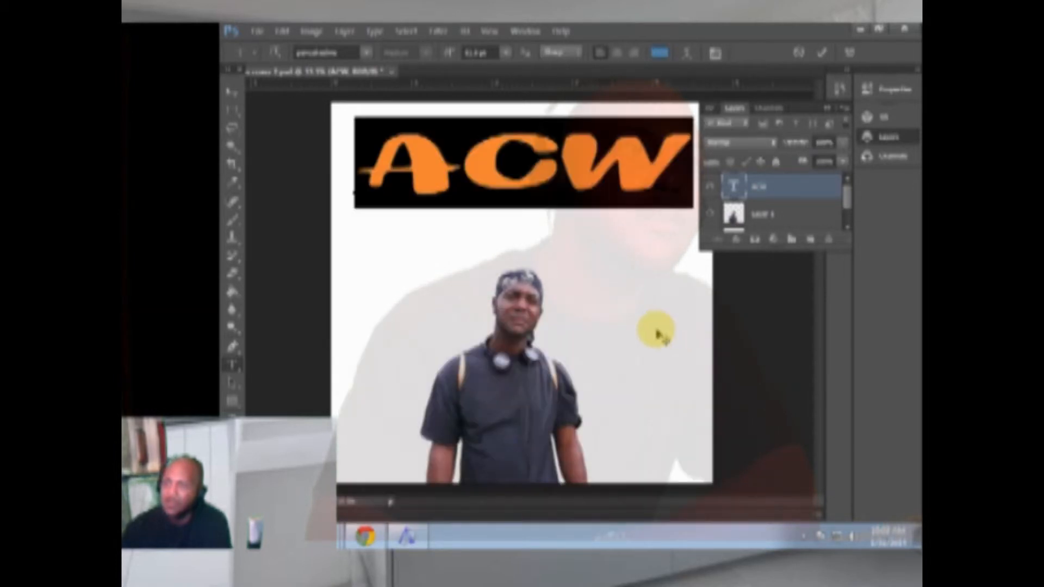
pyautogui.click(820, 53)
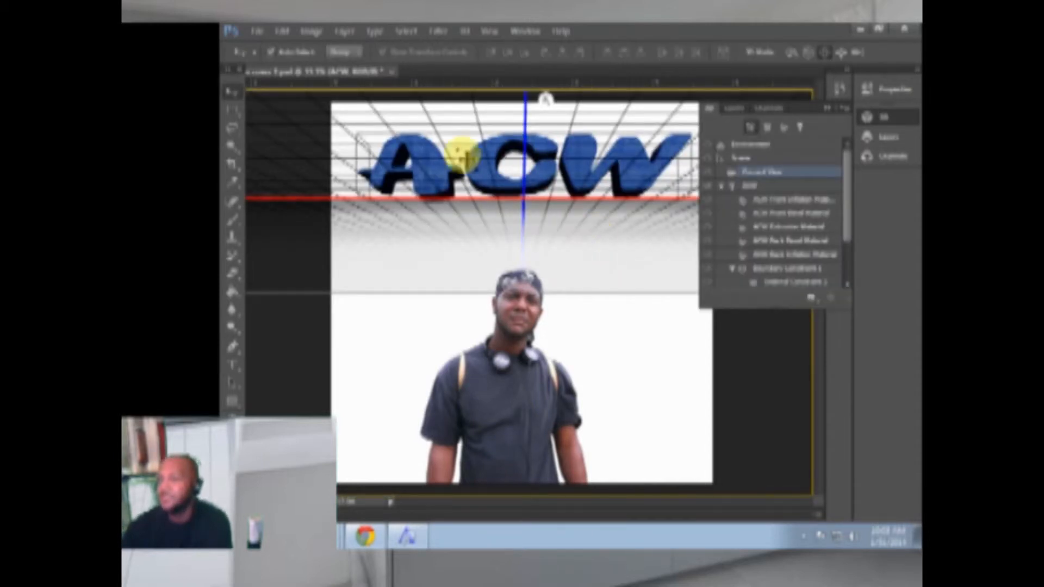
# Step: Undo the 3D extrusion of the ACW title and show the document's layers again
pyautogui.click(281, 32)
pyautogui.click(313, 60)
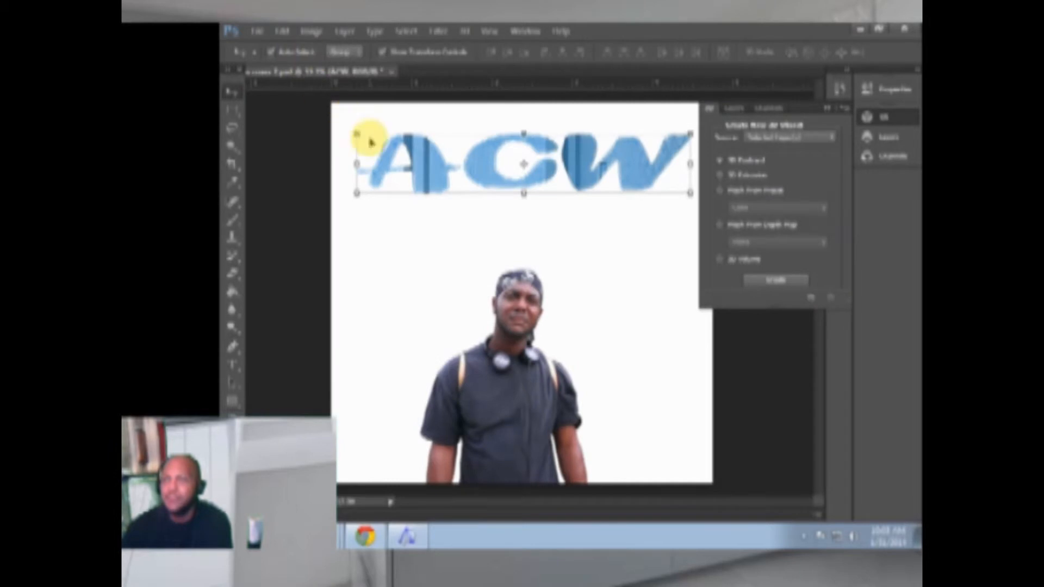
pyautogui.click(738, 111)
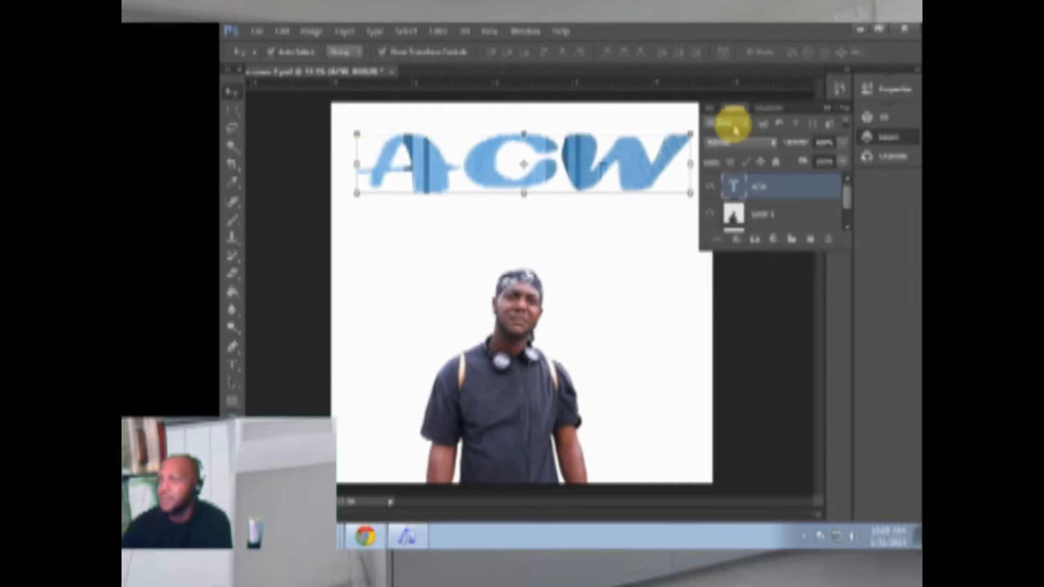
# Step: Add a black stroke around the ACW title, positioned outside, with Normal blend mode and 100% opacity
pyautogui.click(737, 240)
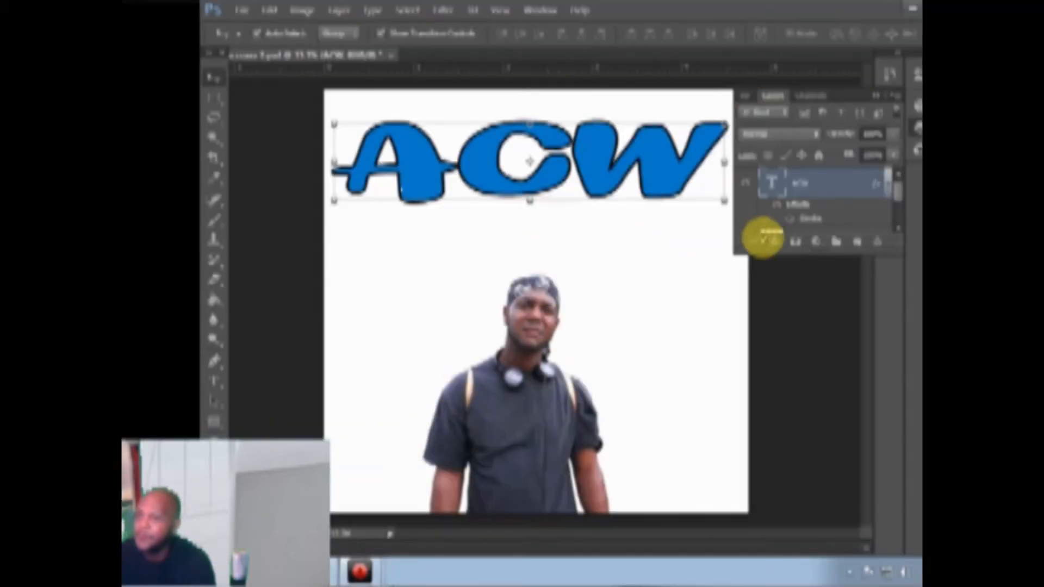
pyautogui.click(775, 242)
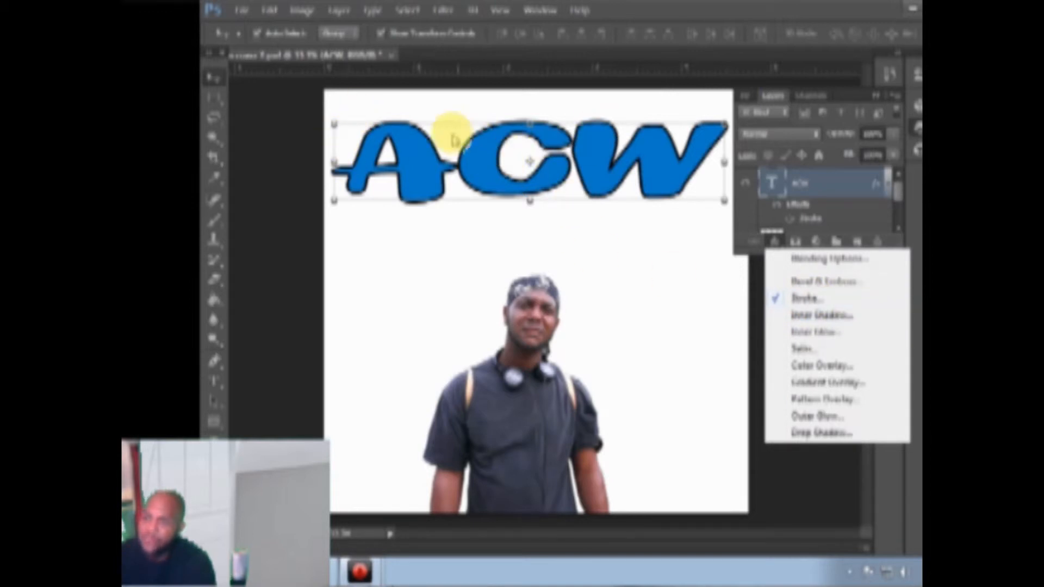
pyautogui.click(810, 298)
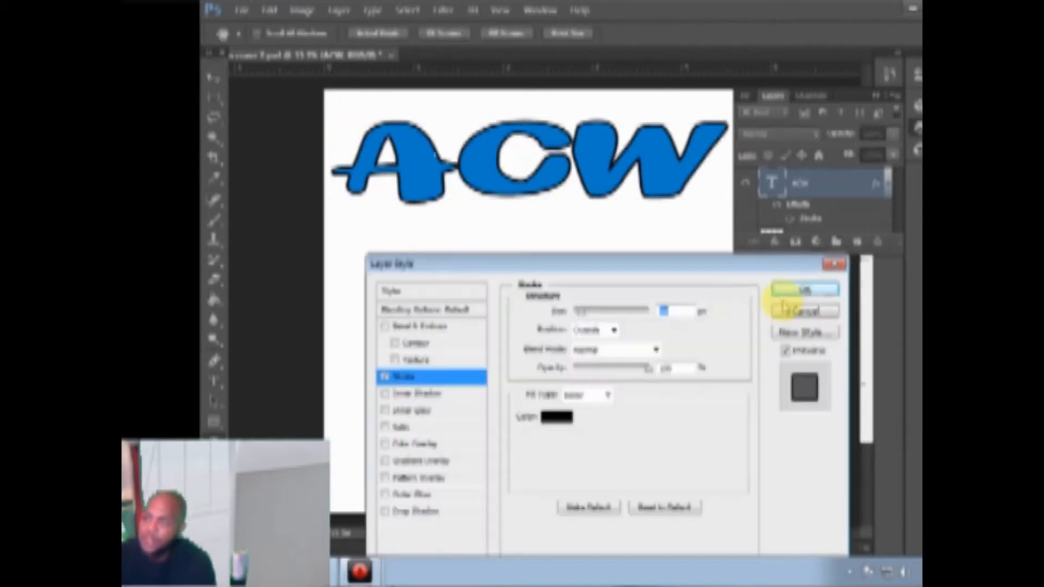
pyautogui.moveTo(618, 267); pyautogui.dragTo(600, 150)
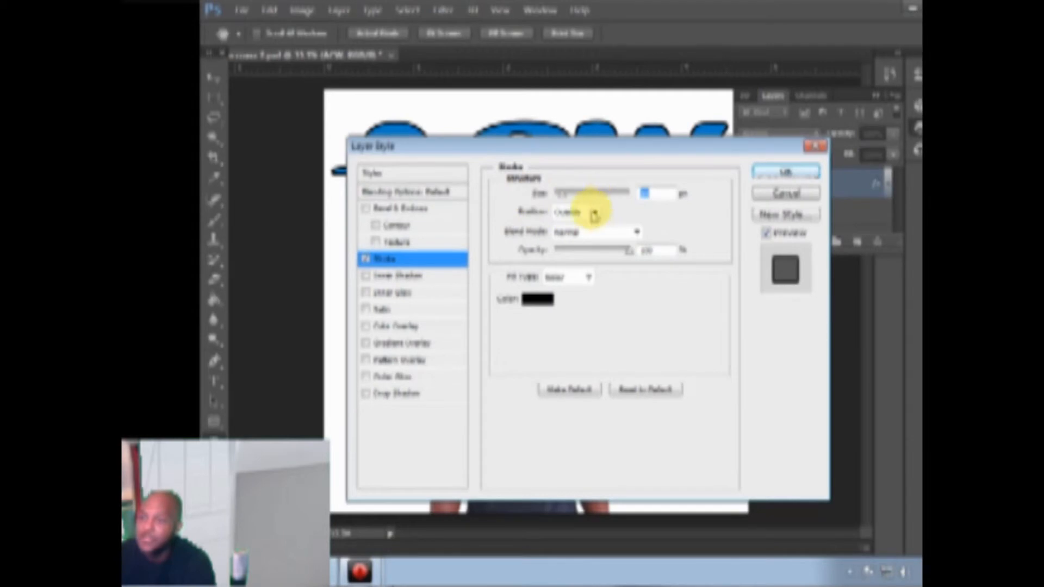
pyautogui.moveTo(565, 195)
pyautogui.mouseDown()
pyautogui.moveTo(584, 196)
pyautogui.moveTo(560, 199)
pyautogui.mouseUp()
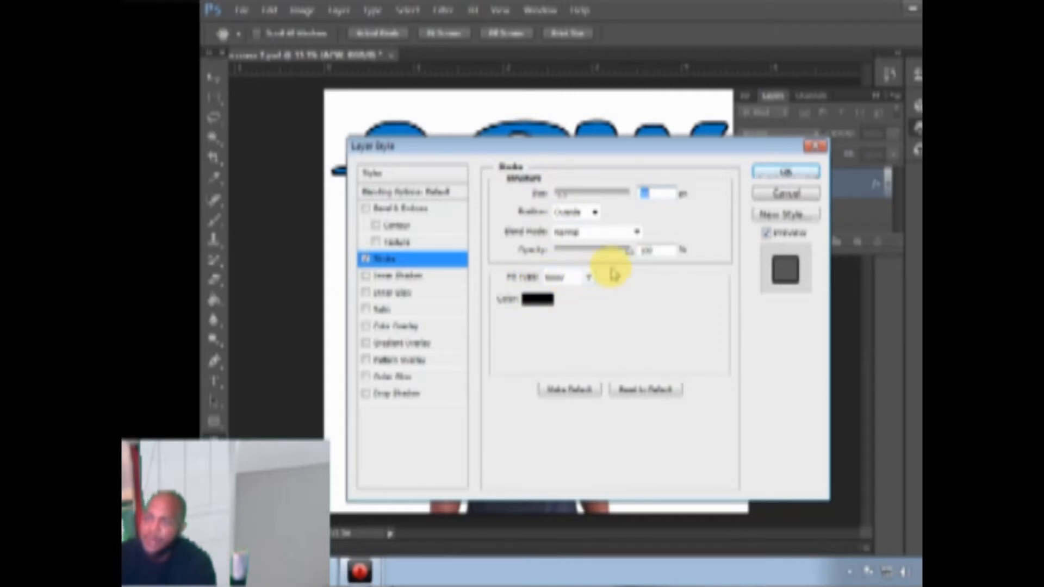
pyautogui.moveTo(627, 249)
pyautogui.mouseDown()
pyautogui.moveTo(614, 251)
pyautogui.moveTo(629, 254)
pyautogui.mouseUp()
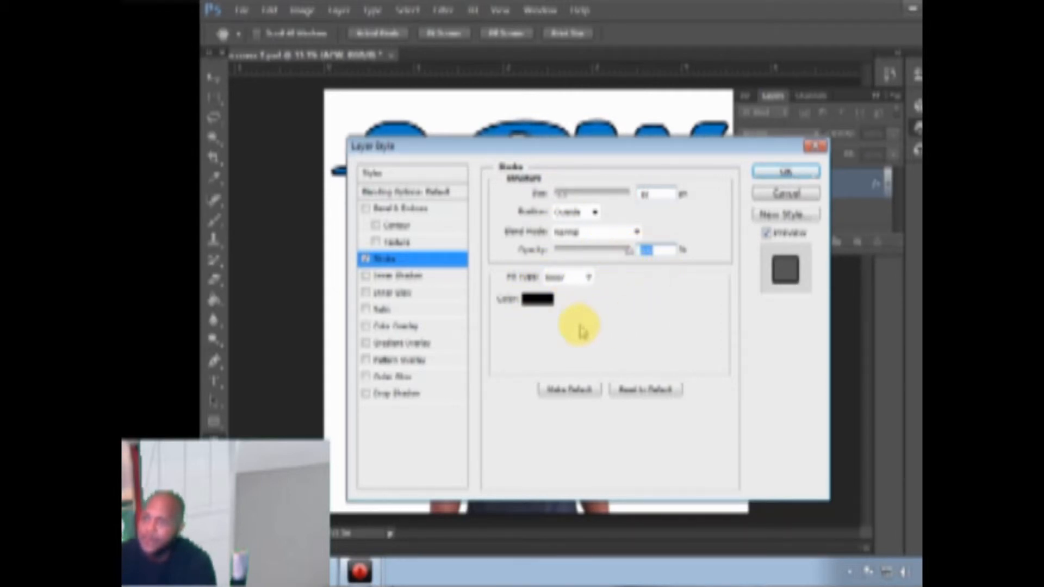
pyautogui.click(786, 172)
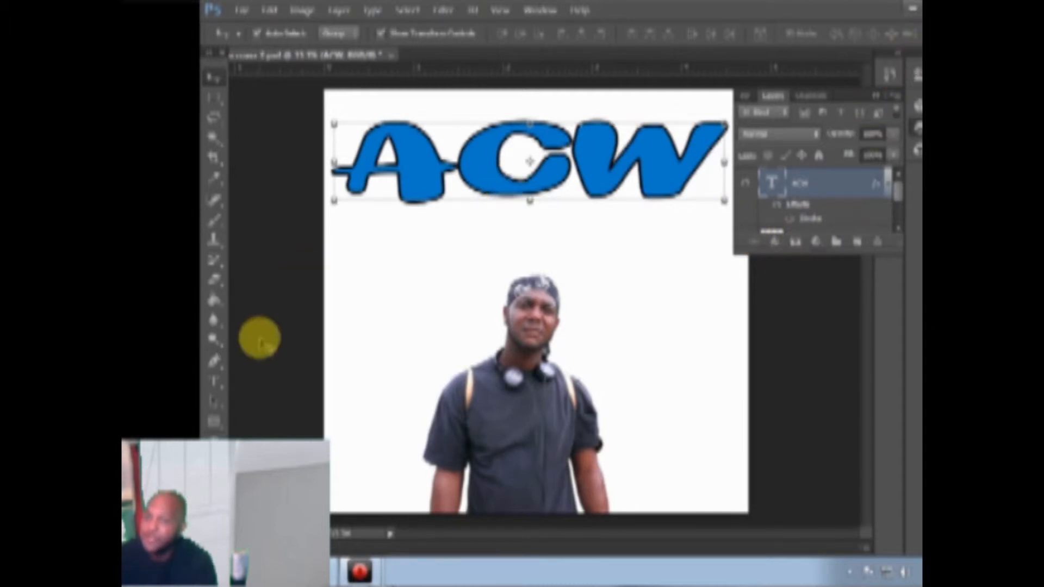
# Step: Select all the letters of the ACW title and convert the text into a 3D extrusion
pyautogui.click(214, 380)
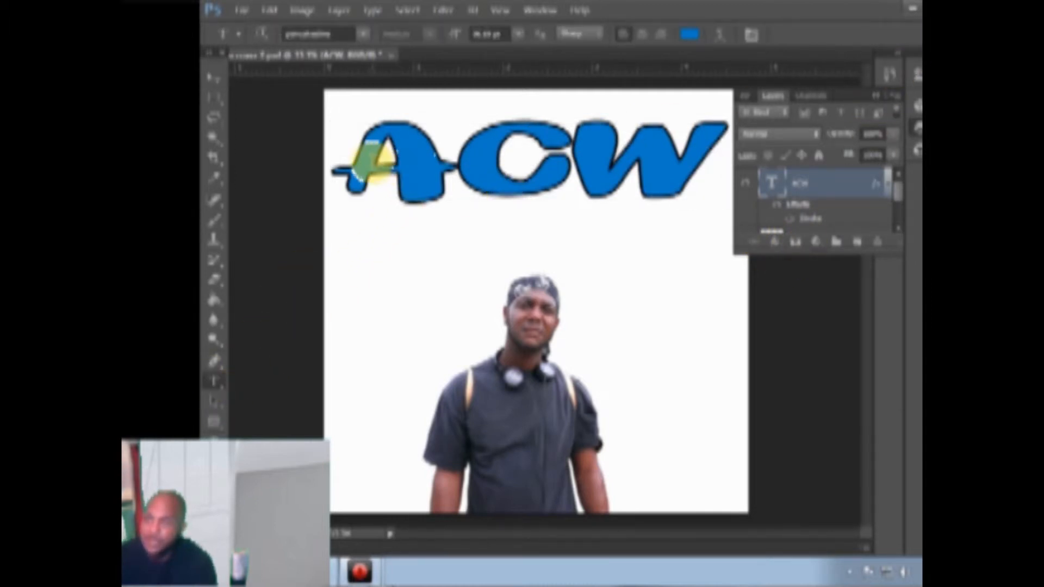
pyautogui.moveTo(362, 158); pyautogui.dragTo(710, 174)
pyautogui.click(900, 33)
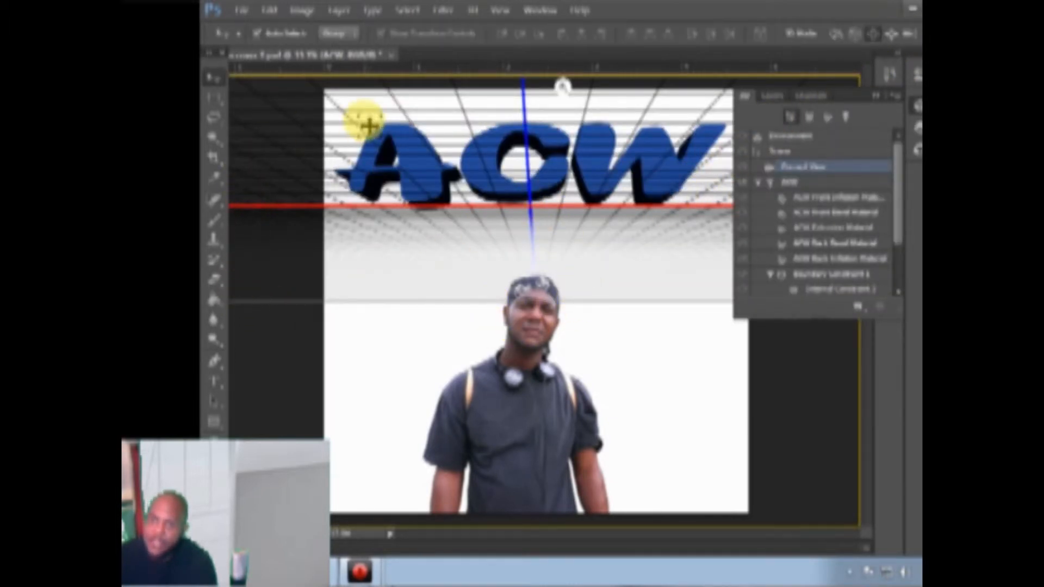
# Step: Orbit the 3D scene so the ACW title is seen from above at a slight angle, and shift the title towards the cover's upper edge
pyautogui.click(836, 34)
pyautogui.moveTo(586, 175); pyautogui.dragTo(589, 190)
pyautogui.moveTo(573, 86)
pyautogui.mouseDown()
pyautogui.moveTo(631, 87)
pyautogui.moveTo(584, 84)
pyautogui.mouseUp()
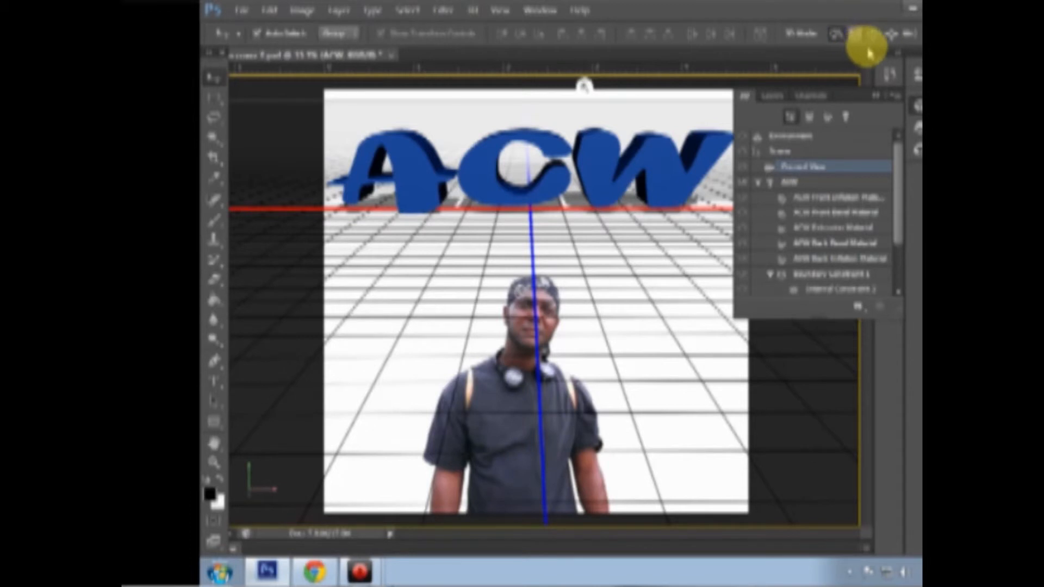
pyautogui.moveTo(625, 173); pyautogui.dragTo(615, 183)
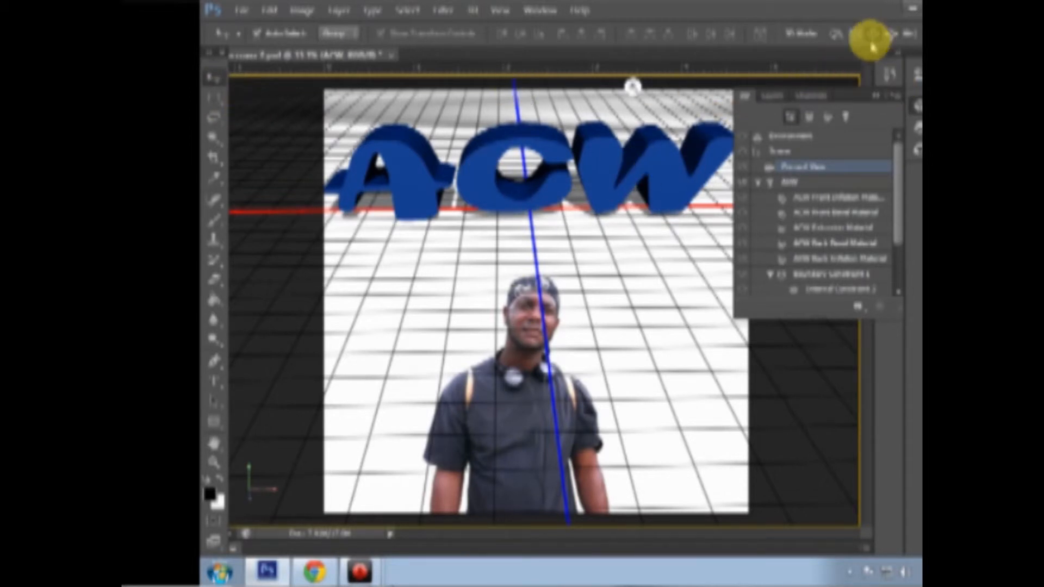
pyautogui.moveTo(626, 165); pyautogui.dragTo(630, 163)
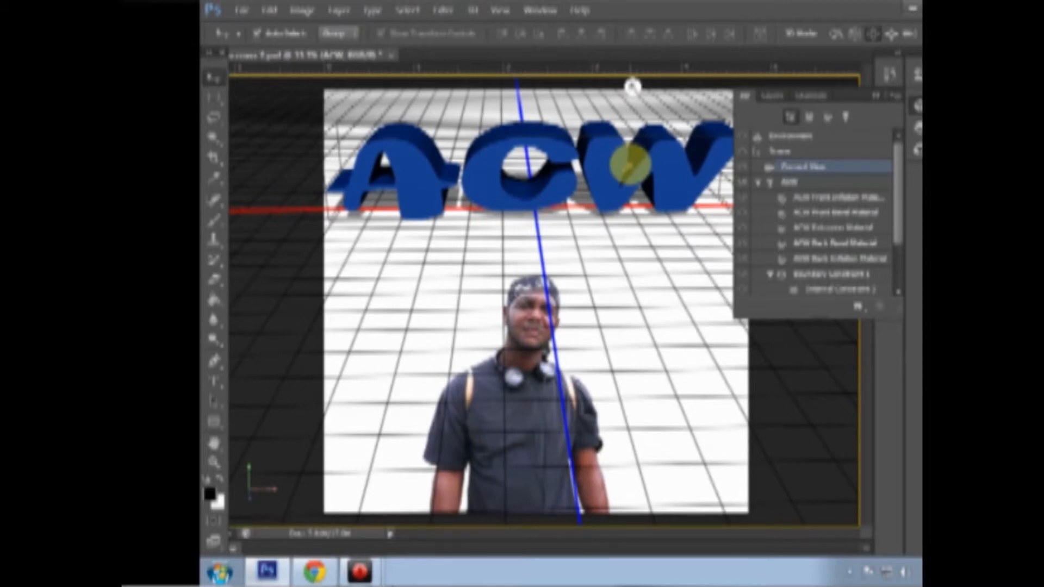
pyautogui.moveTo(630, 164); pyautogui.dragTo(632, 140)
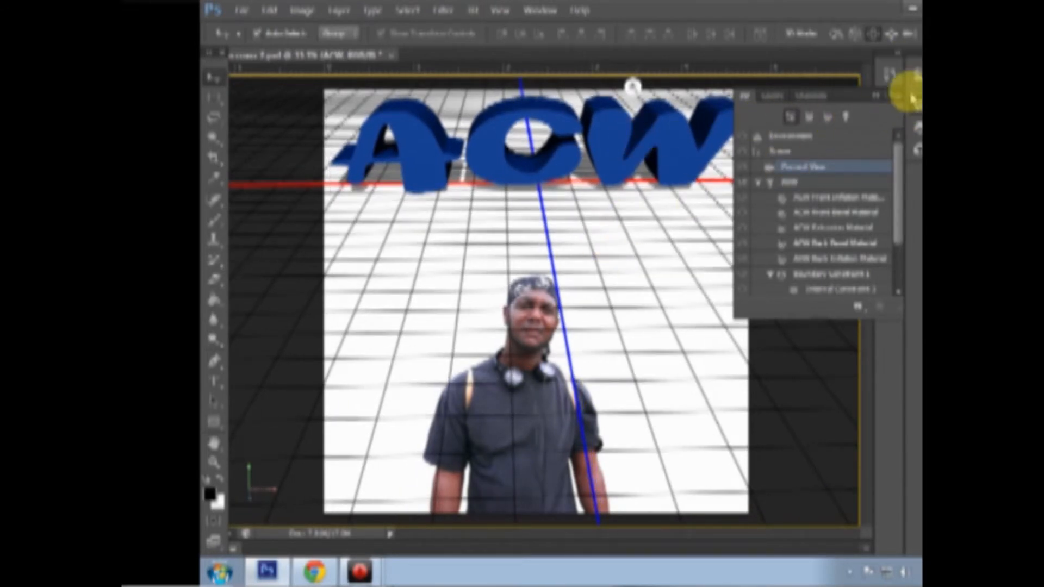
# Step: Try a smaller ACW title by moving the 3D scene farther back, and preview it without the ground grid
pyautogui.moveTo(628, 171); pyautogui.dragTo(574, 479)
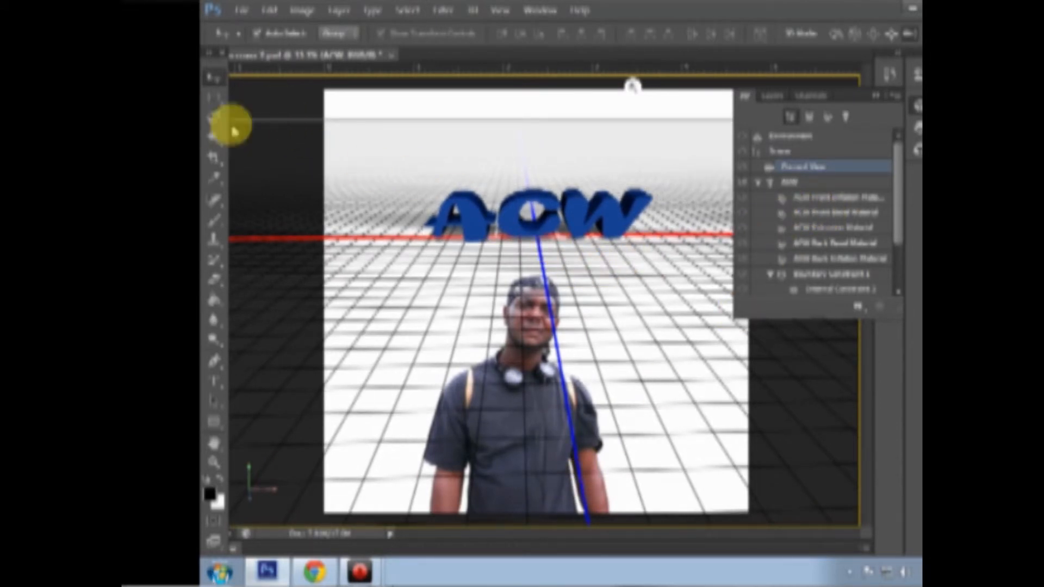
pyautogui.click(780, 97)
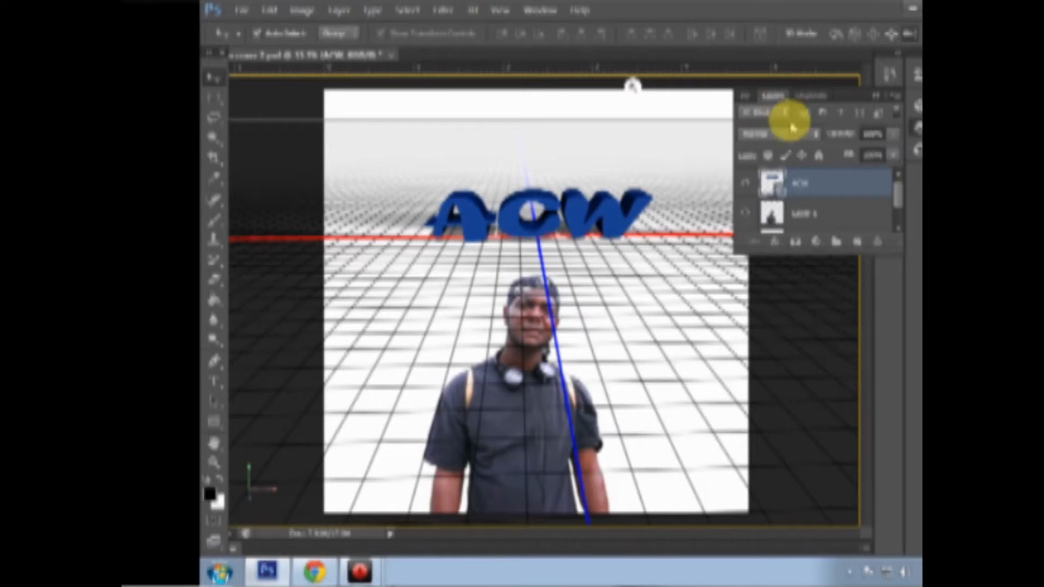
pyautogui.click(805, 215)
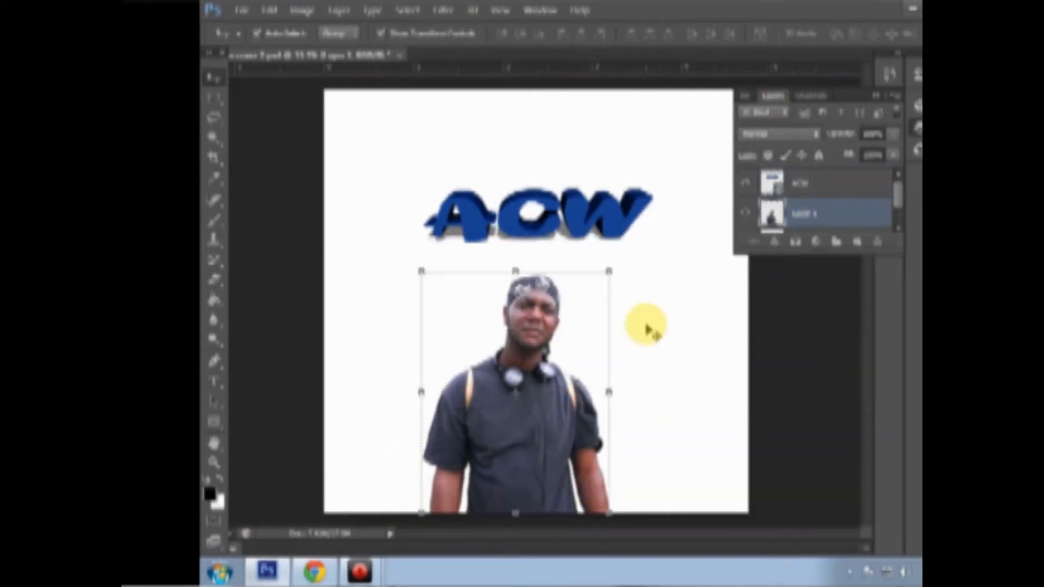
pyautogui.click(523, 217)
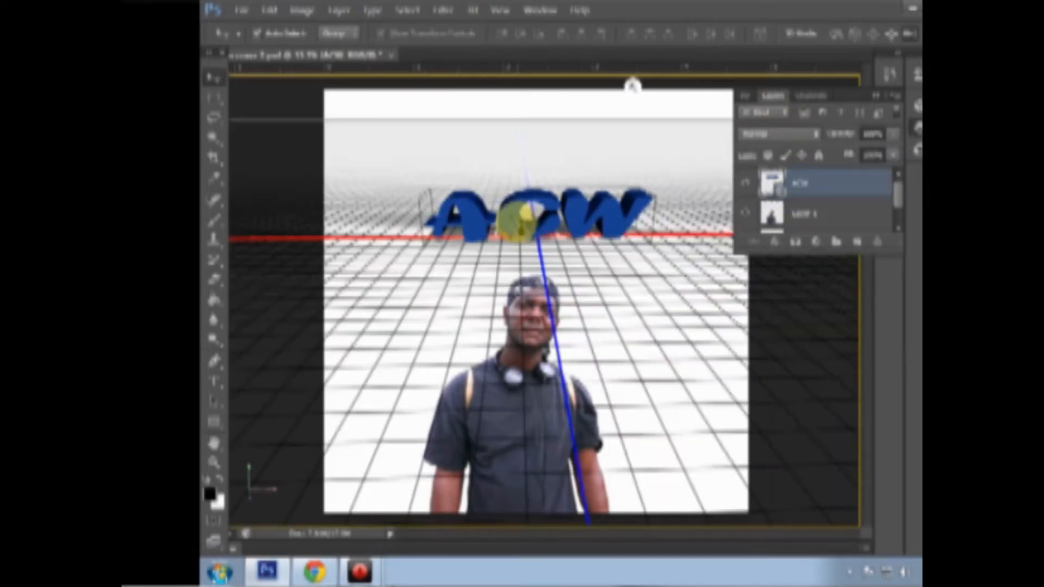
# Step: Enlarge the 3D ACW title across the upper part of the cover and select the man's layer
pyautogui.moveTo(586, 229); pyautogui.dragTo(627, 8)
pyautogui.moveTo(585, 170); pyautogui.dragTo(566, 158)
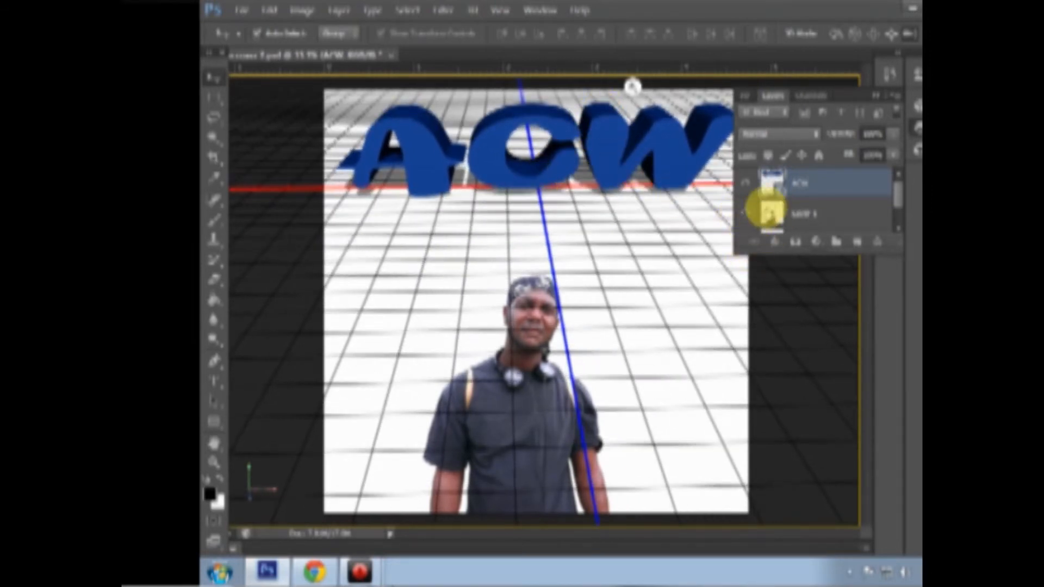
pyautogui.click(813, 216)
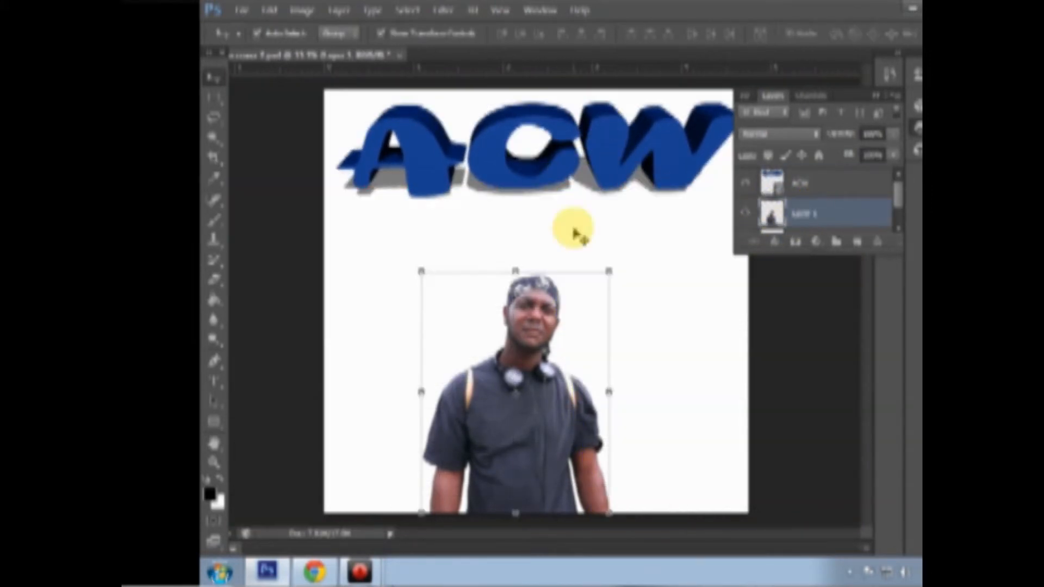
# Step: Start opening an image file and browse the G: drive through ACW, Program and the Adobe CS5 Master Collection folder to BACKGROUNDS
pyautogui.click(244, 11)
pyautogui.click(262, 38)
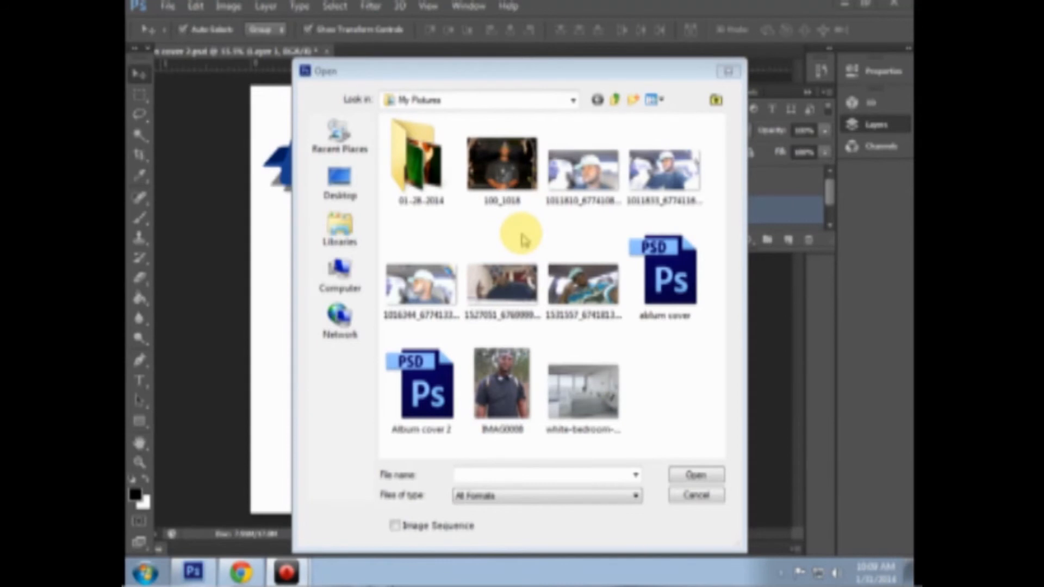
pyautogui.click(570, 222)
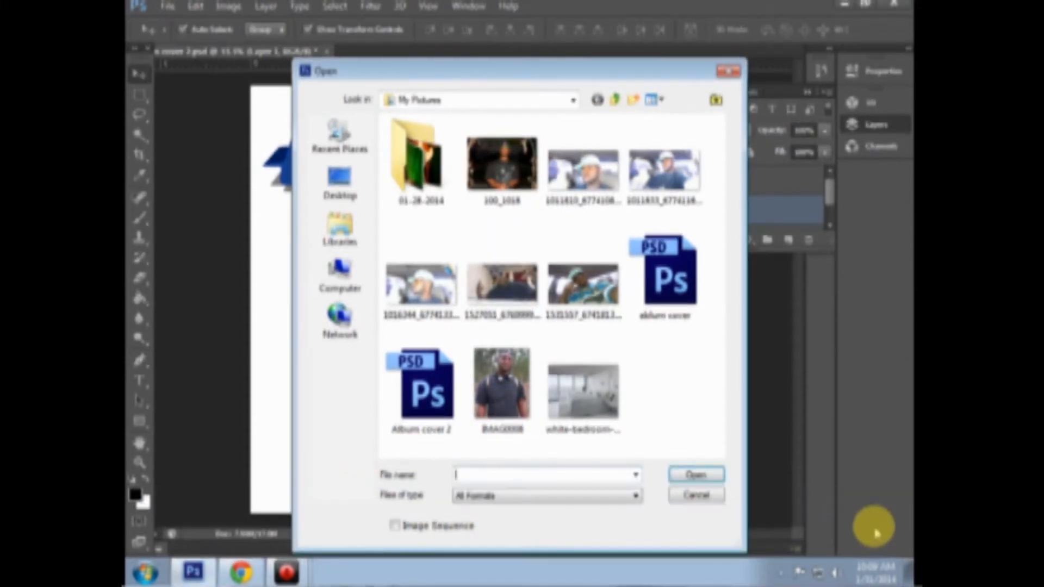
pyautogui.click(340, 275)
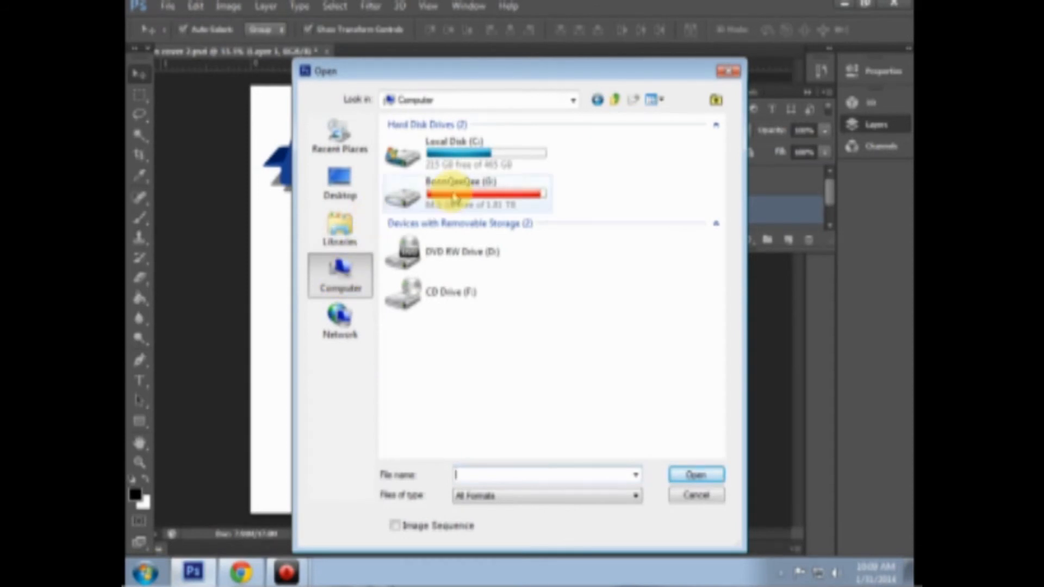
pyautogui.doubleClick(451, 197)
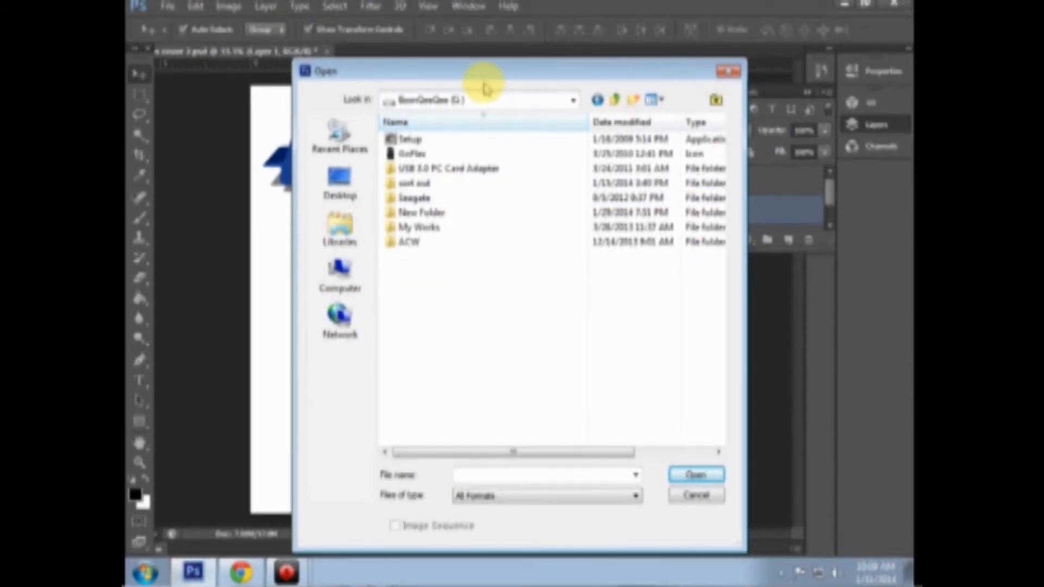
pyautogui.doubleClick(431, 250)
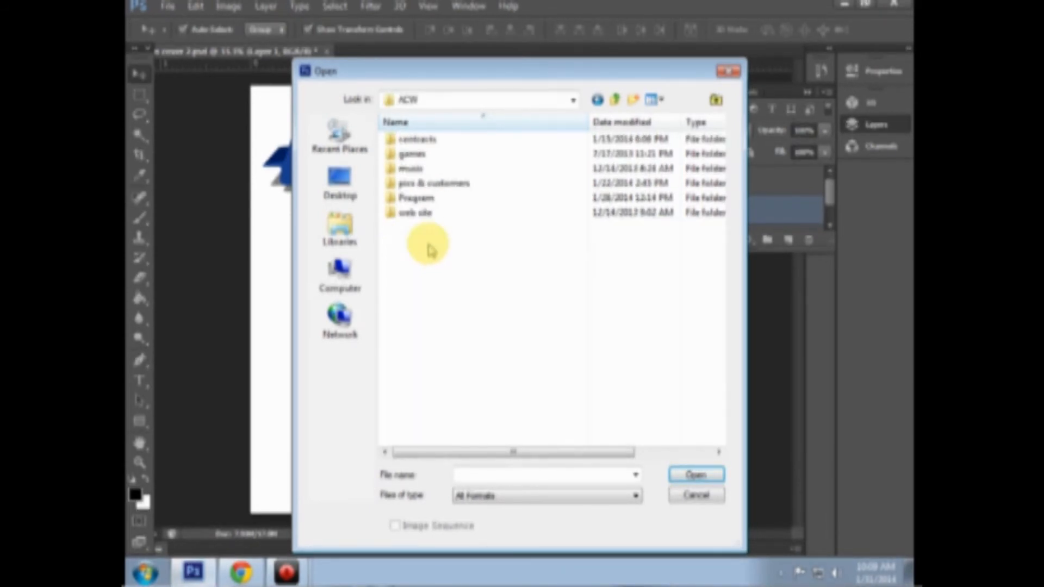
pyautogui.doubleClick(438, 199)
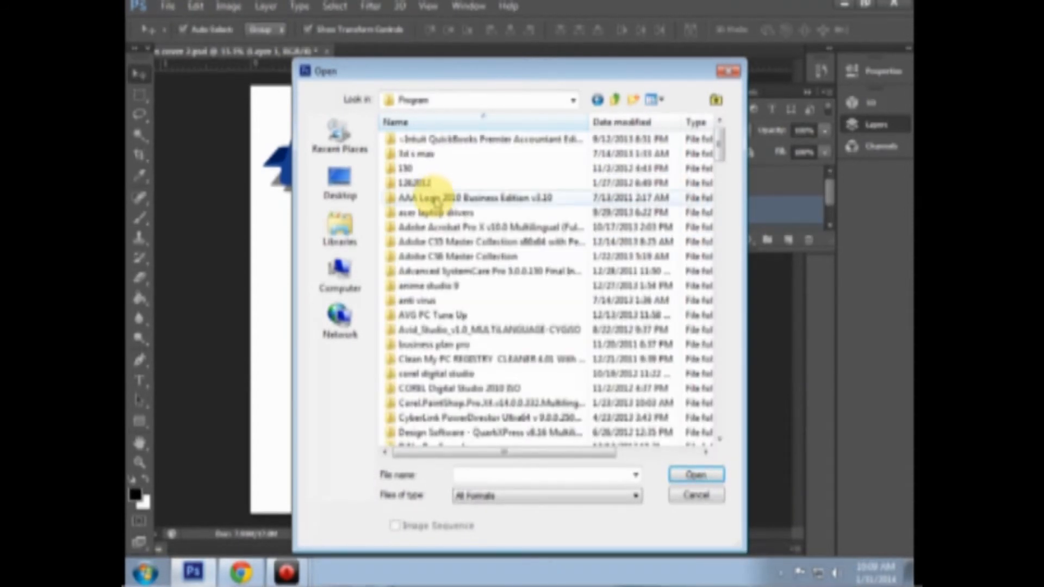
pyautogui.doubleClick(433, 242)
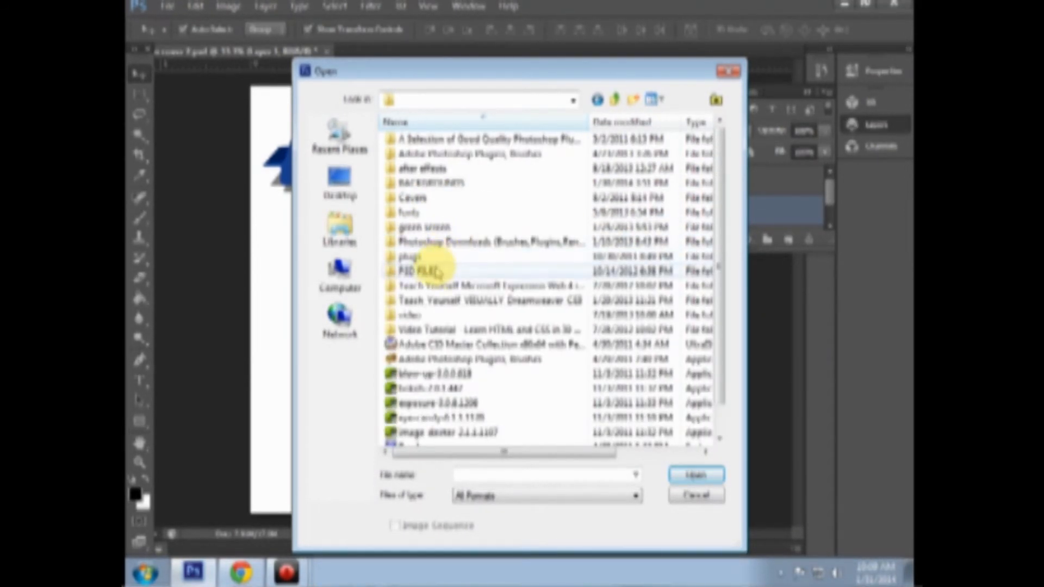
pyautogui.doubleClick(449, 183)
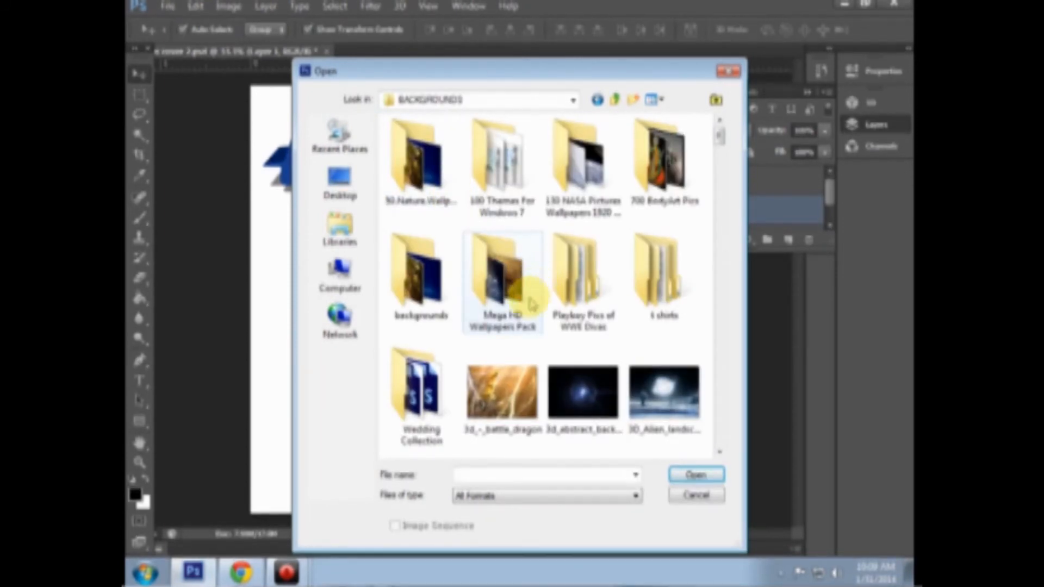
pyautogui.scroll(-3, 532, 304)
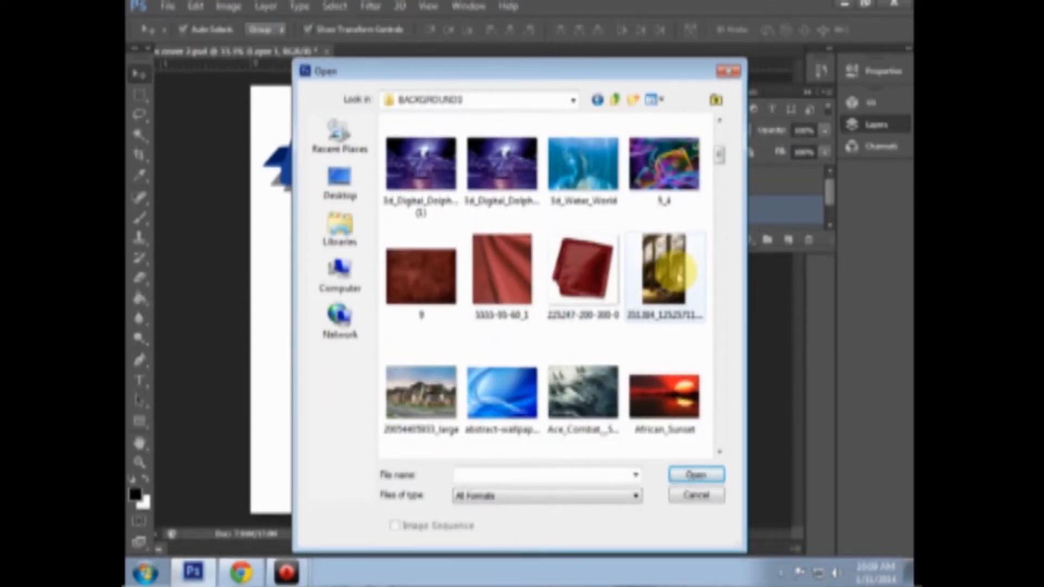
pyautogui.click(674, 272)
pyautogui.rightClick(673, 279)
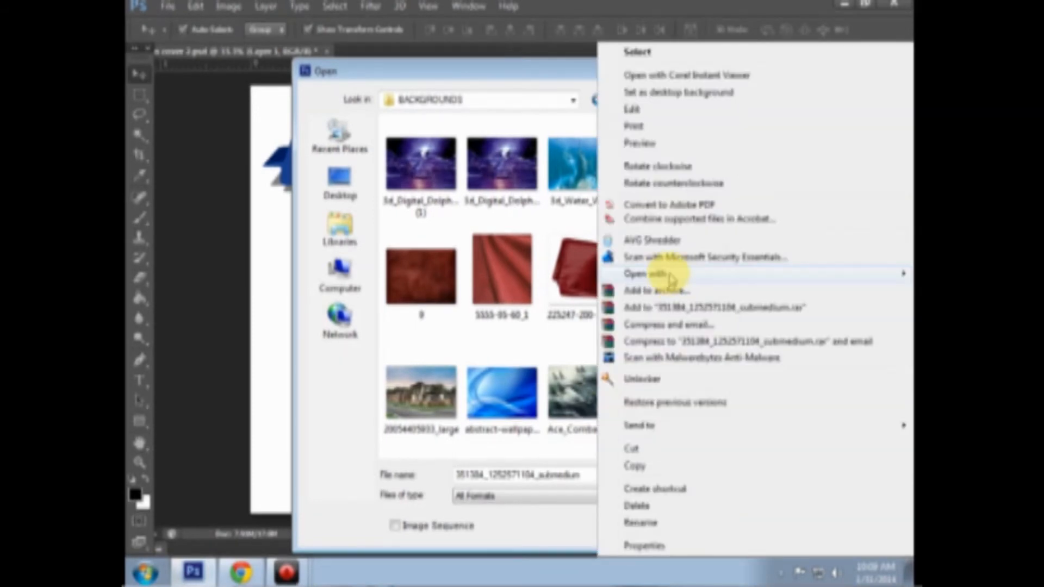
pyautogui.click(641, 144)
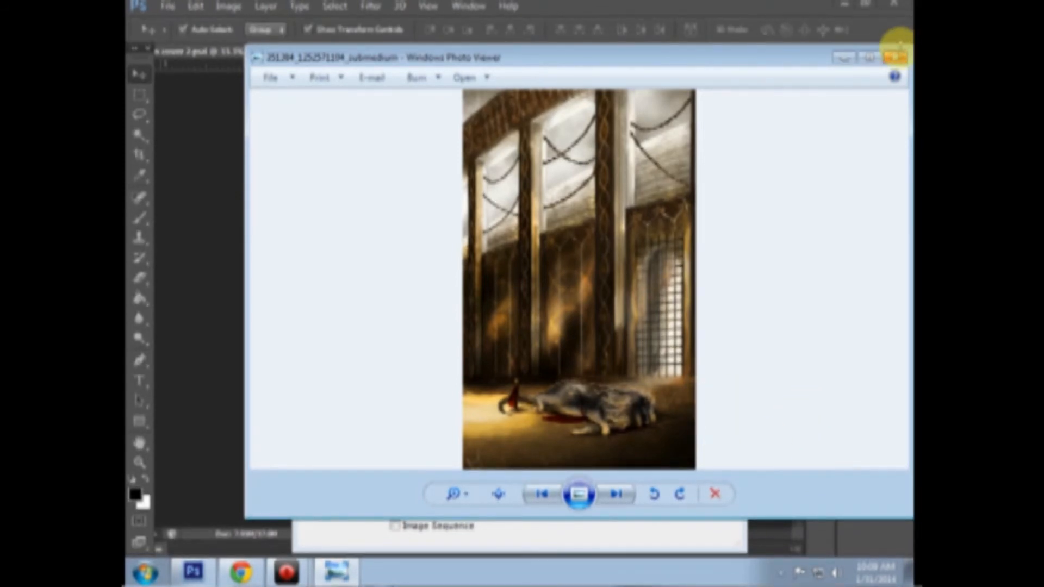
pyautogui.click(896, 57)
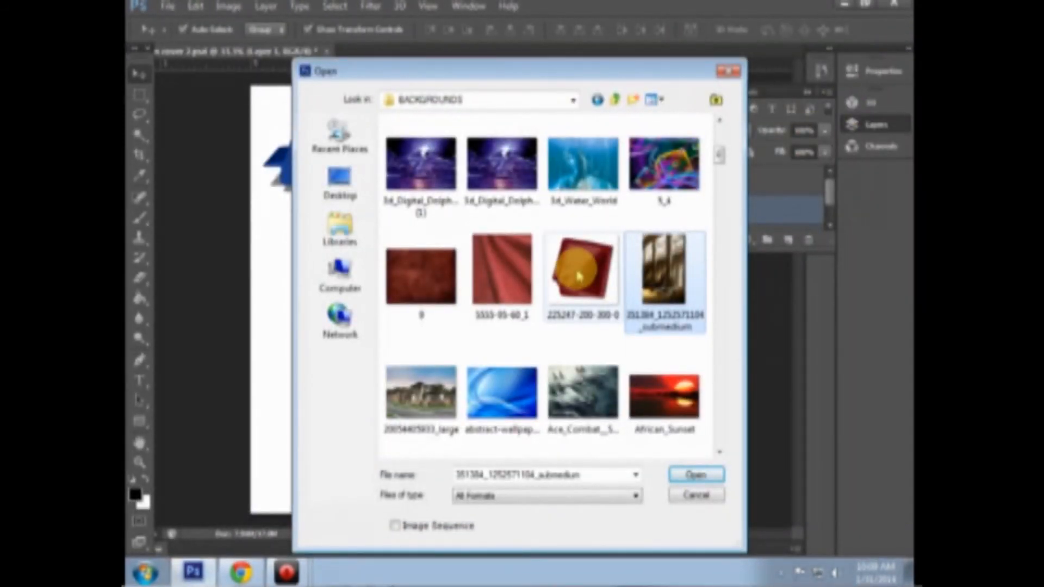
# Step: Look through more background images in the folder and preview Beast_storms
pyautogui.scroll(-3, 579, 276)
pyautogui.scroll(-3, 580, 275)
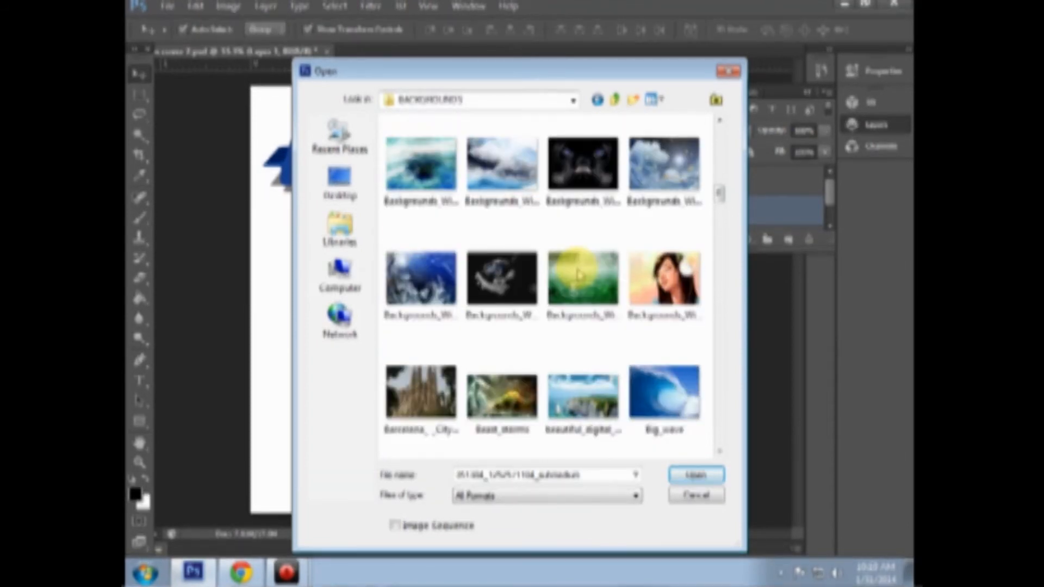
pyautogui.scroll(-3, 580, 274)
pyautogui.scroll(3, 577, 269)
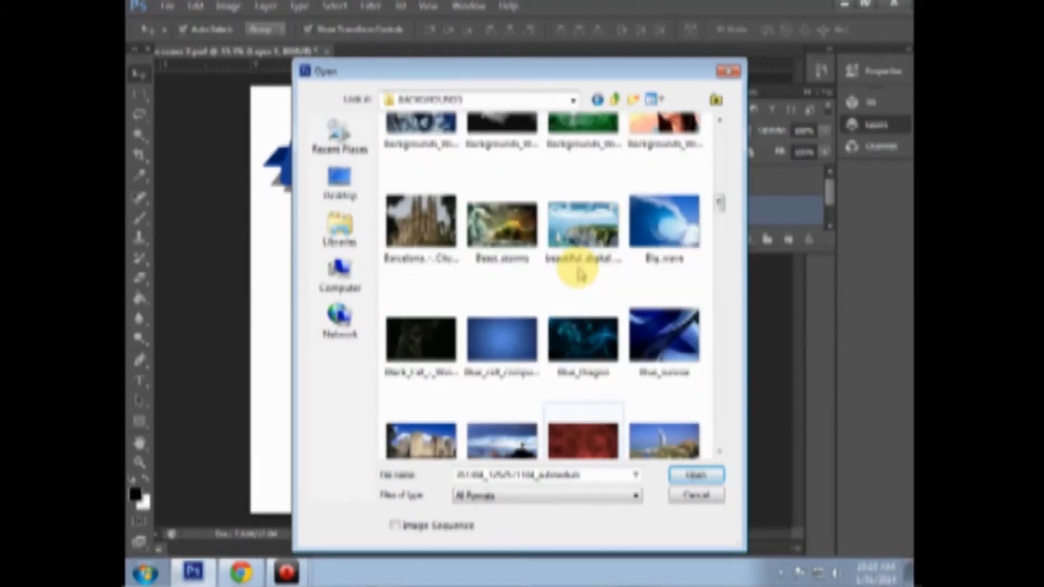
pyautogui.click(517, 233)
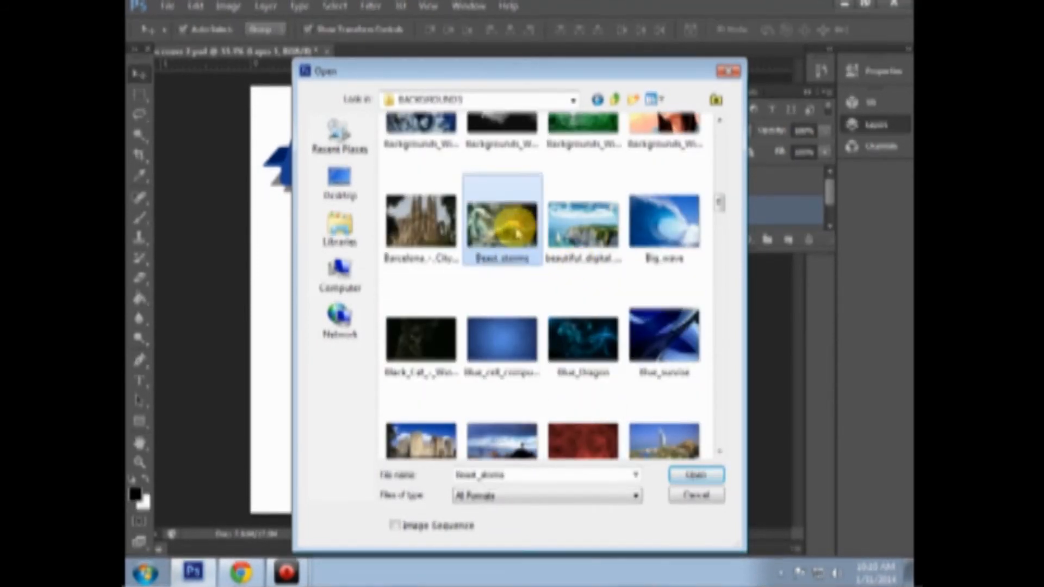
pyautogui.rightClick(517, 232)
pyautogui.click(554, 144)
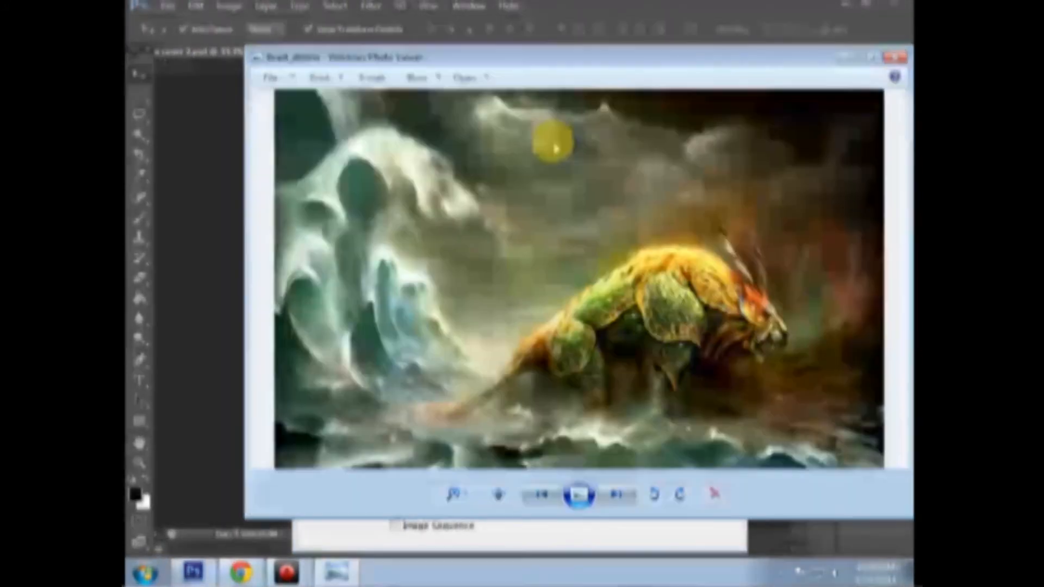
# Step: Close the Beast_storms preview and look through further background images in the BACKGROUNDS folder
pyautogui.click(895, 56)
pyautogui.scroll(-3, 408, 292)
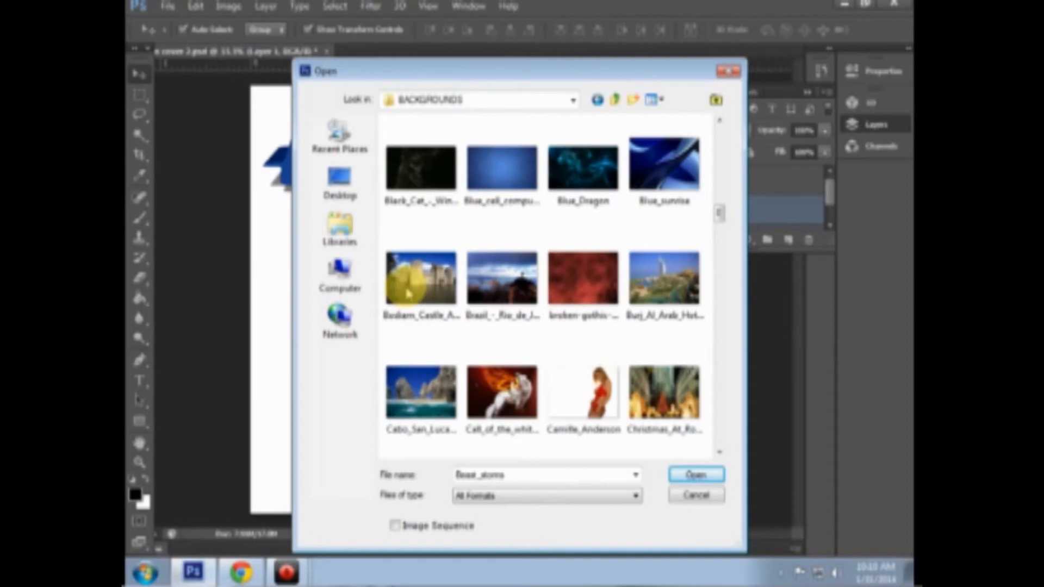
pyautogui.scroll(-3, 408, 292)
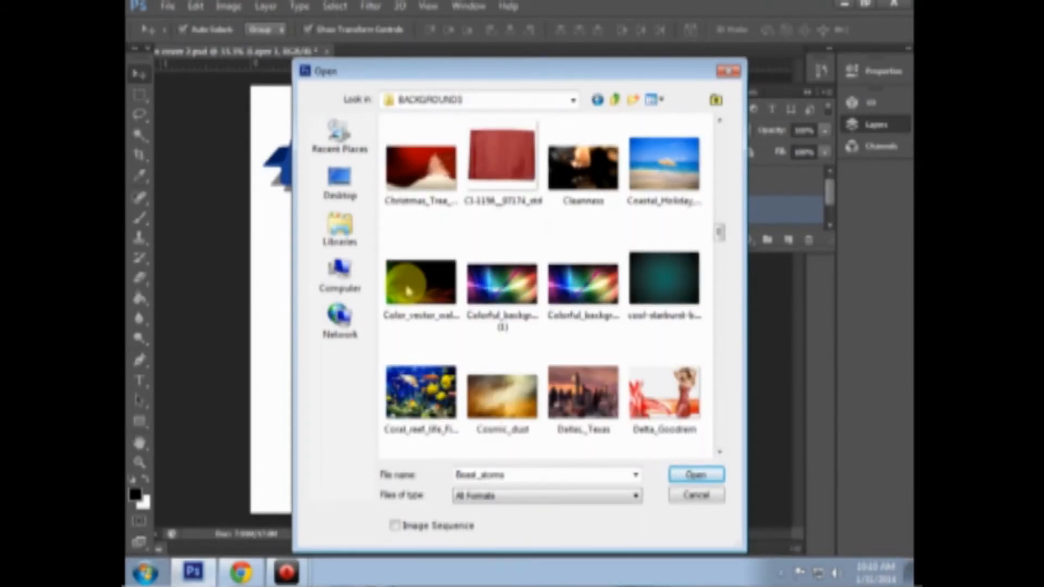
pyautogui.scroll(-3, 403, 287)
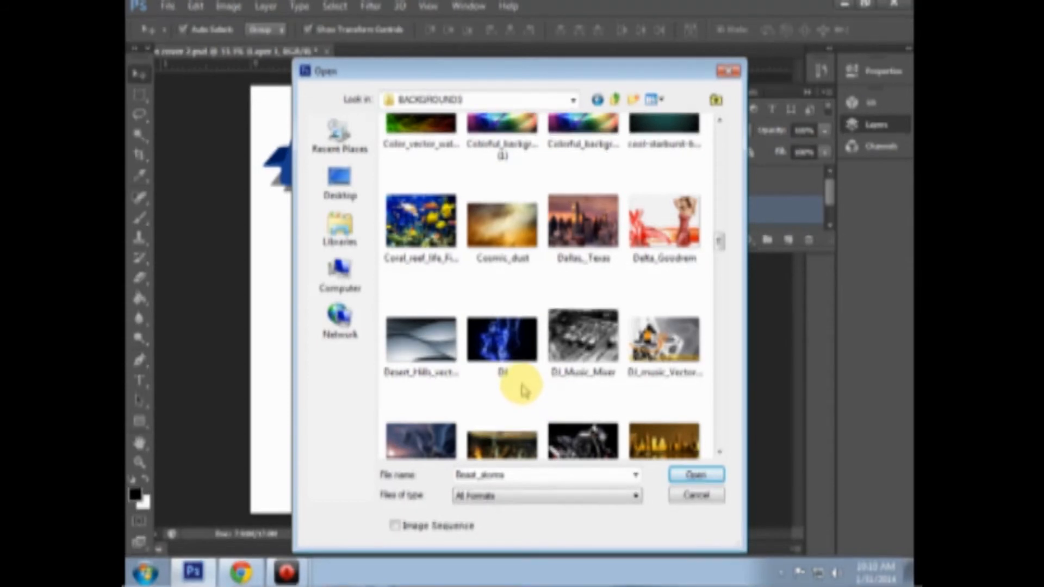
pyautogui.scroll(-6, 522, 389)
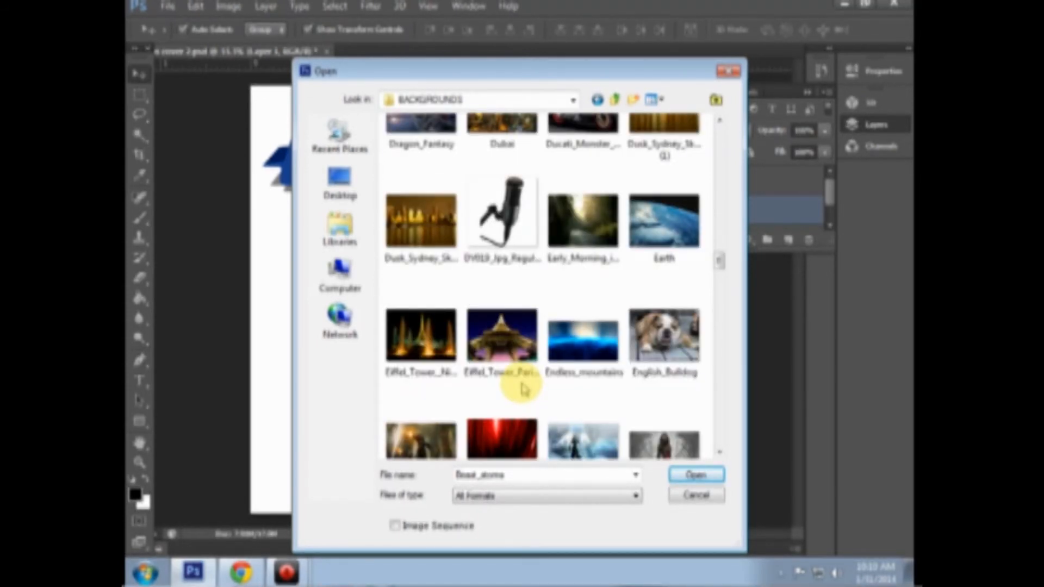
pyautogui.scroll(-4, 522, 387)
pyautogui.scroll(4, 519, 382)
# Step: Preview the image Dusk_Sydney_Skyline from the BACKGROUNDS folder and close the preview
pyautogui.click(430, 218)
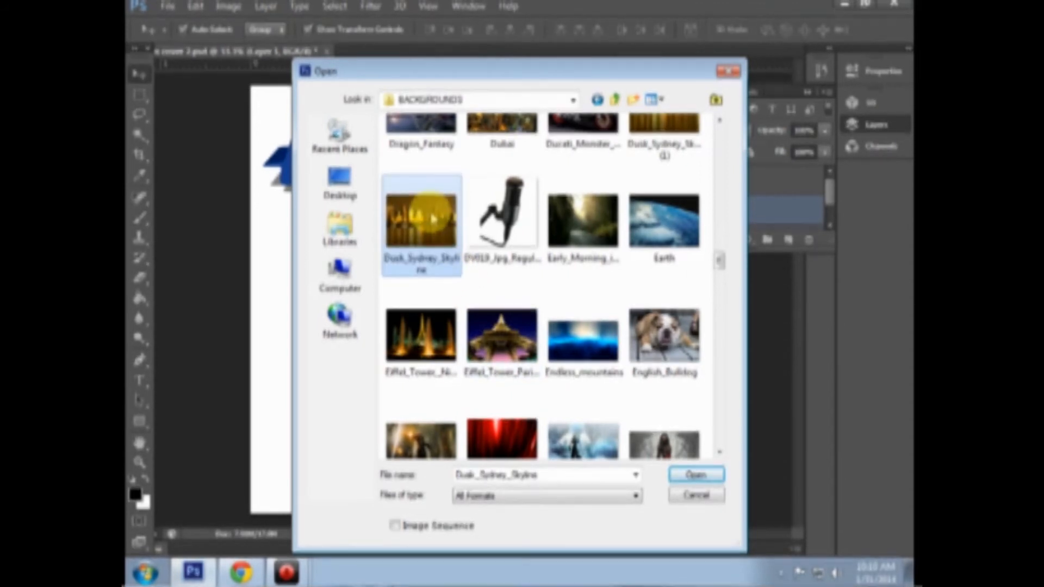
pyautogui.rightClick(433, 217)
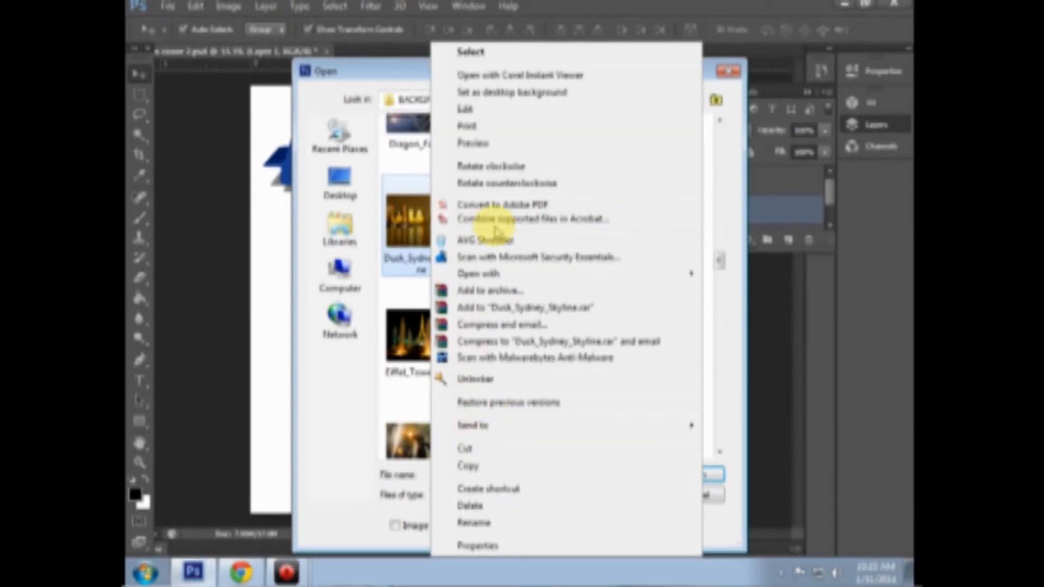
pyautogui.click(484, 144)
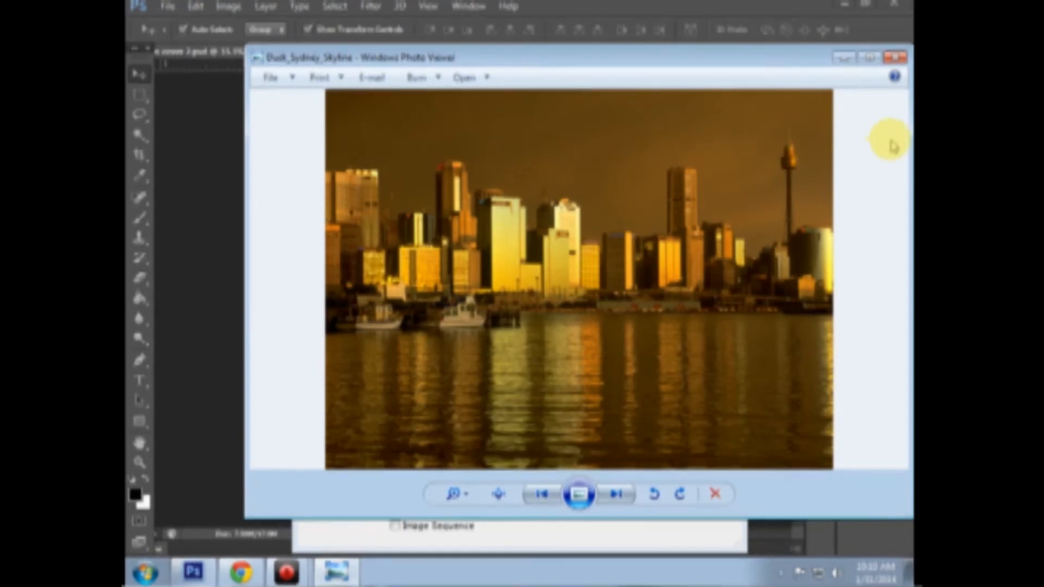
pyautogui.click(893, 58)
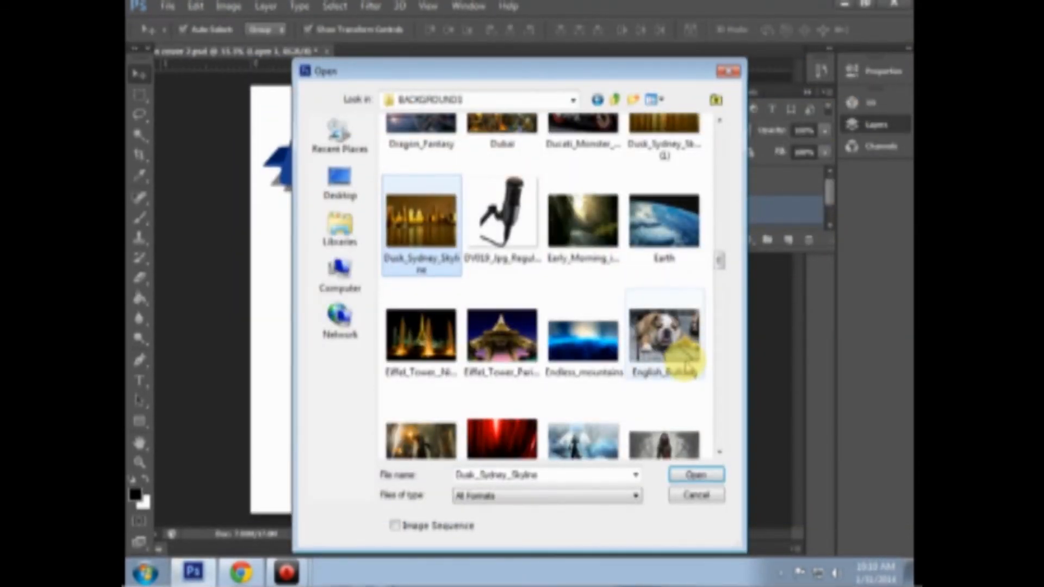
# Step: Preview the image Endless_mountains, close the preview and open the image for editing
pyautogui.scroll(-3, 674, 338)
pyautogui.click(606, 184)
pyautogui.rightClick(605, 184)
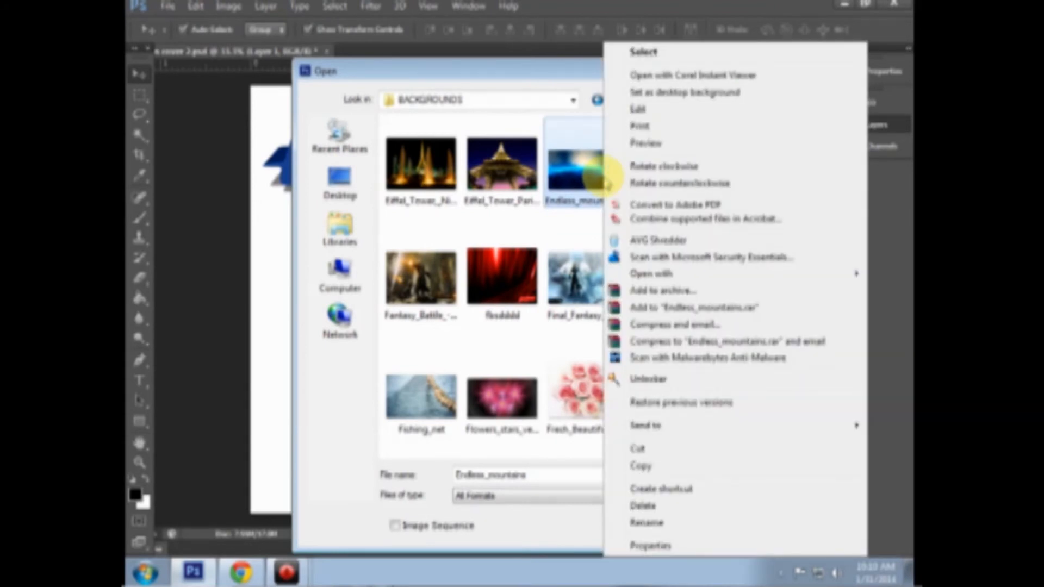
pyautogui.click(612, 143)
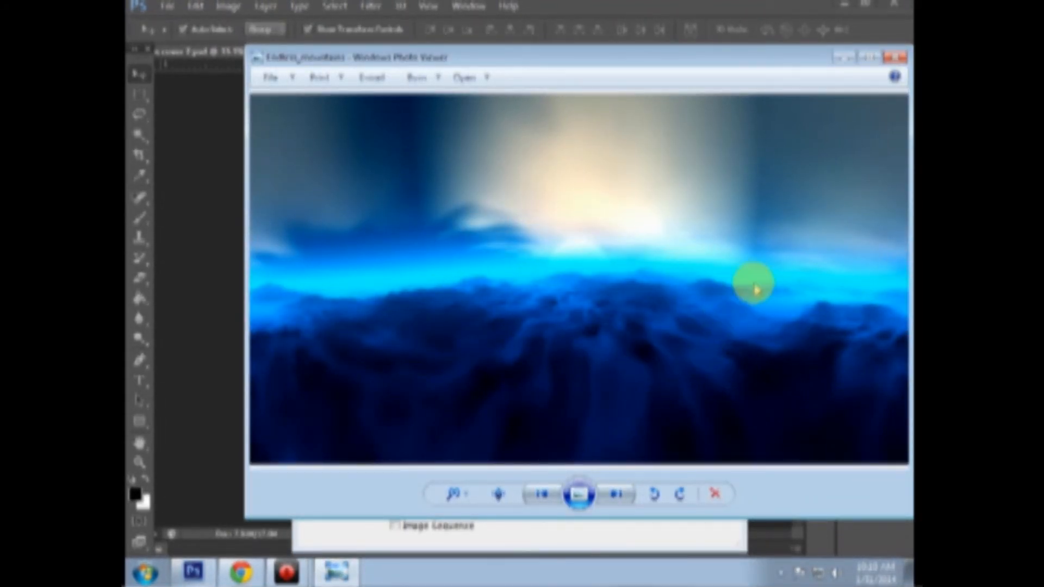
pyautogui.click(897, 59)
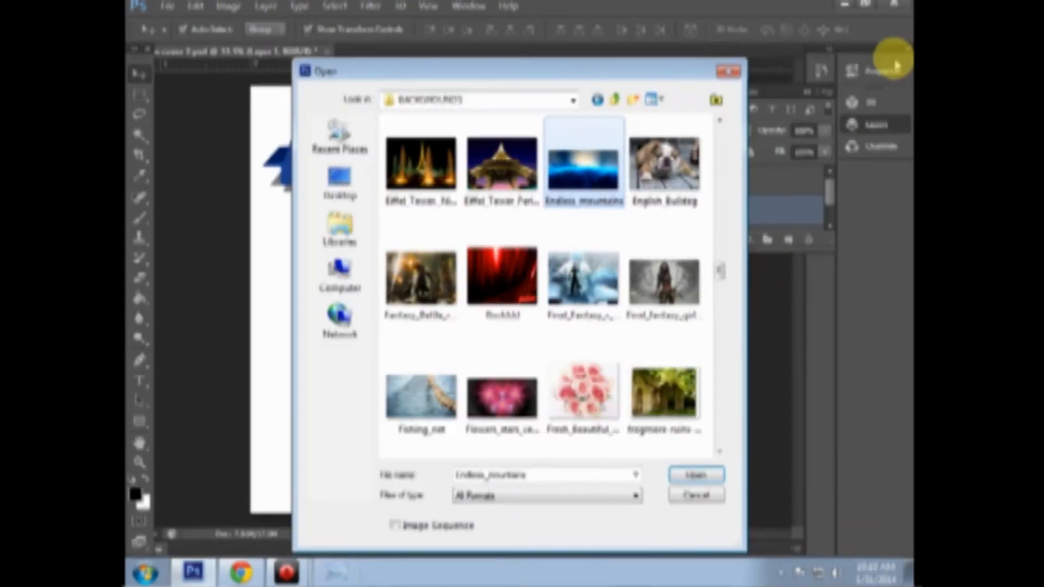
pyautogui.click(682, 481)
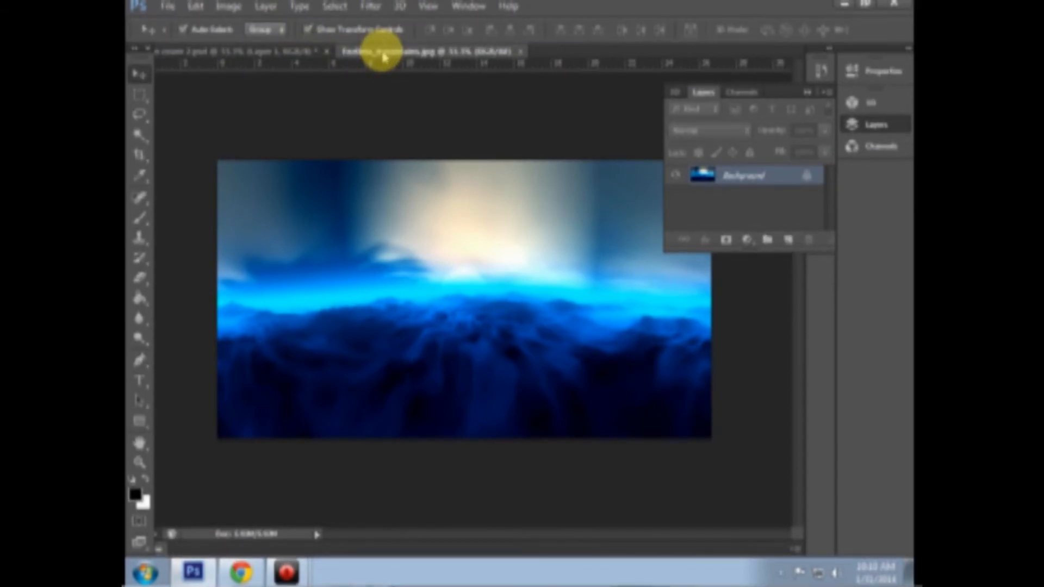
# Step: Copy the Endless_mountains image into the album cover, aligned to its upper-left corner, and close the source image
pyautogui.moveTo(384, 56); pyautogui.dragTo(385, 381)
pyautogui.moveTo(851, 177); pyautogui.dragTo(583, 248)
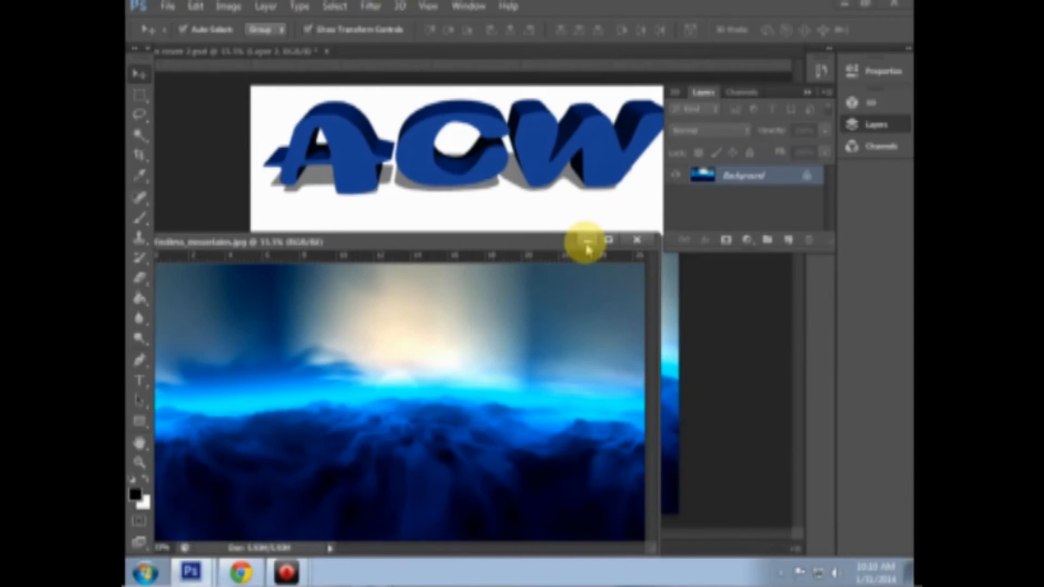
pyautogui.click(633, 242)
pyautogui.moveTo(497, 381); pyautogui.dragTo(429, 229)
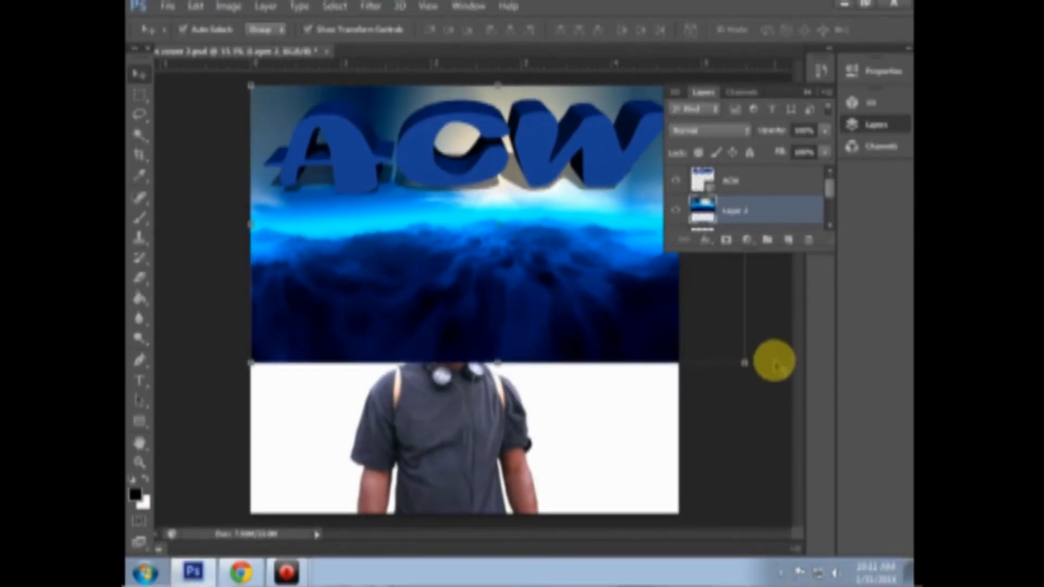
# Step: Stretch the Endless_mountains image to fill the whole square cover and apply the transformation
pyautogui.moveTo(743, 361); pyautogui.dragTo(674, 511)
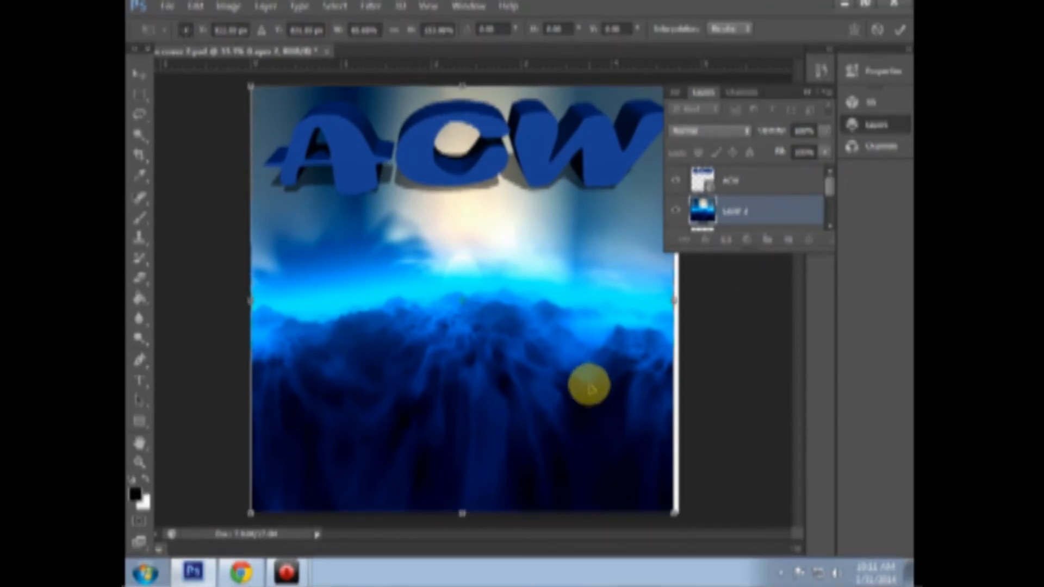
pyautogui.moveTo(675, 514); pyautogui.dragTo(679, 513)
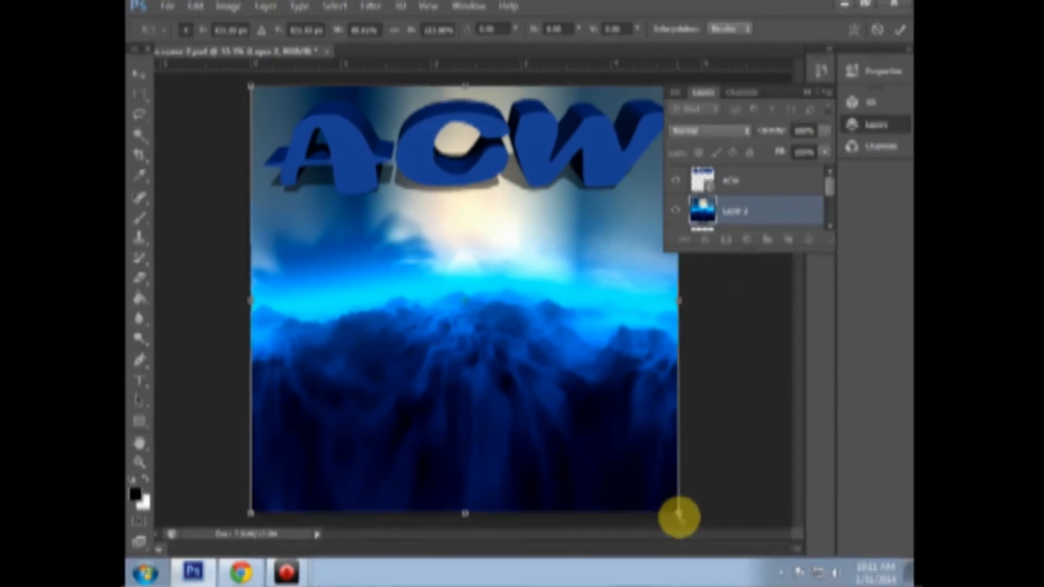
pyautogui.moveTo(830, 185)
pyautogui.mouseDown()
pyautogui.moveTo(832, 221)
pyautogui.moveTo(832, 175)
pyautogui.mouseUp()
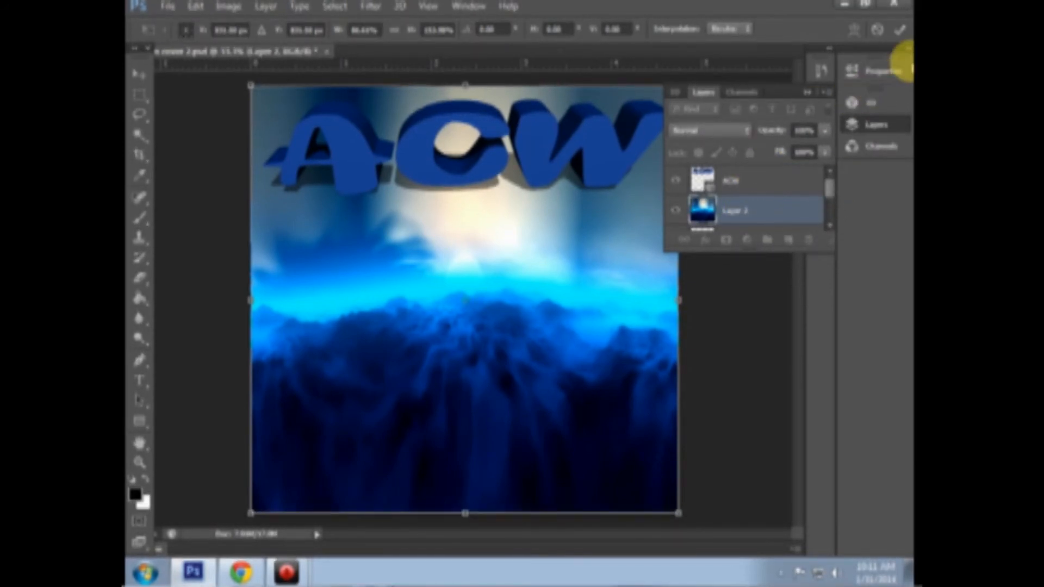
pyautogui.click(900, 29)
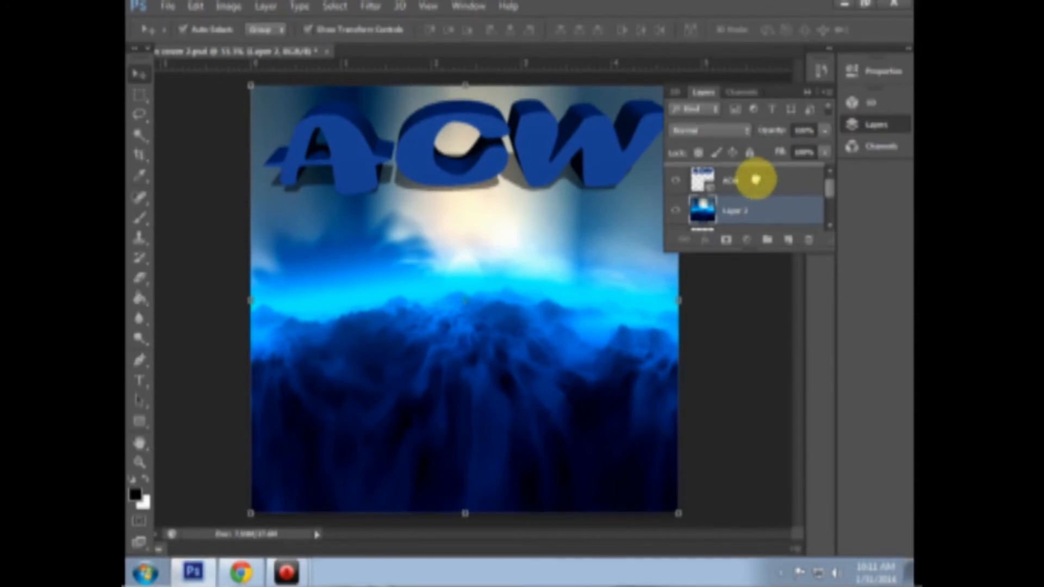
# Step: Move the Endless_mountains layer behind the man, directly above the Background layer, and select the ACW title layer
pyautogui.moveTo(756, 177); pyautogui.dragTo(758, 266)
pyautogui.moveTo(767, 210); pyautogui.dragTo(769, 200)
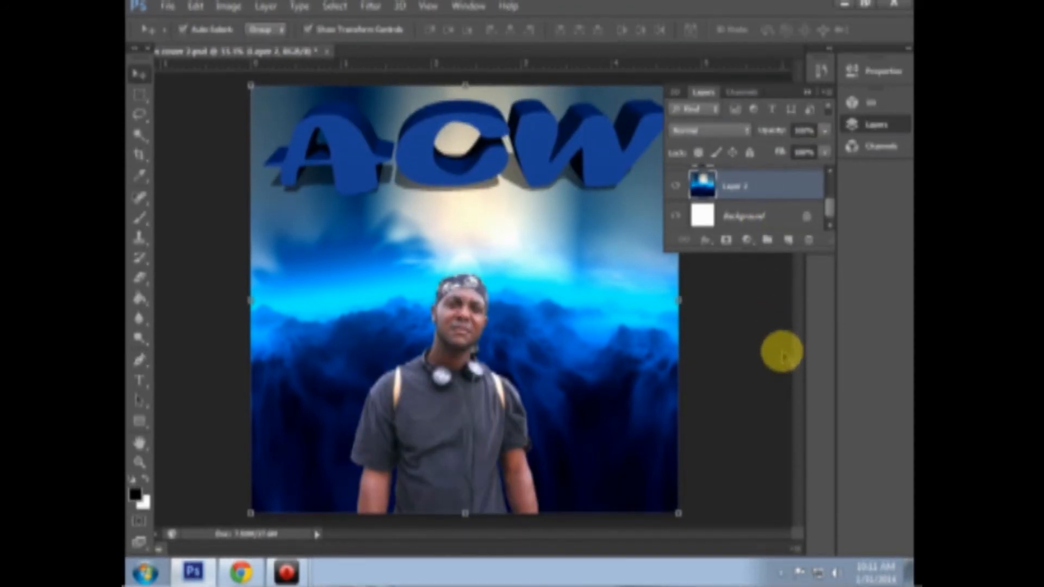
pyautogui.click(764, 351)
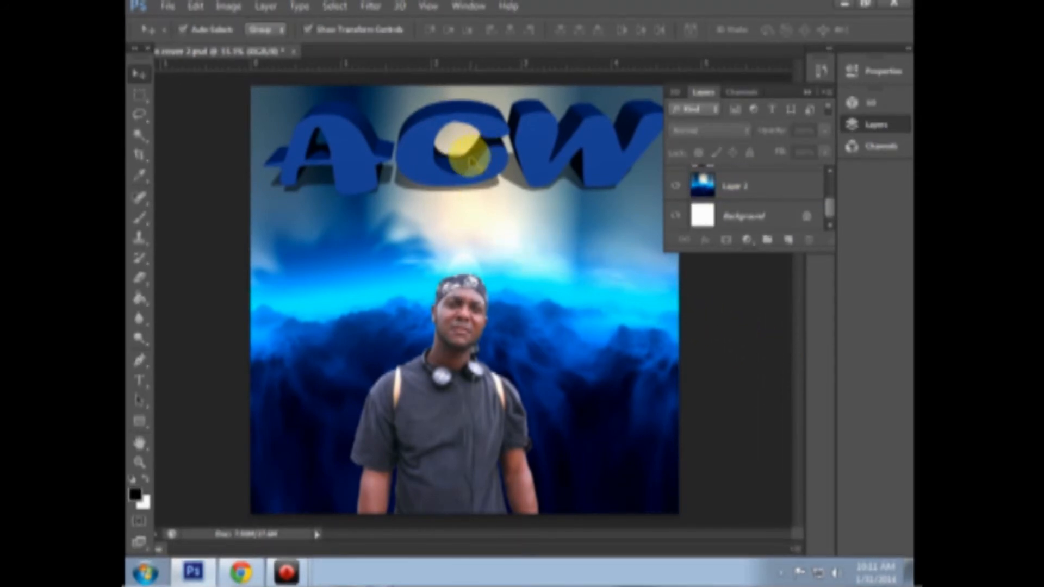
pyautogui.click(416, 158)
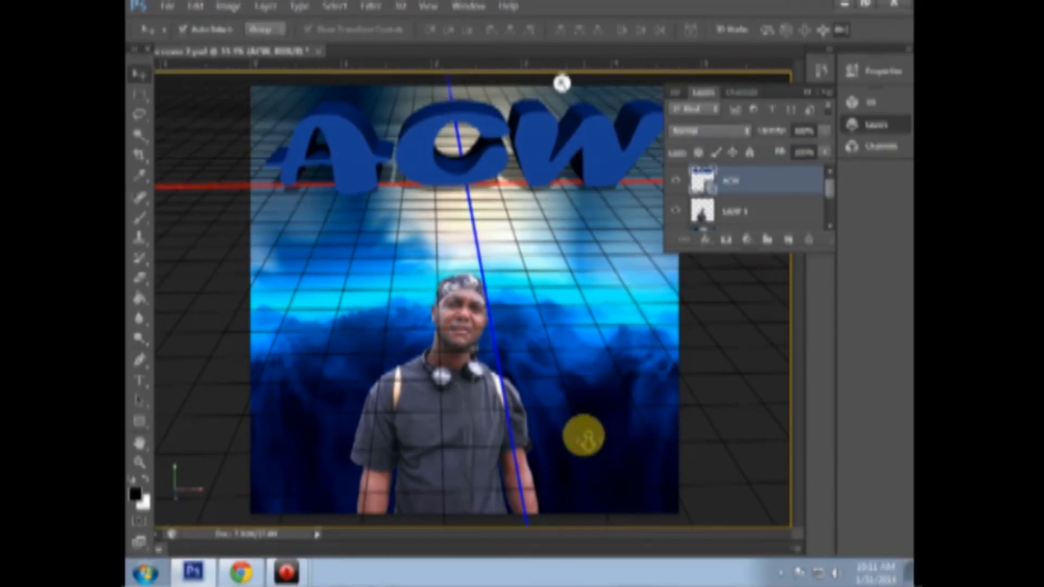
pyautogui.click(140, 218)
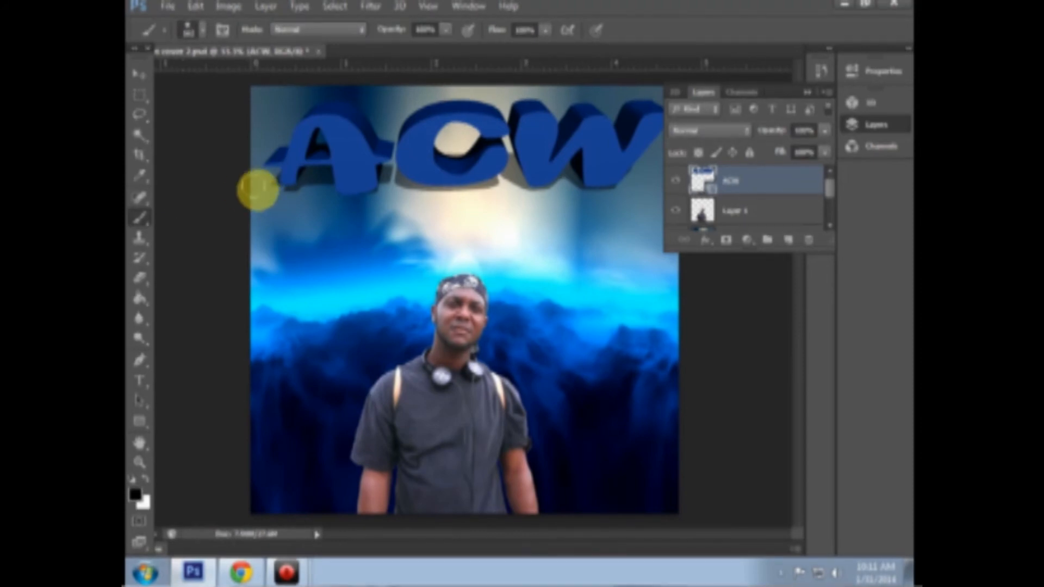
# Step: Start opening another image and browse the G: drive through ACW and pics & customers to the customer's folder
pyautogui.click(167, 6)
pyautogui.click(174, 33)
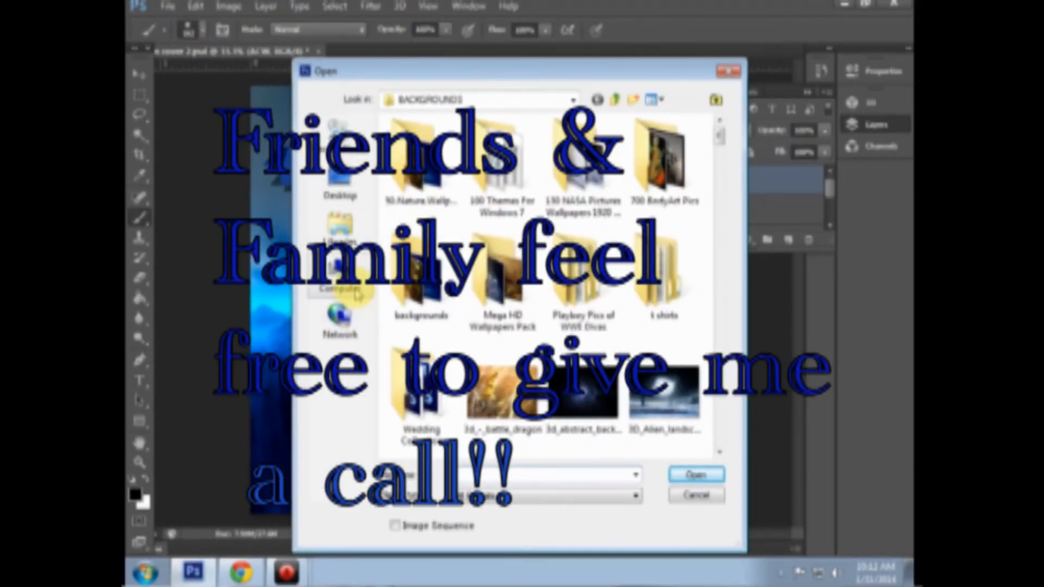
pyautogui.click(375, 292)
pyautogui.doubleClick(403, 190)
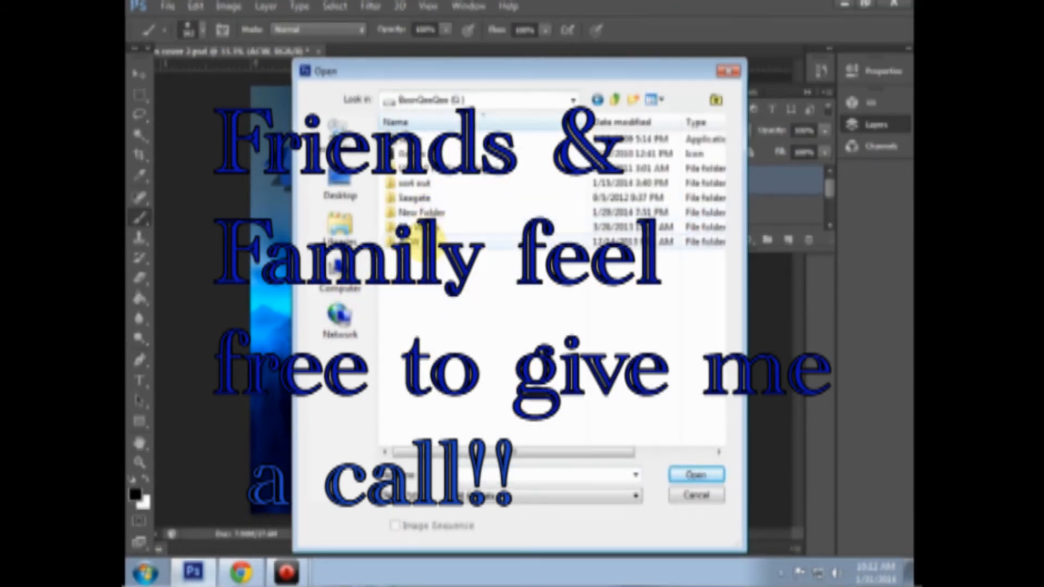
pyautogui.doubleClick(416, 240)
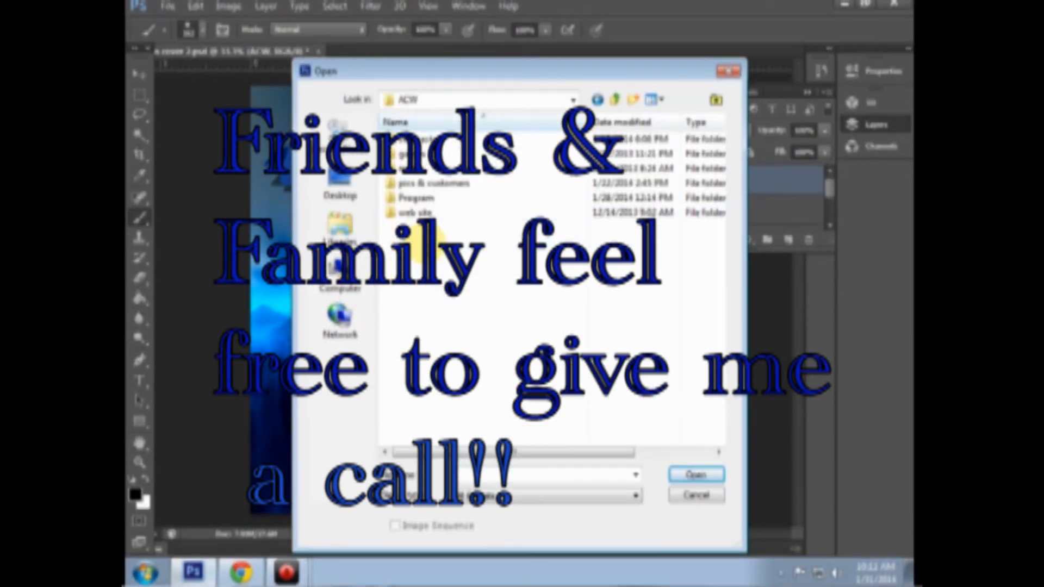
pyautogui.doubleClick(427, 186)
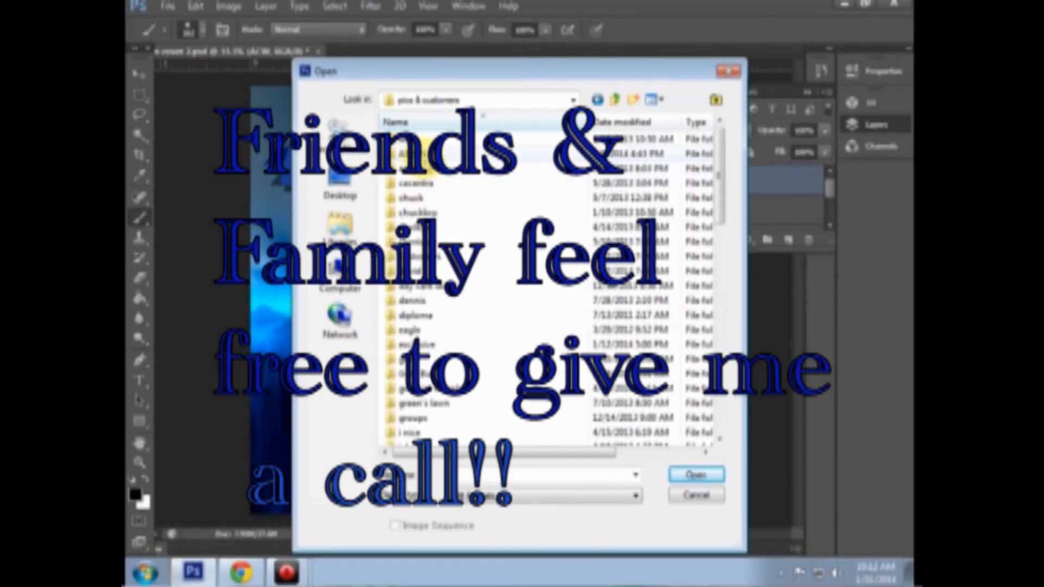
pyautogui.doubleClick(427, 165)
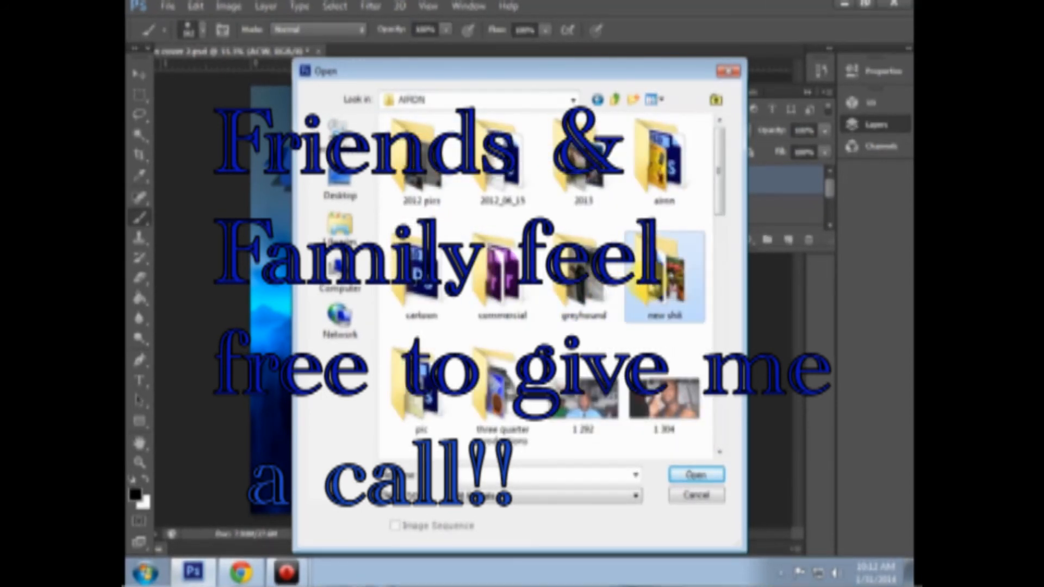
pyautogui.doubleClick(665, 277)
pyautogui.scroll(-5, 611, 297)
pyautogui.scroll(5, 607, 293)
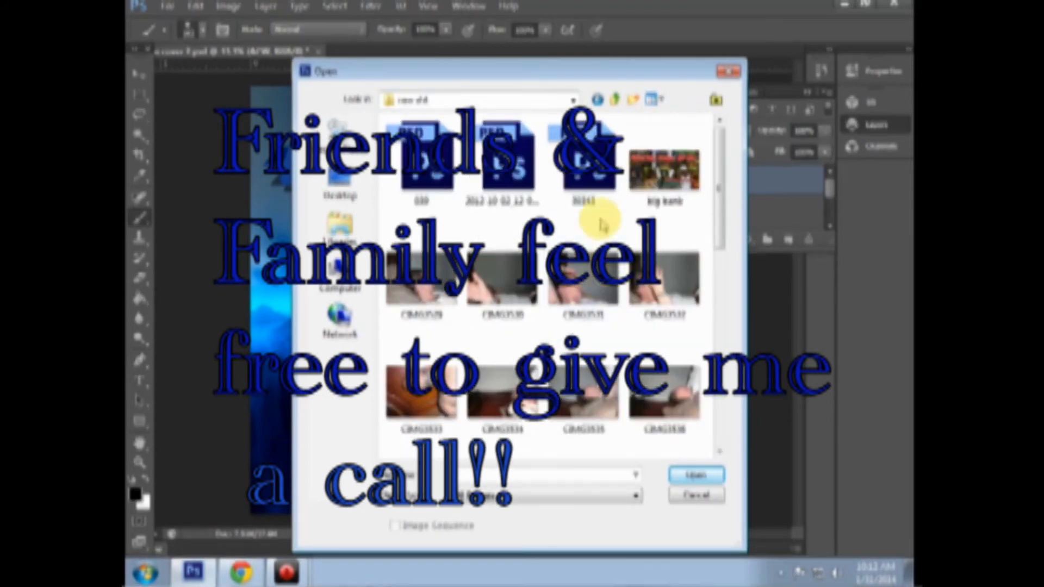
pyautogui.click(597, 98)
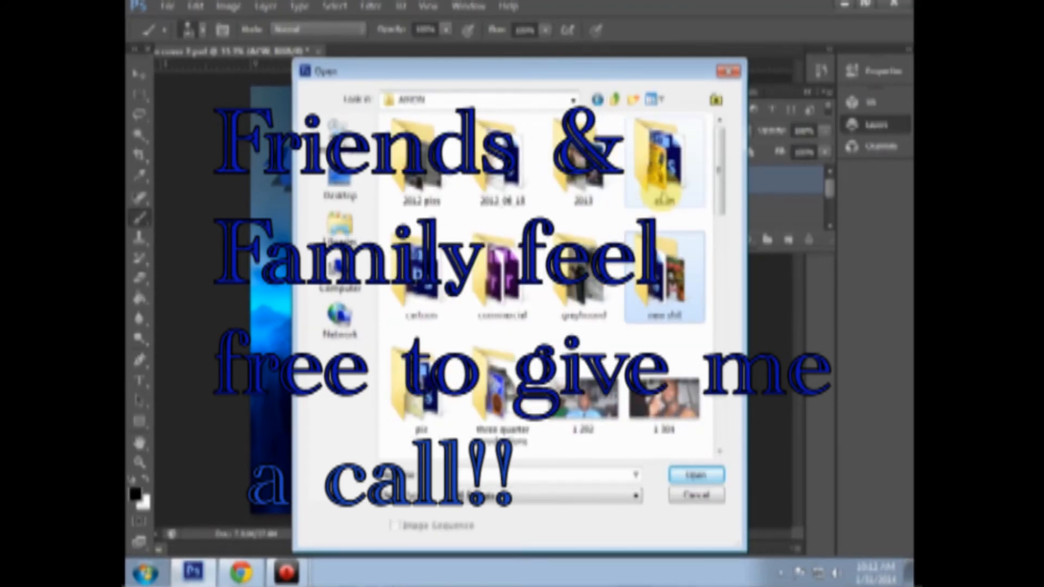
# Step: Open the black Three Quarter Productions logo from the three quarter productions folder
pyautogui.scroll(-3, 579, 234)
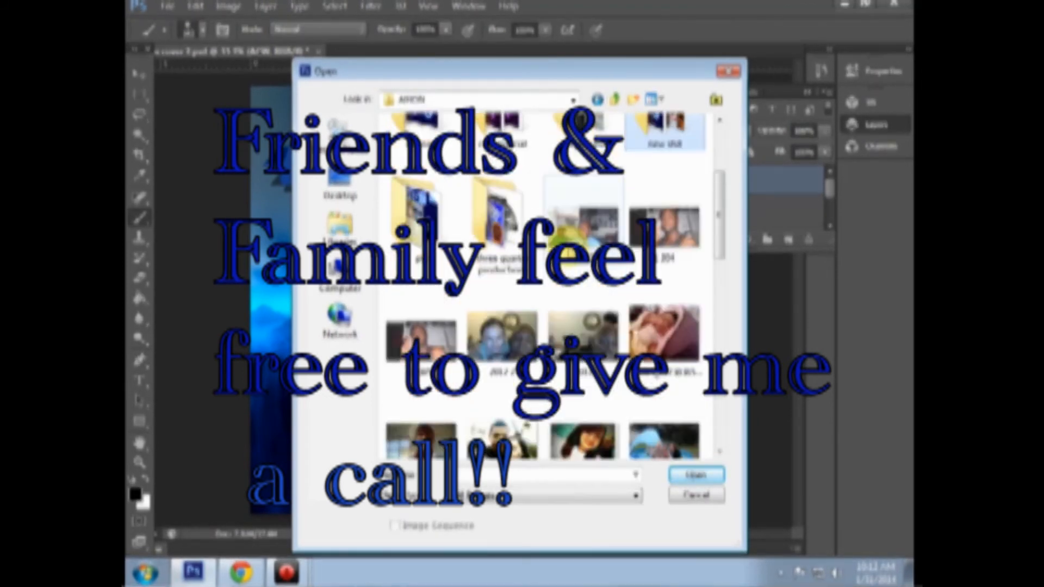
pyautogui.doubleClick(492, 232)
pyautogui.scroll(-6, 492, 266)
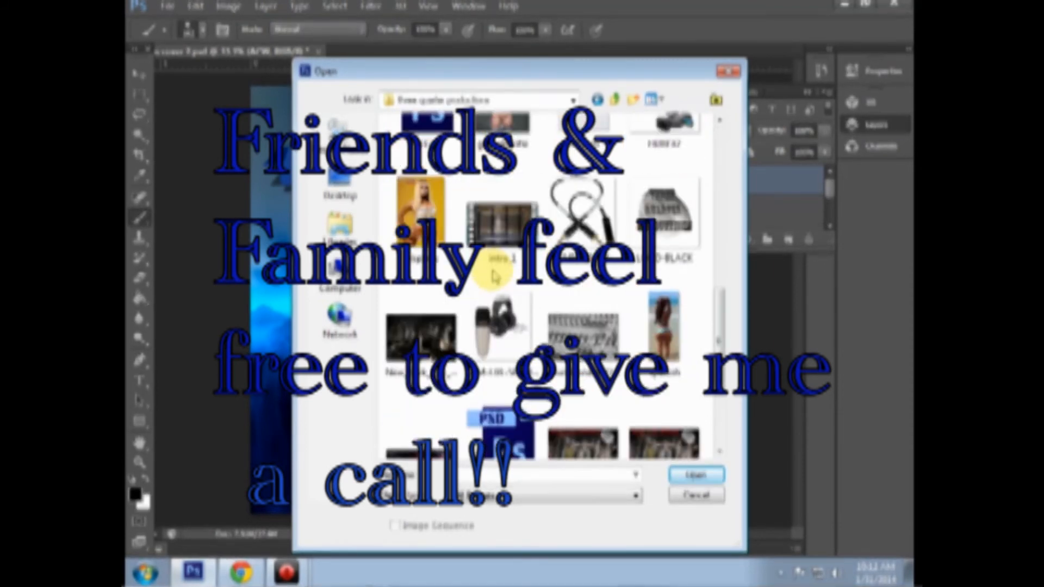
pyautogui.scroll(3, 492, 280)
pyautogui.doubleClick(660, 210)
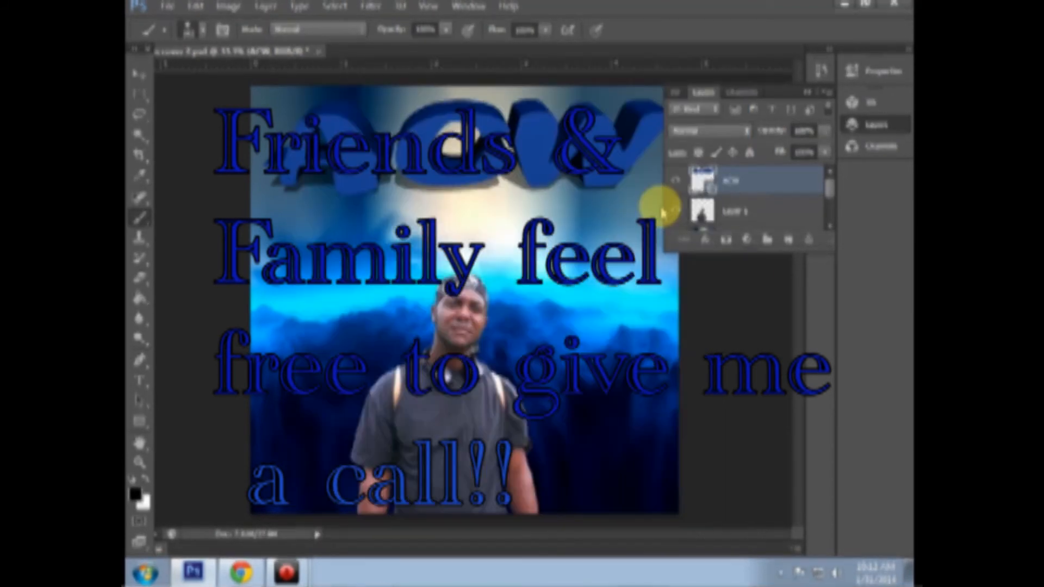
# Step: Copy the Three Quarter Productions logo into the cover, close the logo file and place the logo in the cover's upper-left corner
pyautogui.moveTo(459, 51); pyautogui.dragTo(522, 117)
pyautogui.click(138, 76)
pyautogui.moveTo(499, 311); pyautogui.dragTo(334, 278)
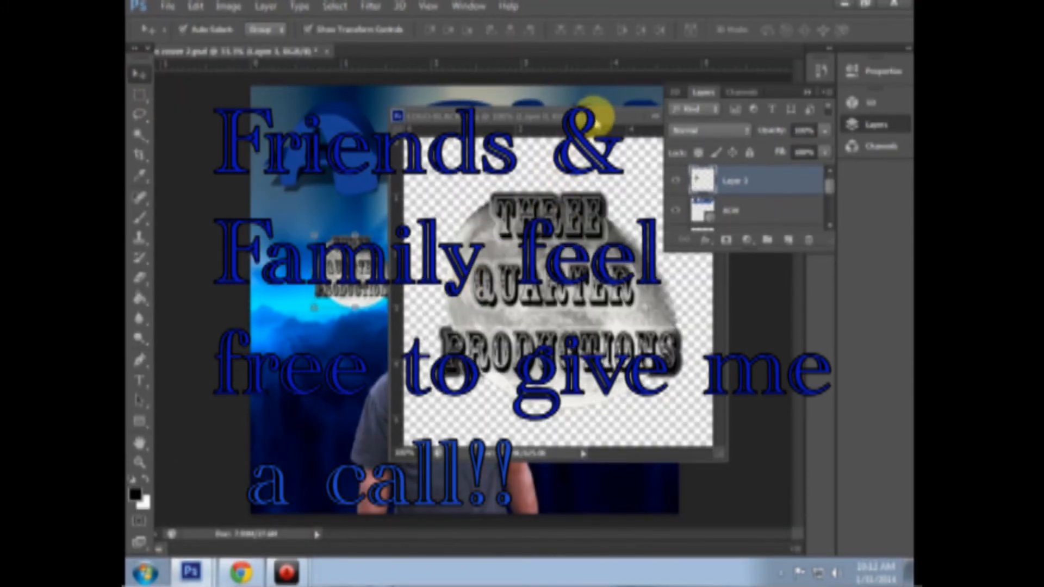
pyautogui.moveTo(596, 116); pyautogui.dragTo(362, 105)
pyautogui.click(461, 106)
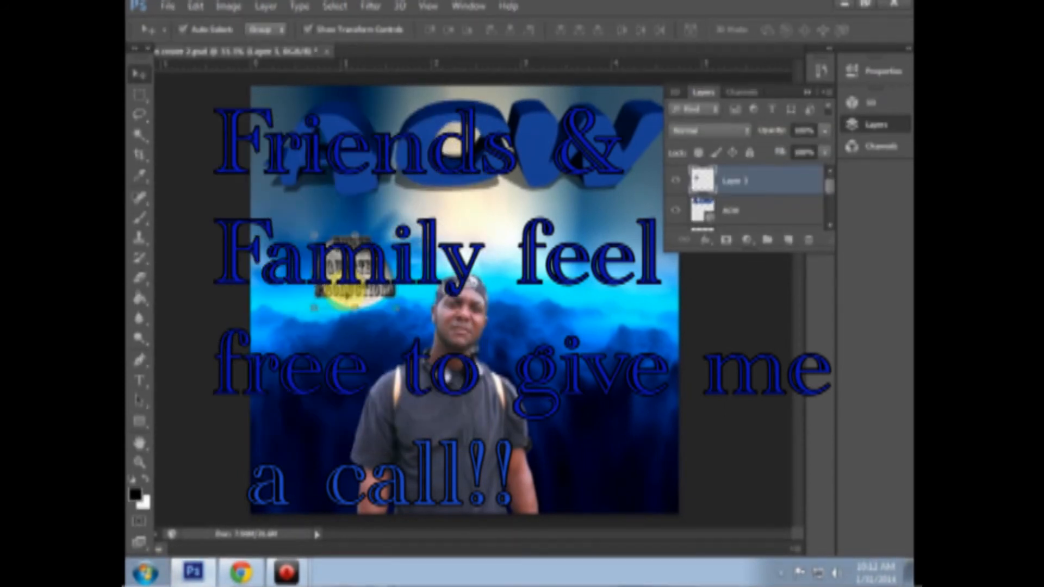
pyautogui.moveTo(355, 268); pyautogui.dragTo(300, 124)
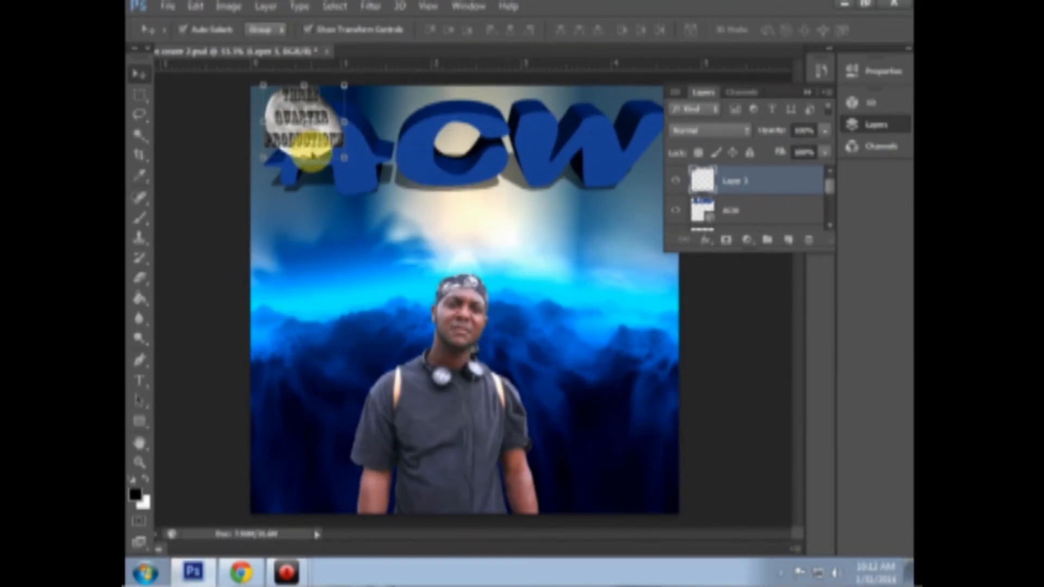
# Step: Move the Three Quarter Productions logo to the cover's lower-left corner and slide the 3D ACW title slightly lower
pyautogui.moveTo(287, 120); pyautogui.dragTo(287, 462)
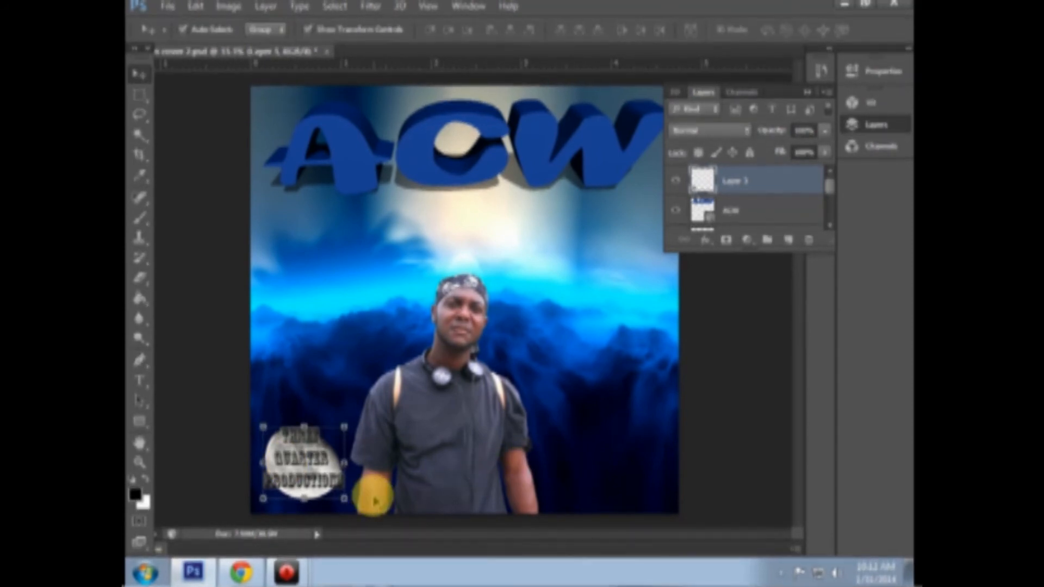
pyautogui.click(423, 148)
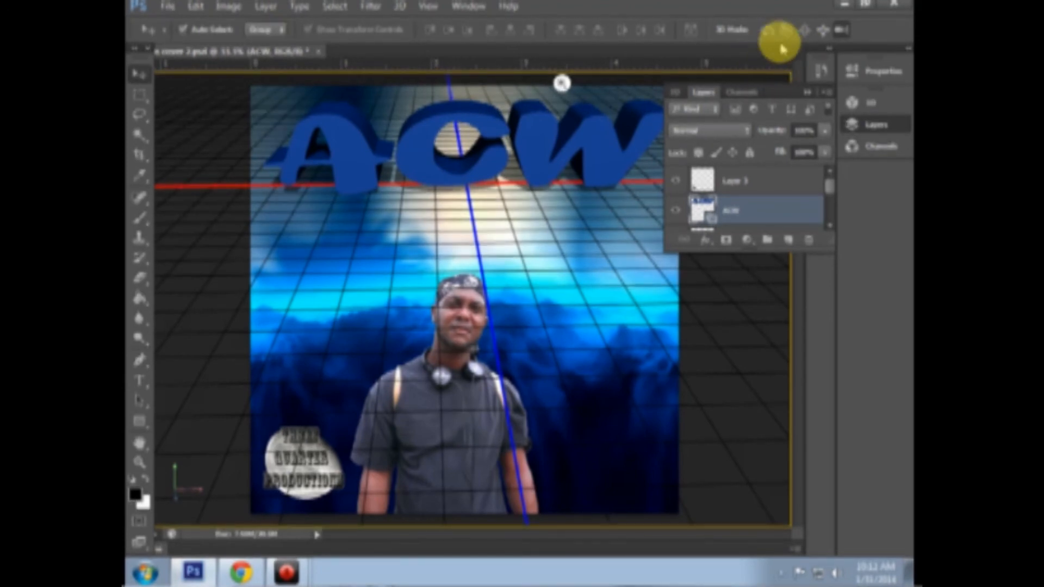
pyautogui.click(805, 30)
pyautogui.moveTo(435, 166); pyautogui.dragTo(443, 186)
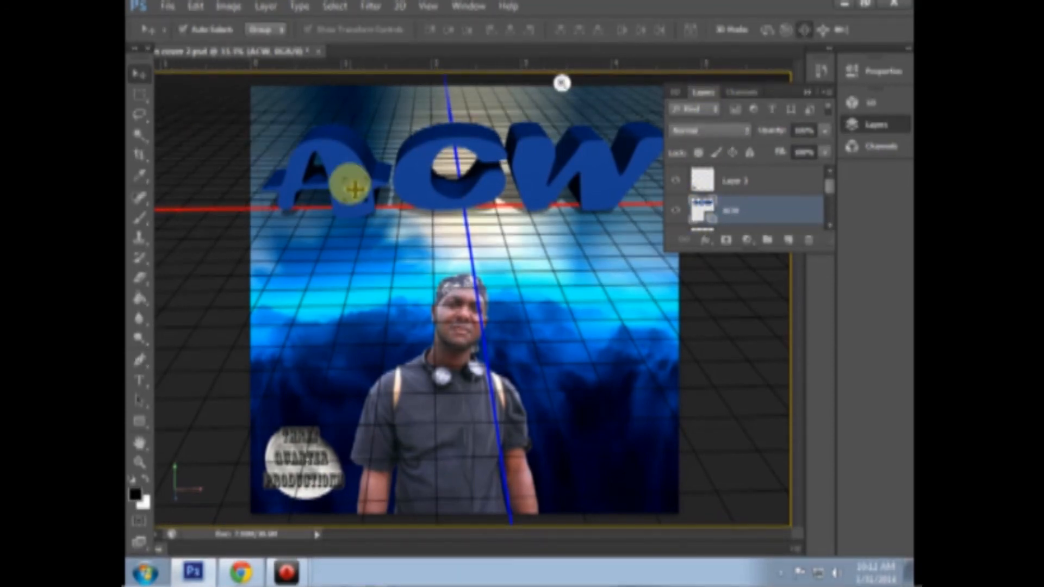
# Step: Shrink the Three Quarter Productions logo to about 55 percent beside the title and place it in the cover's lower-left corner
pyautogui.click(745, 180)
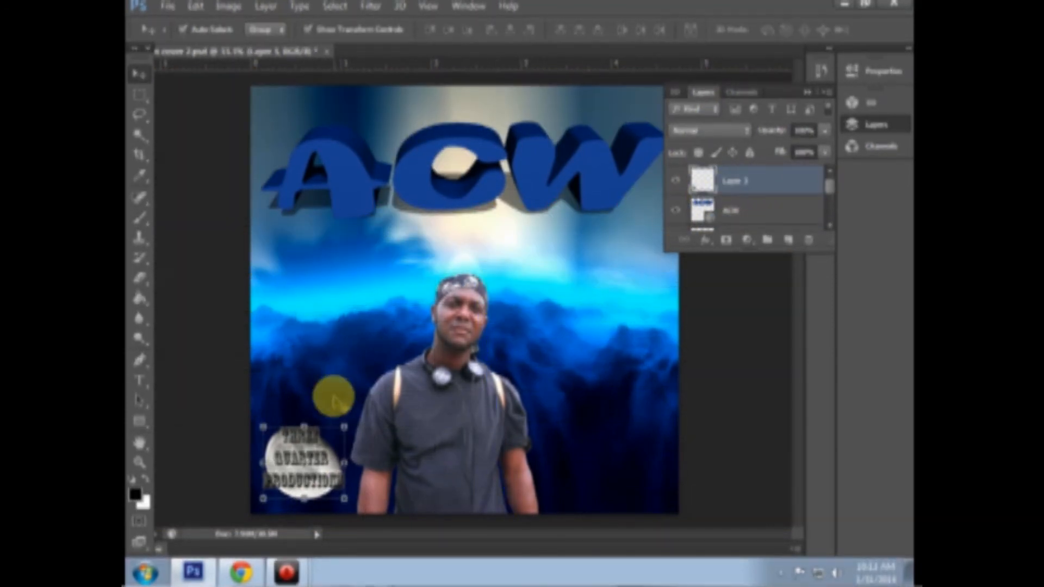
pyautogui.moveTo(294, 457); pyautogui.dragTo(293, 117)
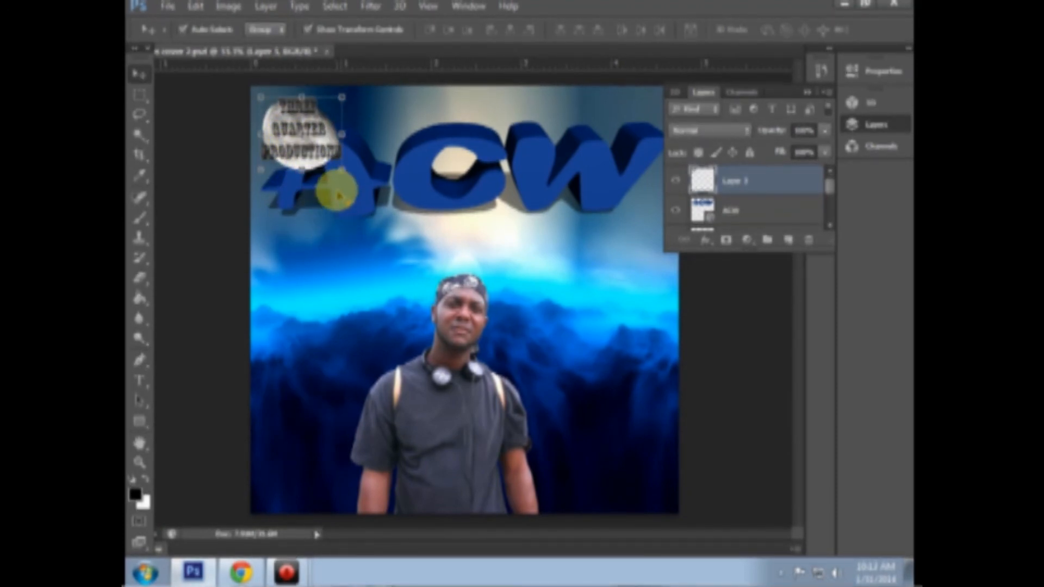
pyautogui.moveTo(342, 169); pyautogui.dragTo(305, 132)
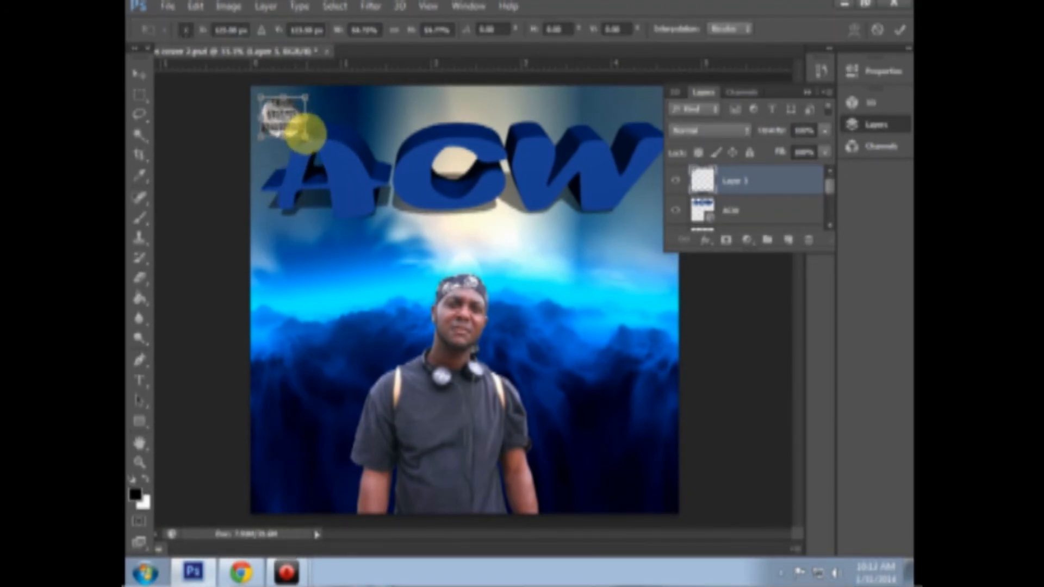
pyautogui.click(900, 32)
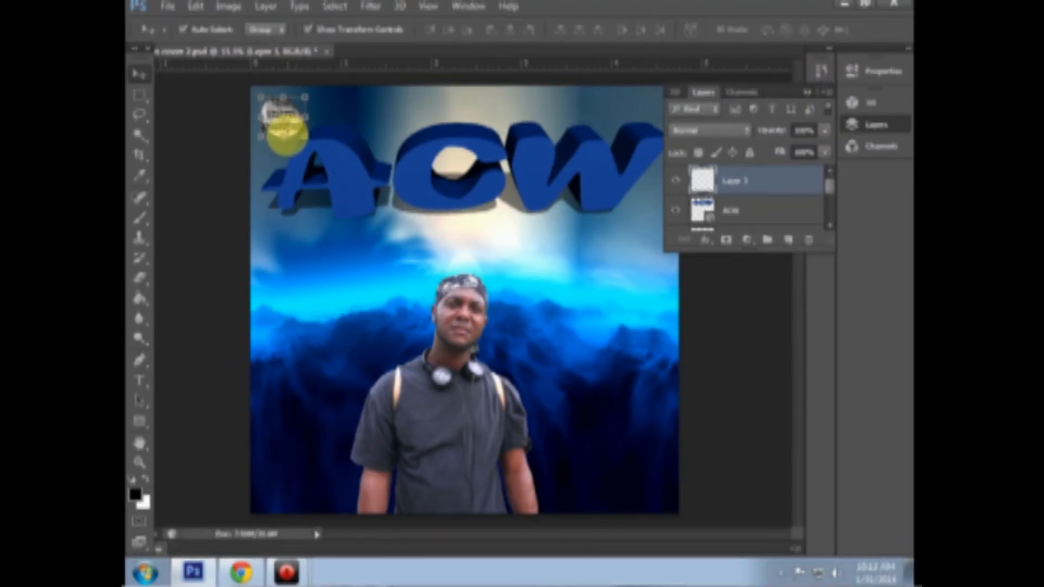
pyautogui.moveTo(270, 124); pyautogui.dragTo(282, 487)
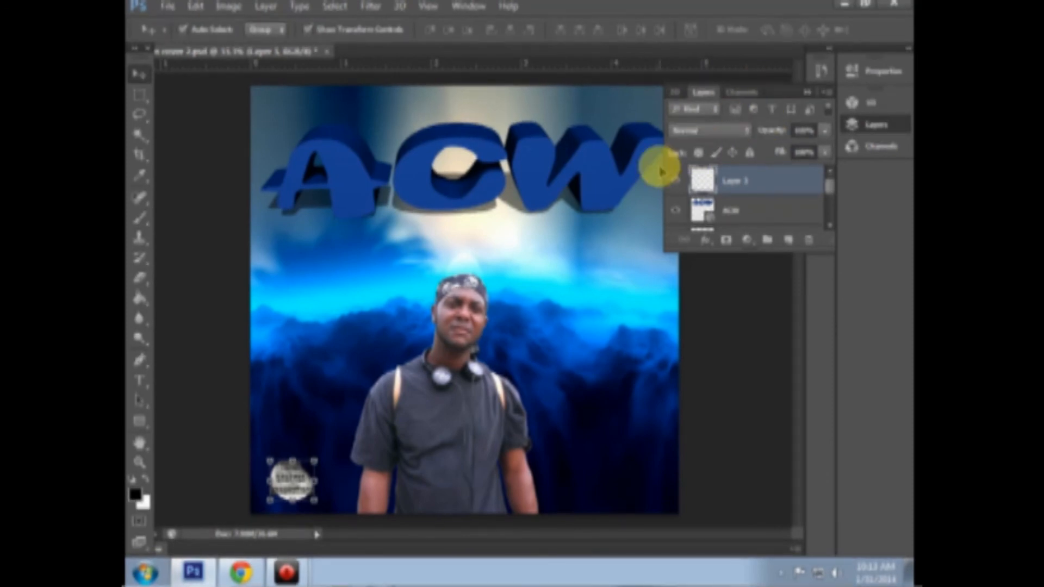
# Step: Slide the 3D ACW title up close to the cover's upper edge
pyautogui.click(731, 211)
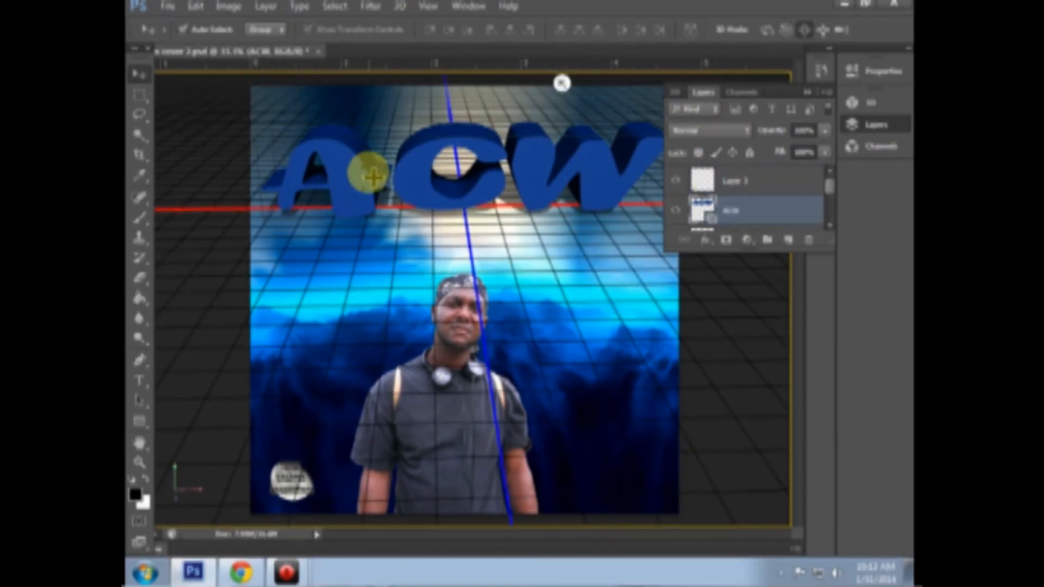
pyautogui.moveTo(443, 198); pyautogui.dragTo(448, 163)
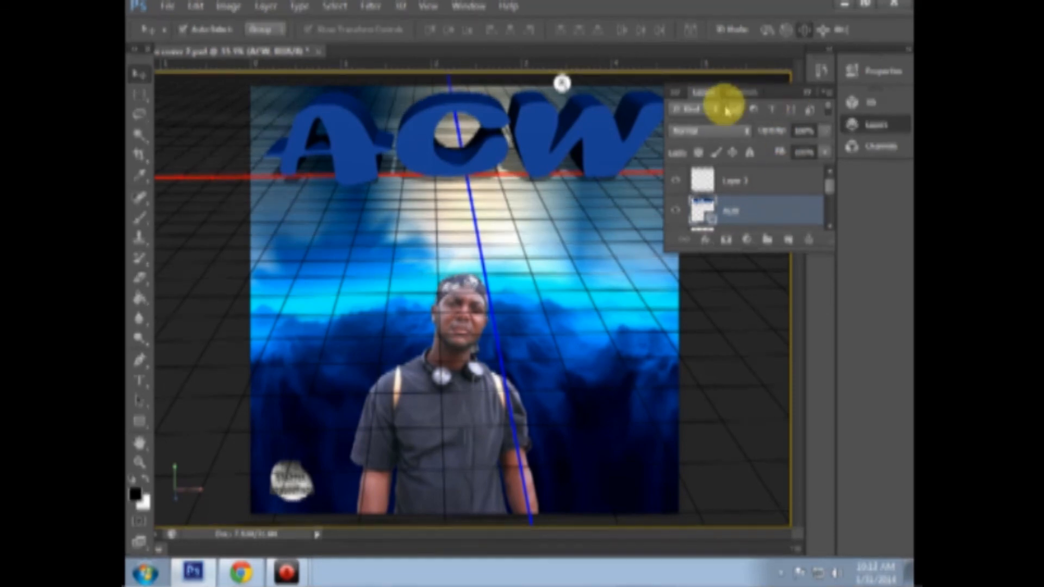
pyautogui.click(807, 92)
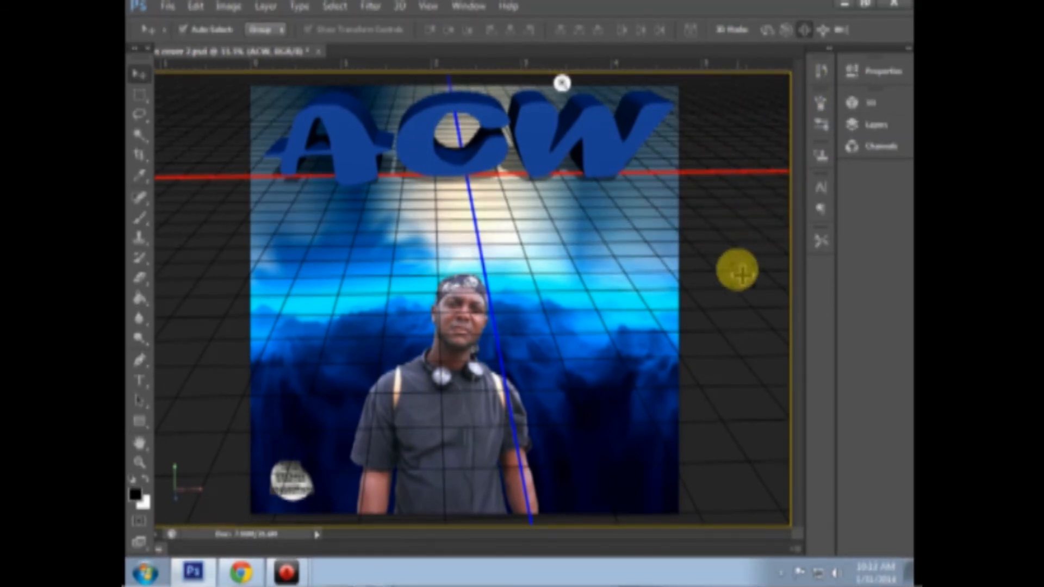
pyautogui.click(873, 124)
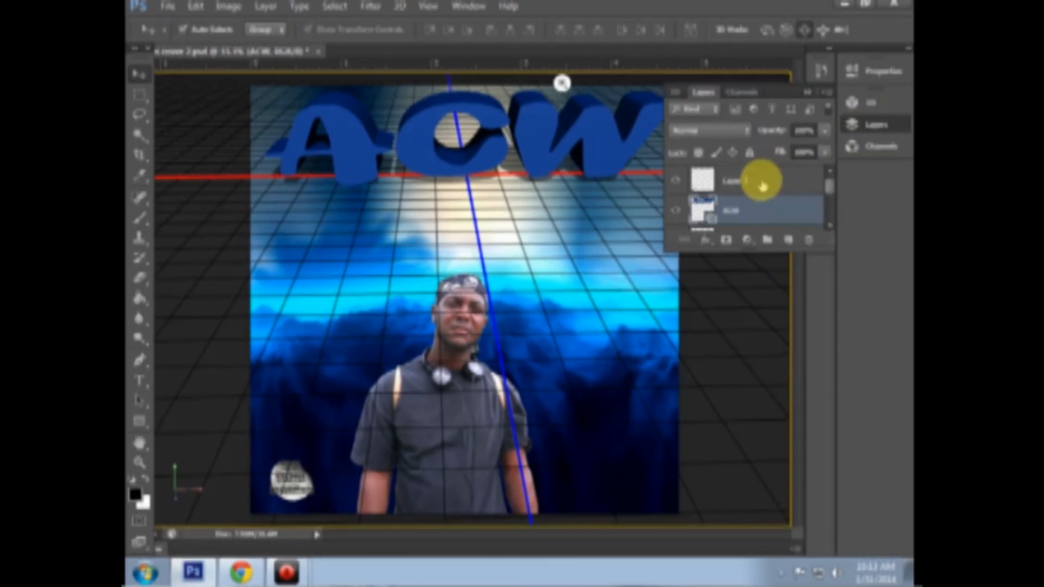
# Step: Enlarge the Three Quarter Productions logo in the cover's lower-left corner to about 180 percent and apply the transform
pyautogui.click(742, 179)
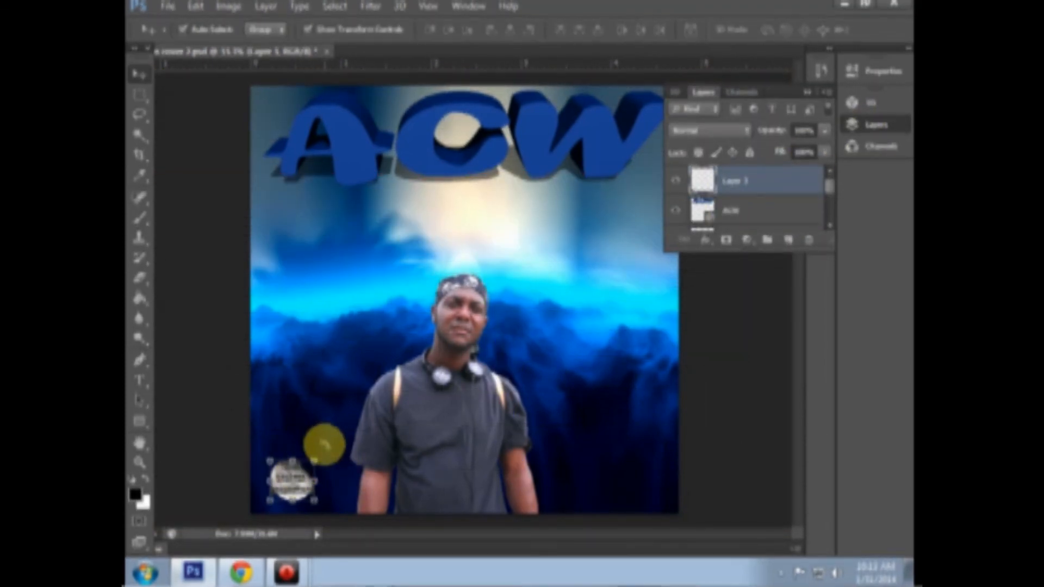
pyautogui.moveTo(316, 459); pyautogui.dragTo(347, 422)
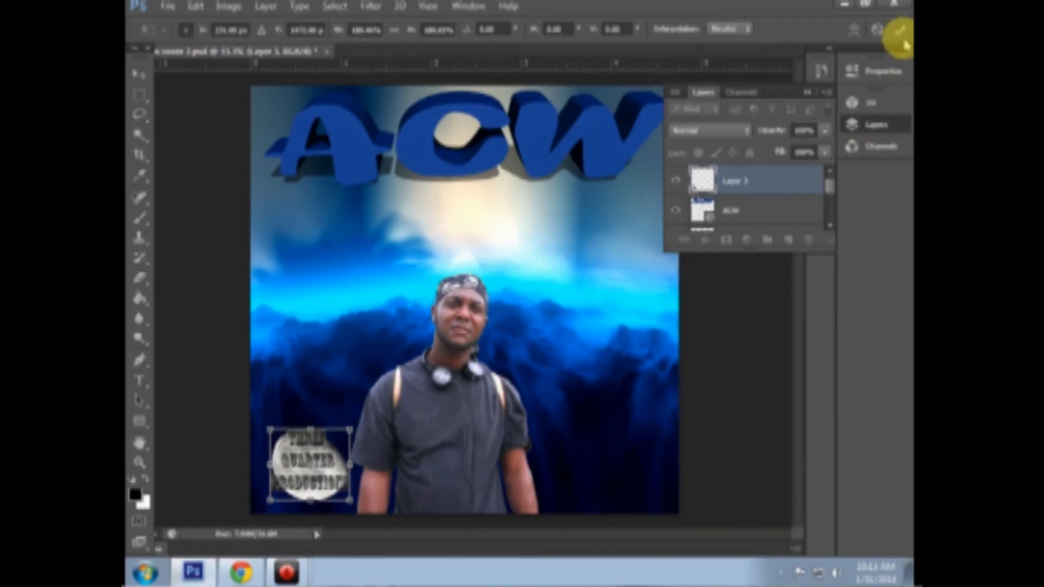
pyautogui.click(900, 30)
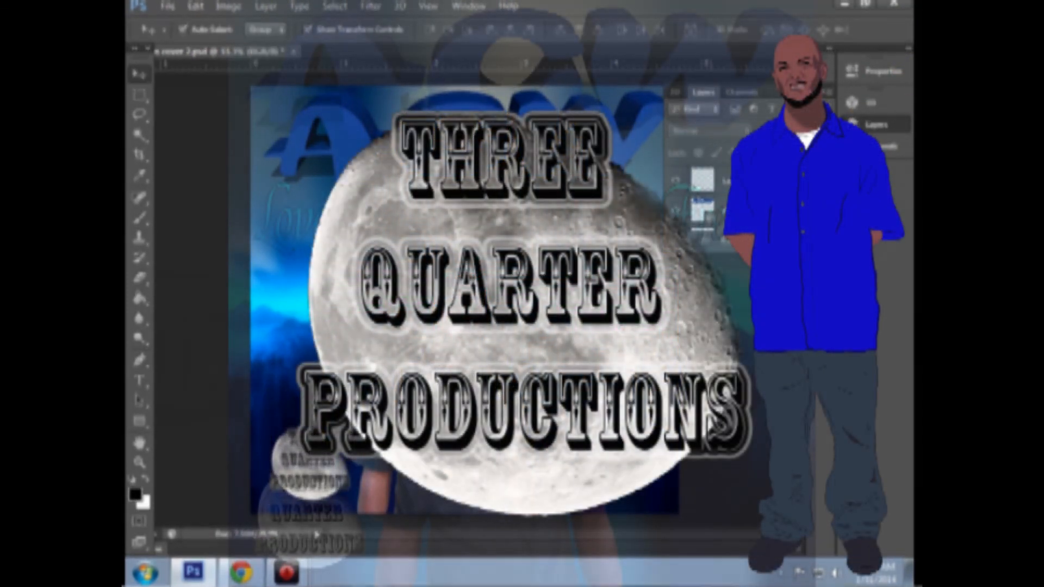